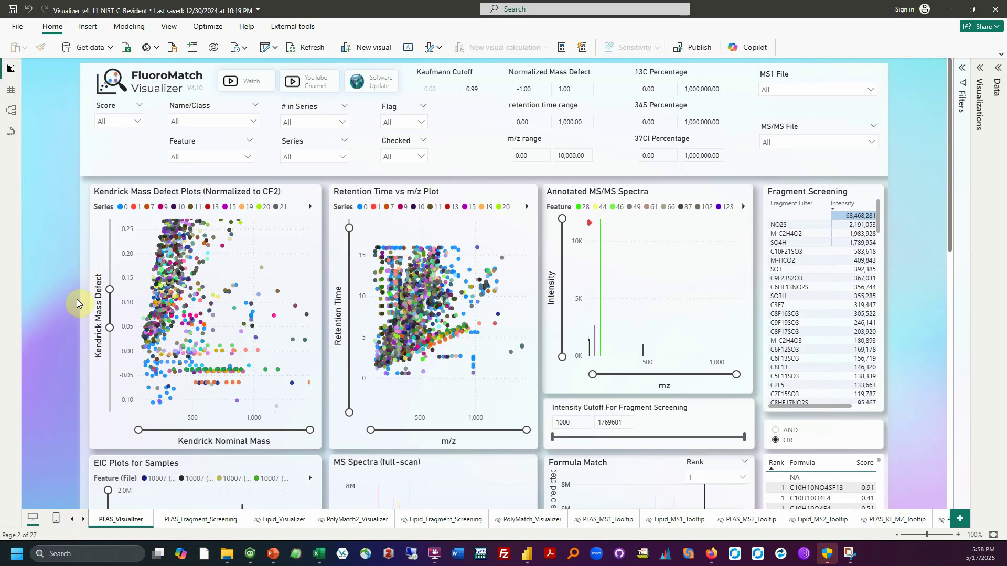
# Search the Series filter for 377 and limit the report to the series [CF2]n_377.
pyautogui.scroll(1, 351, 313)
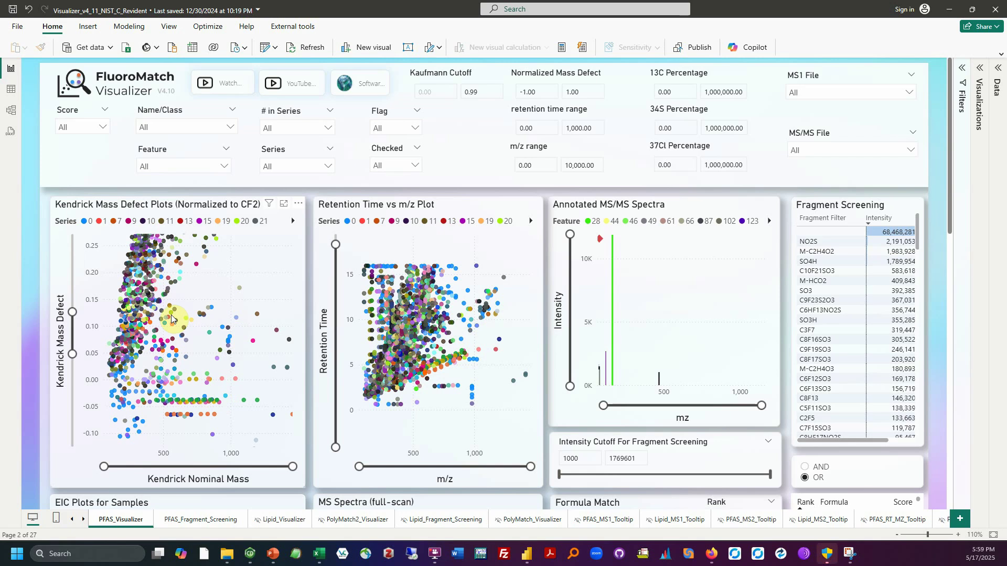
pyautogui.moveTo(180, 417)
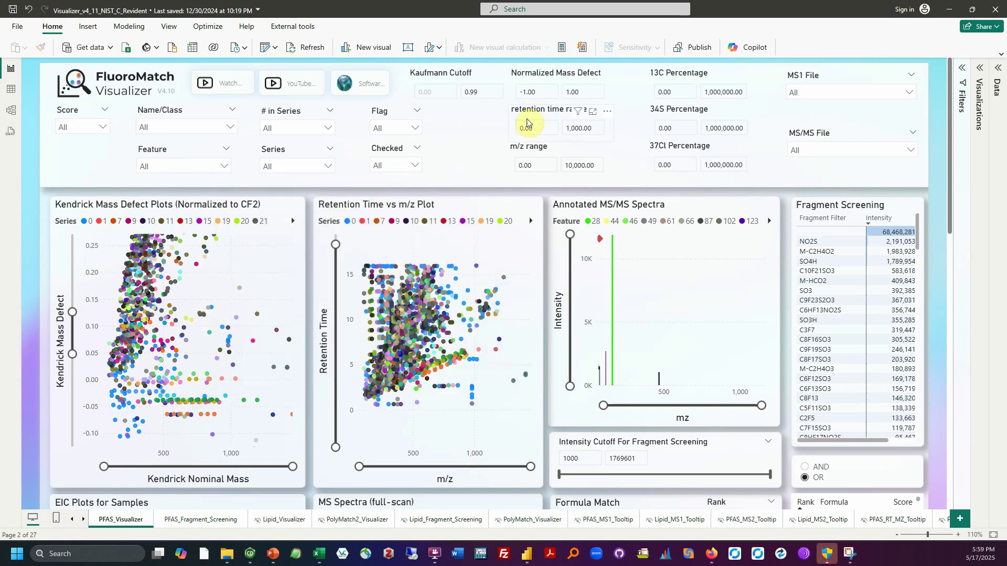
pyautogui.click(271, 165)
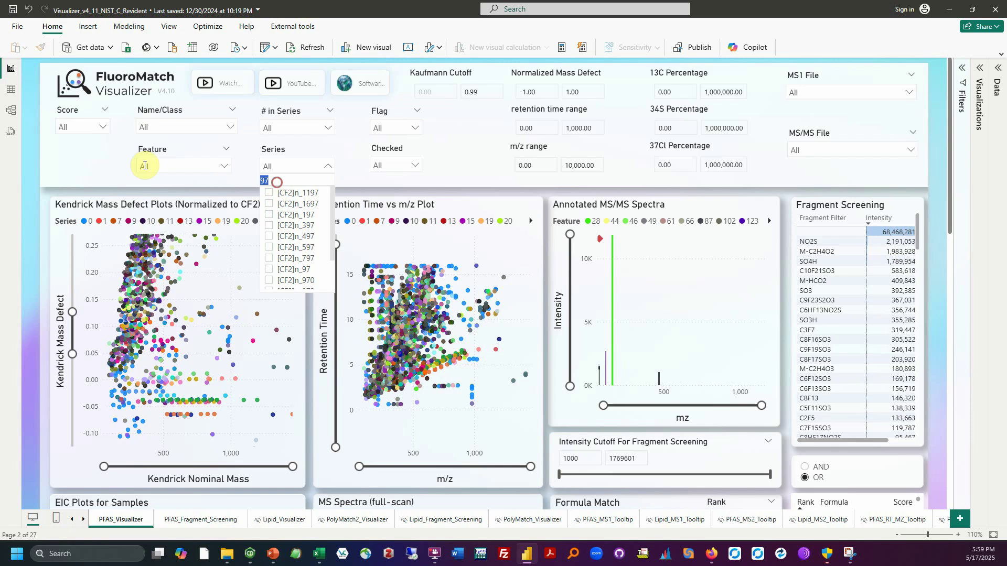
pyautogui.write('2')
pyautogui.press('BackSpace')
pyautogui.write('377')
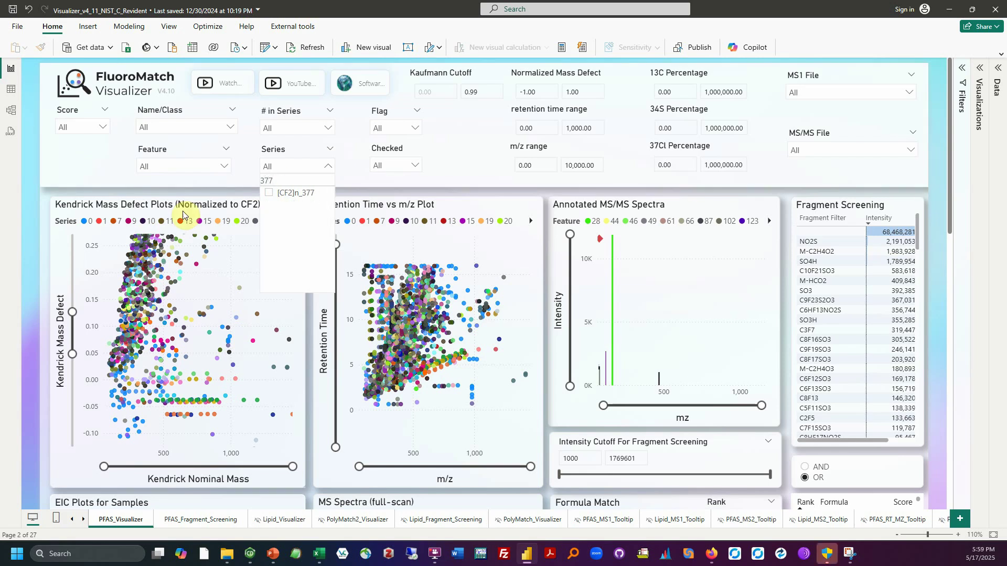
pyautogui.click(269, 194)
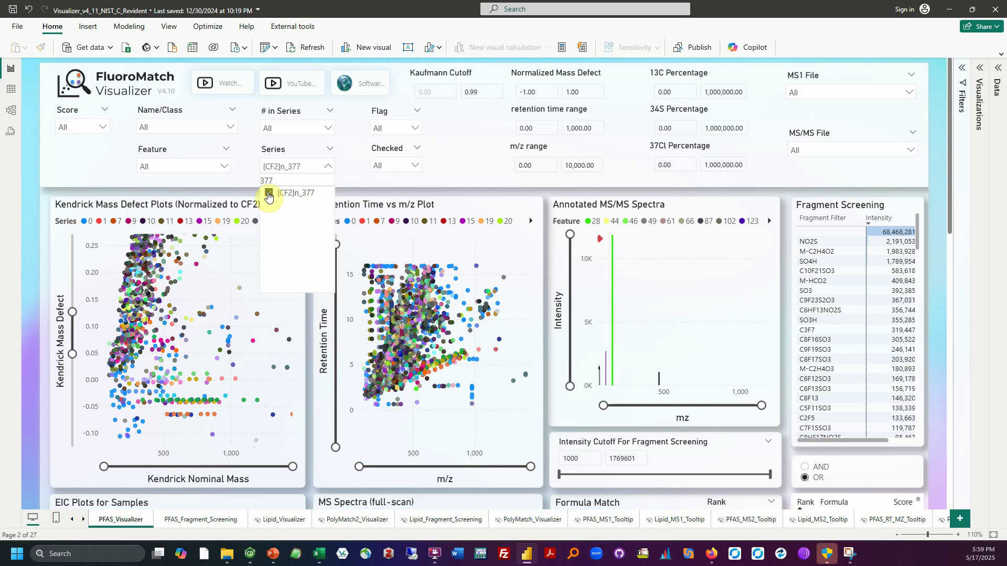
pyautogui.click(178, 332)
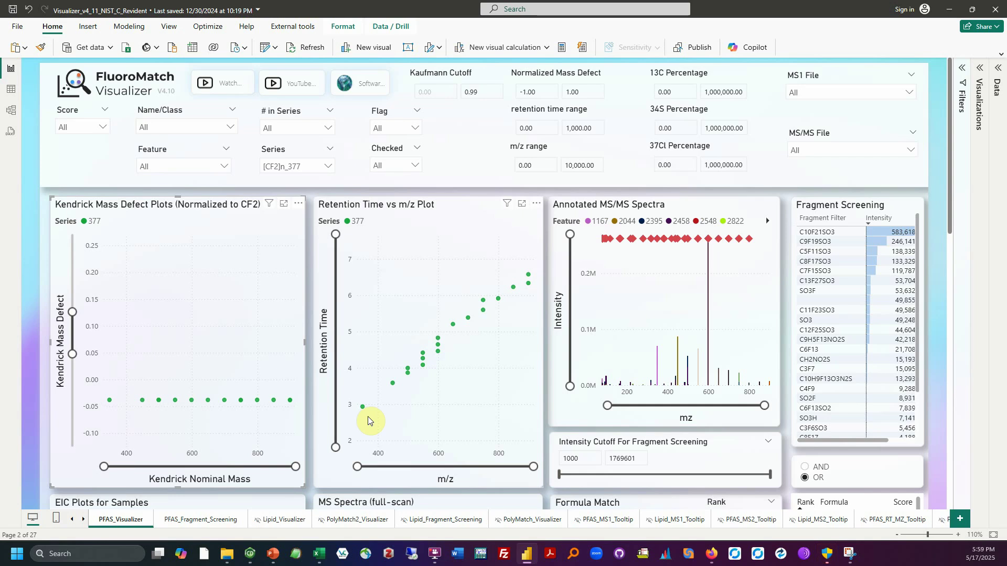
# Examine the filtered series' pattern in the Kendrick Mass Defect plot and the Retention Time vs m/z plot.
pyautogui.moveTo(110, 403)
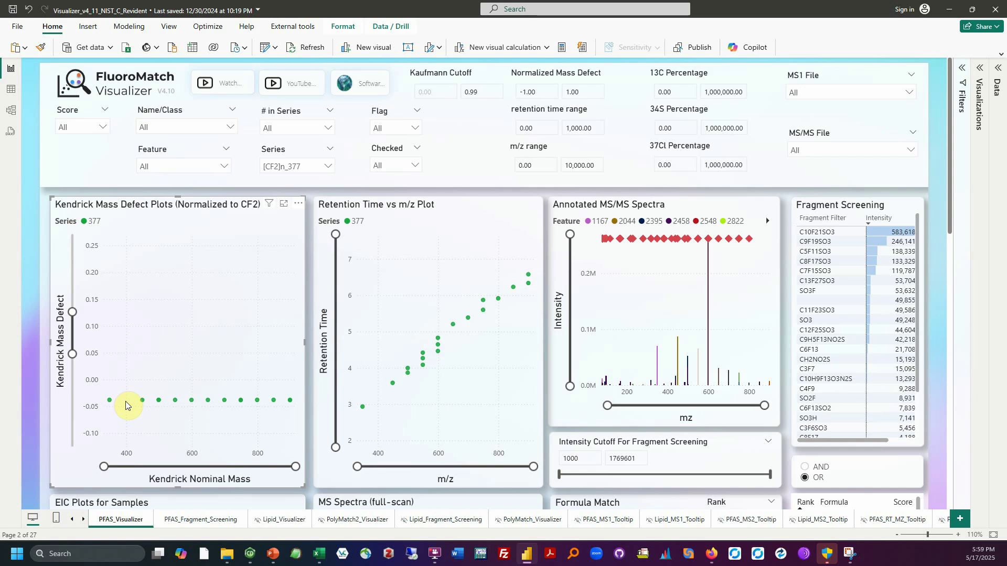
pyautogui.moveTo(143, 404)
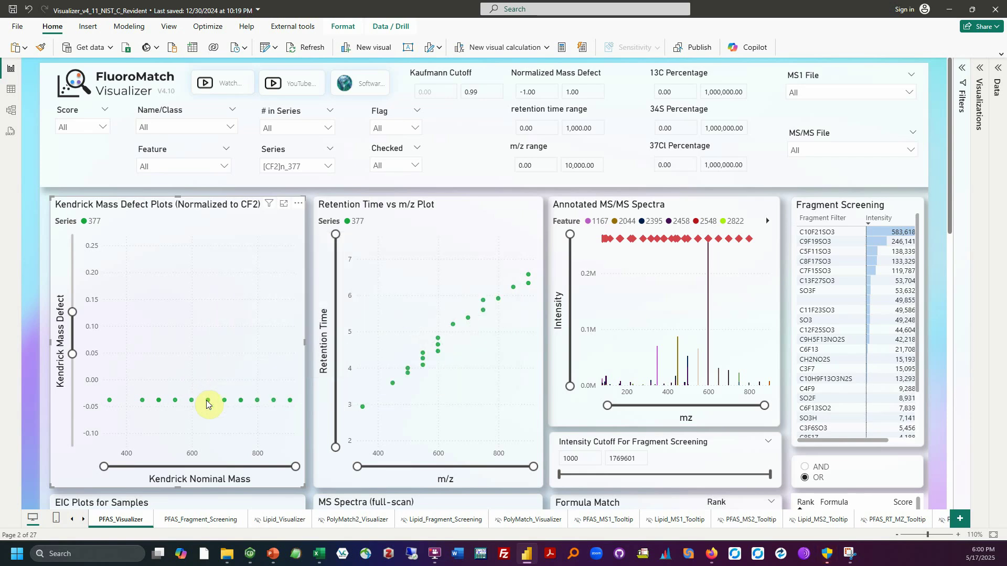
pyautogui.moveTo(208, 405)
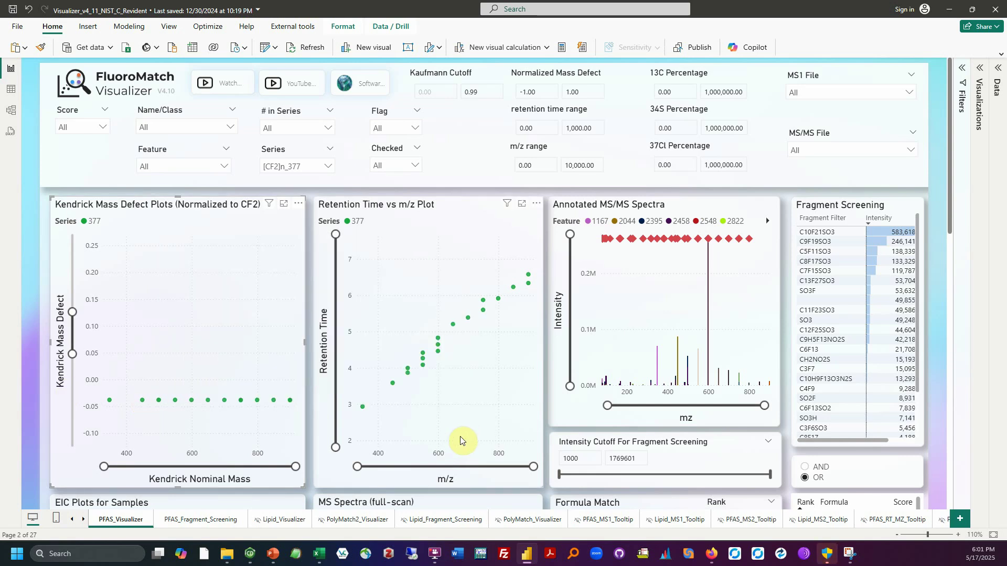
pyautogui.click(311, 310)
pyautogui.scroll(-1, 311, 312)
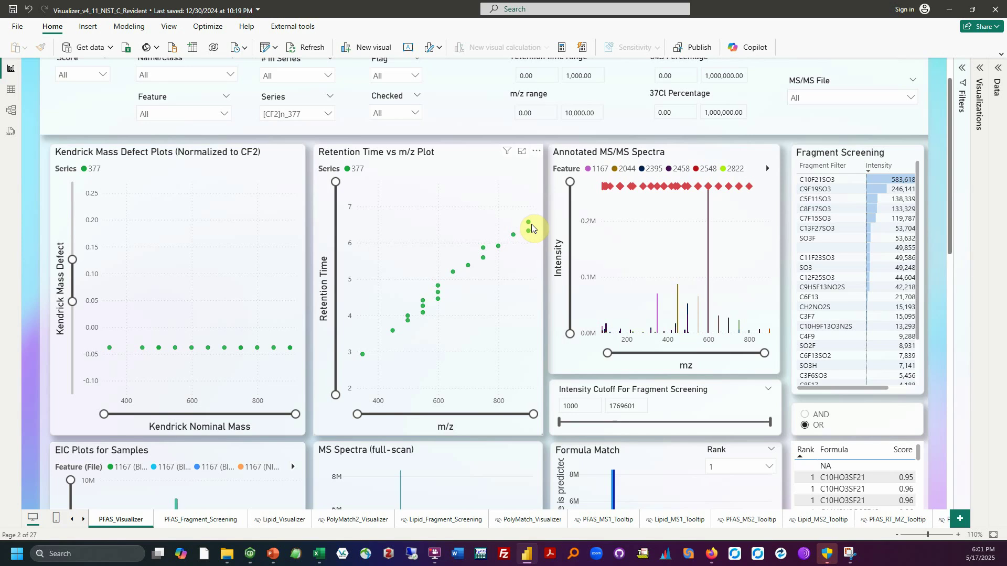
pyautogui.scroll(1, 346, 395)
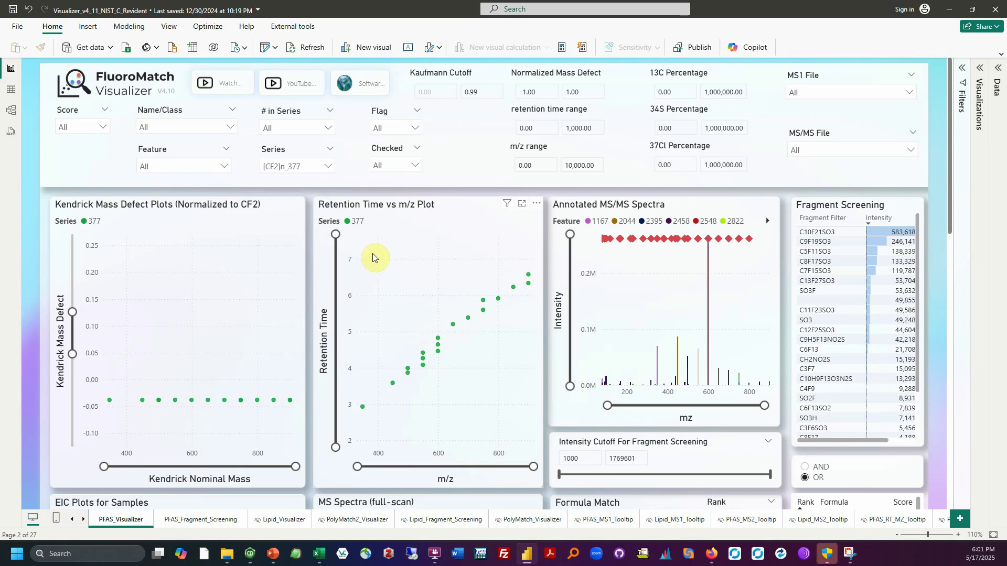
pyautogui.scroll(-1, 398, 320)
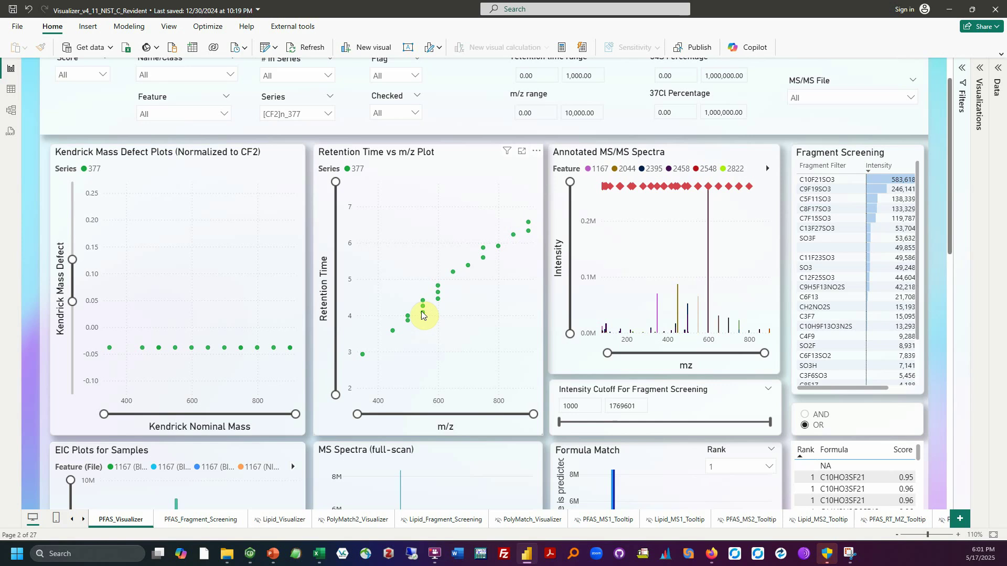
# Isolate the two points near m/z 500 in the Retention Time vs m/z plot and examine their EIC peaks and feature details.
pyautogui.moveTo(440, 303)
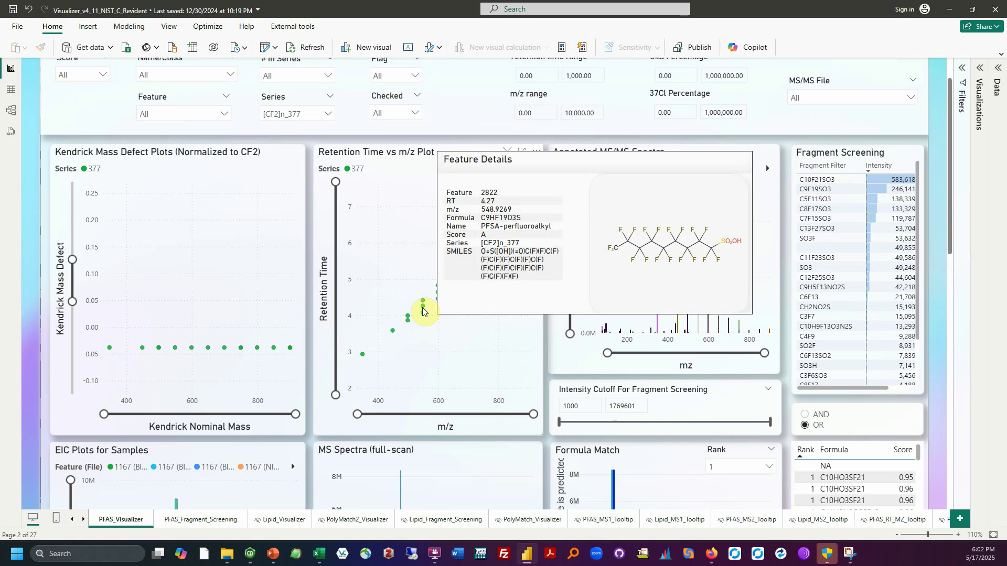
pyautogui.moveTo(408, 319)
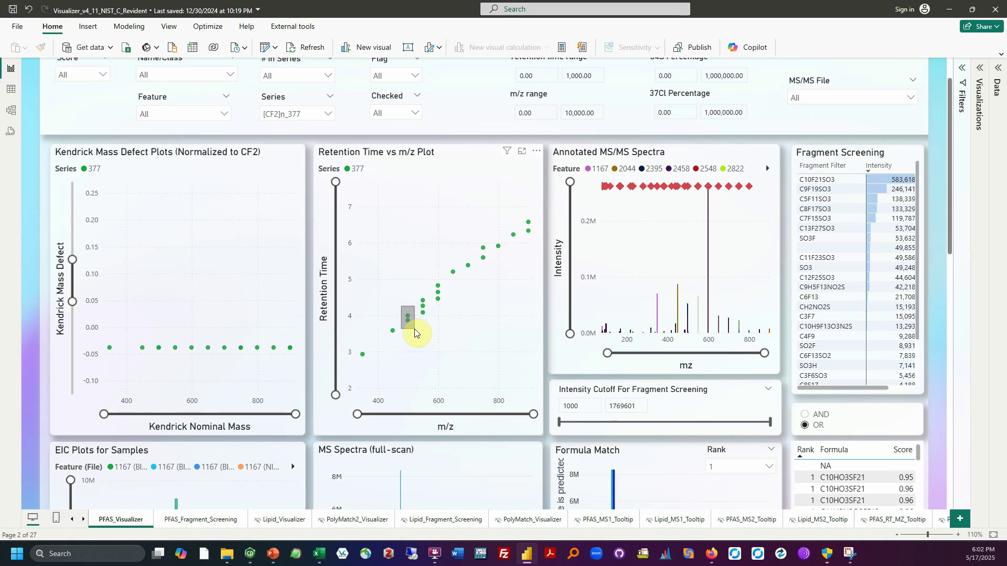
pyautogui.click(415, 330)
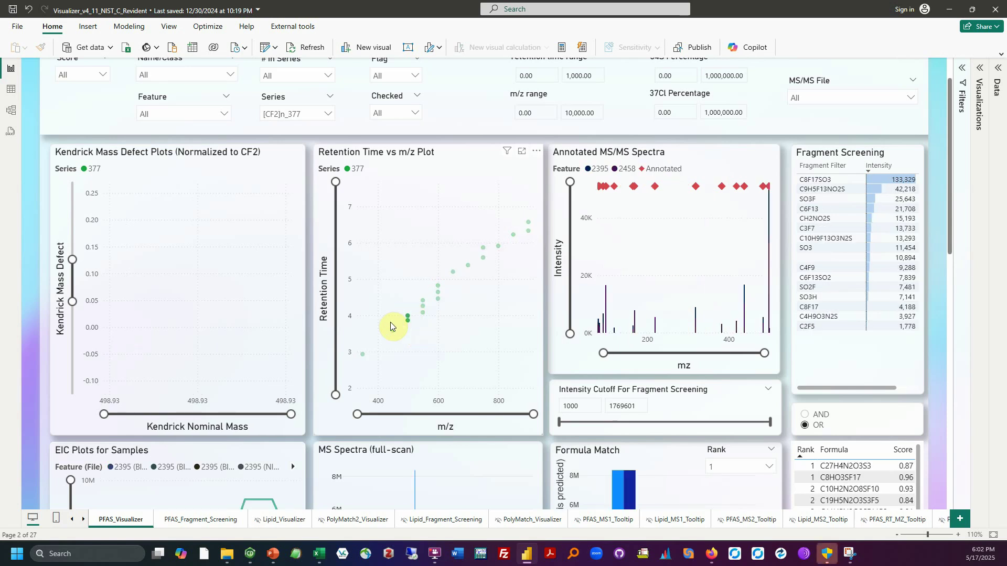
pyautogui.scroll(-1, 311, 326)
pyautogui.scroll(-2, 310, 323)
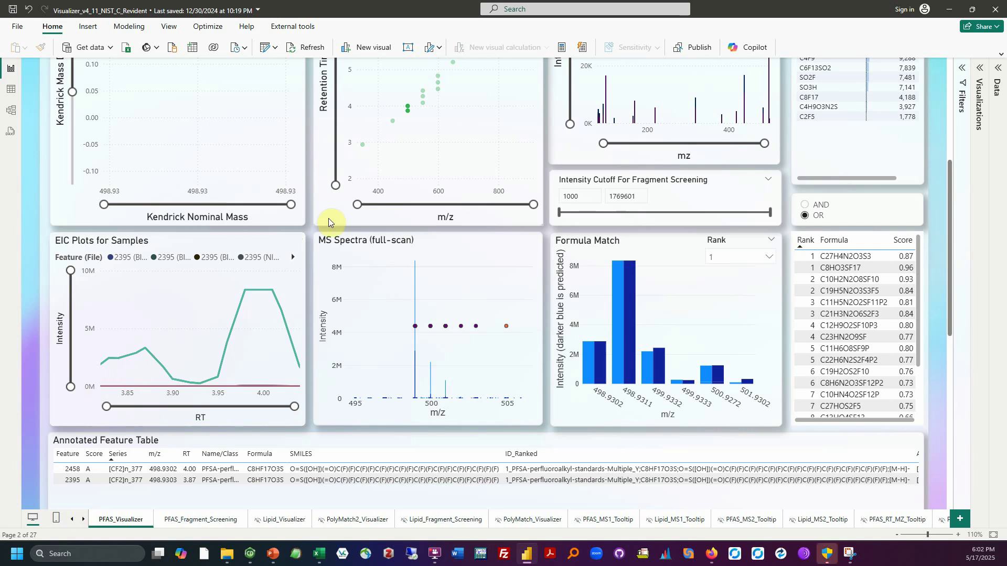
pyautogui.moveTo(407, 109)
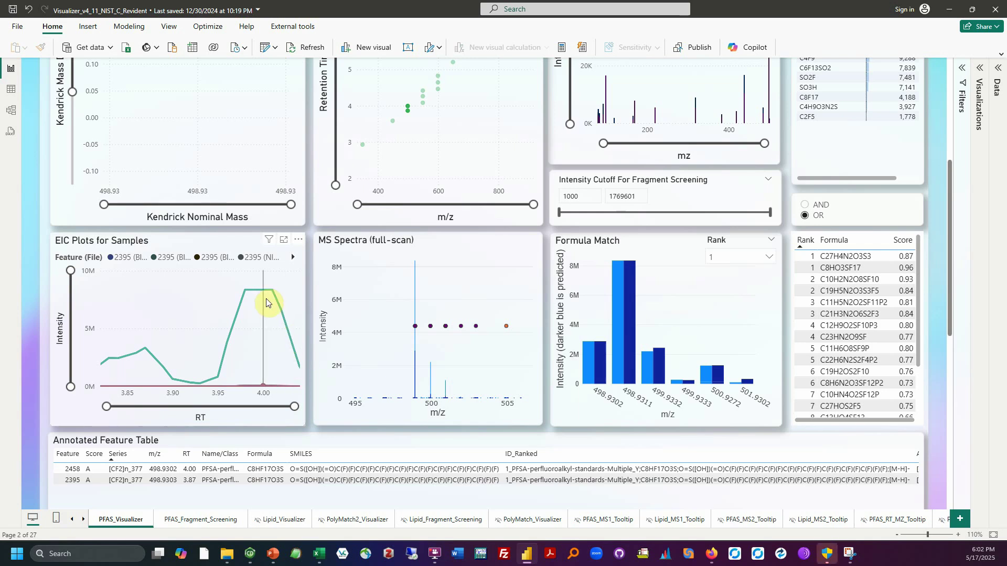
pyautogui.moveTo(202, 386)
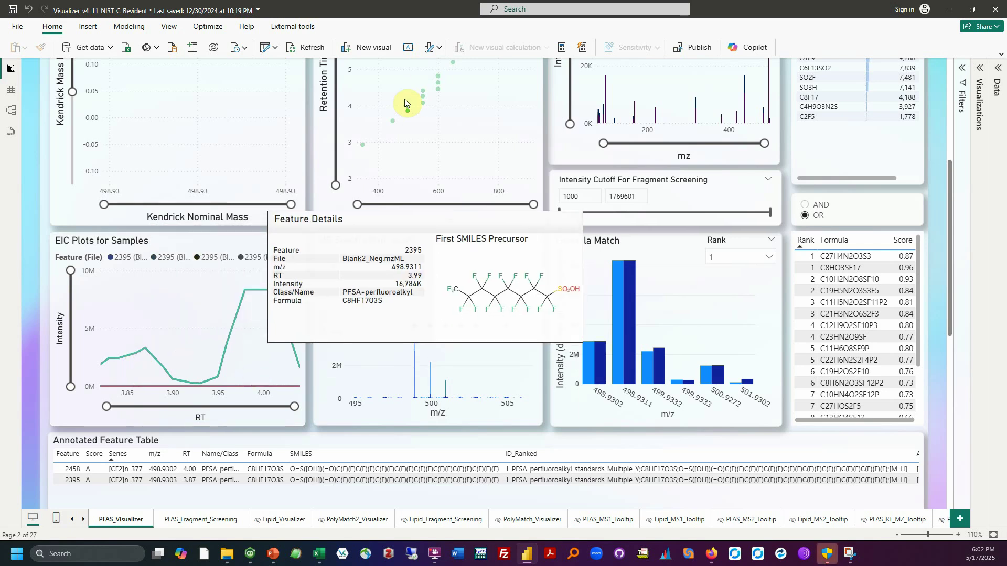
pyautogui.moveTo(196, 475)
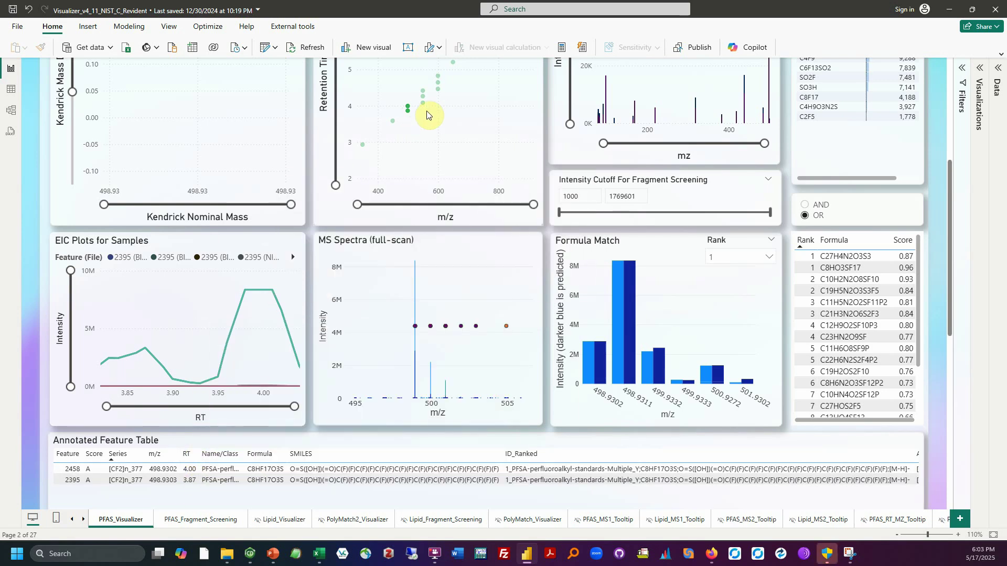
# Add the point near m/z 450 to the selected pair and compare the EIC peaks across the three features.
pyautogui.scroll(3, 419, 206)
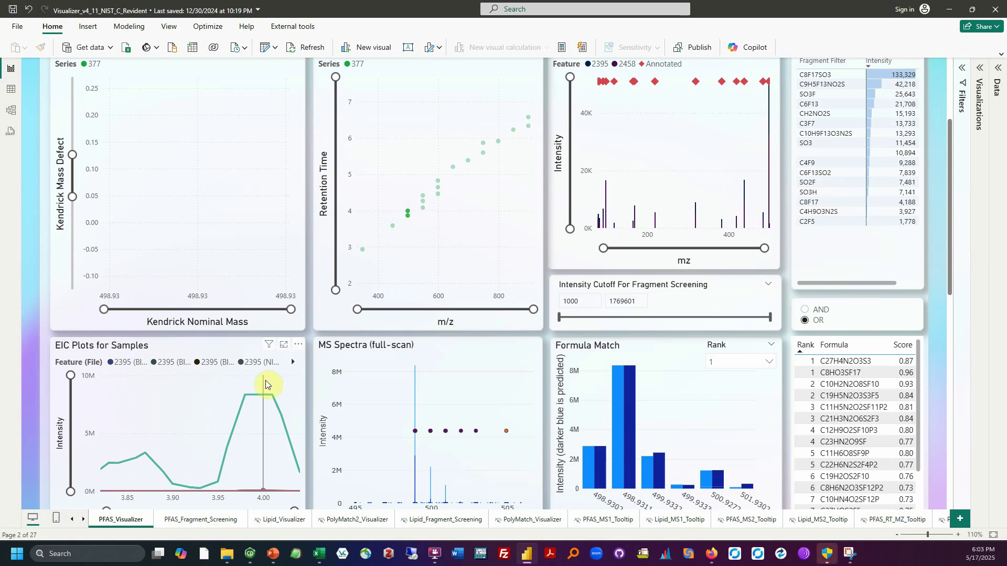
pyautogui.click(392, 228)
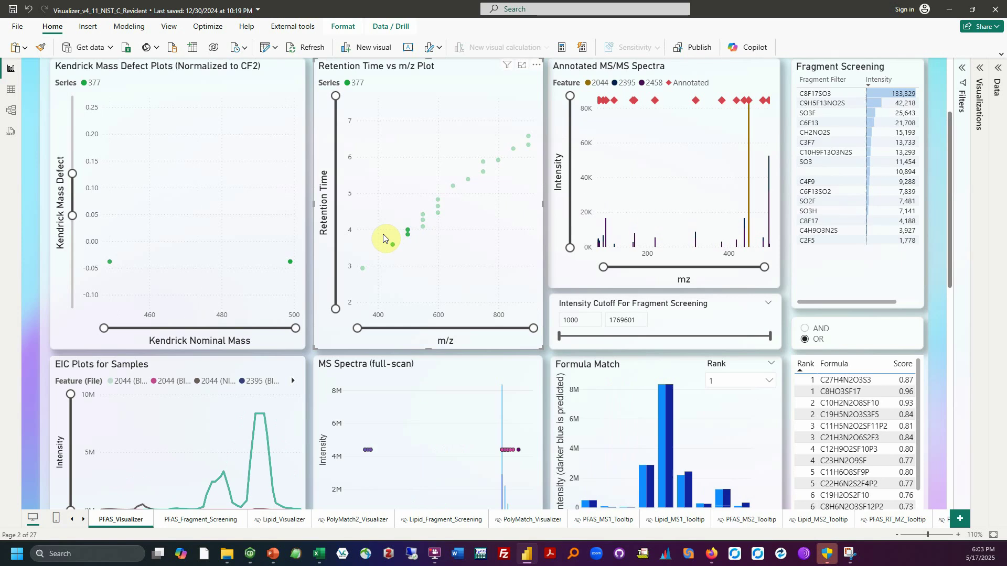
pyautogui.scroll(-2, 200, 435)
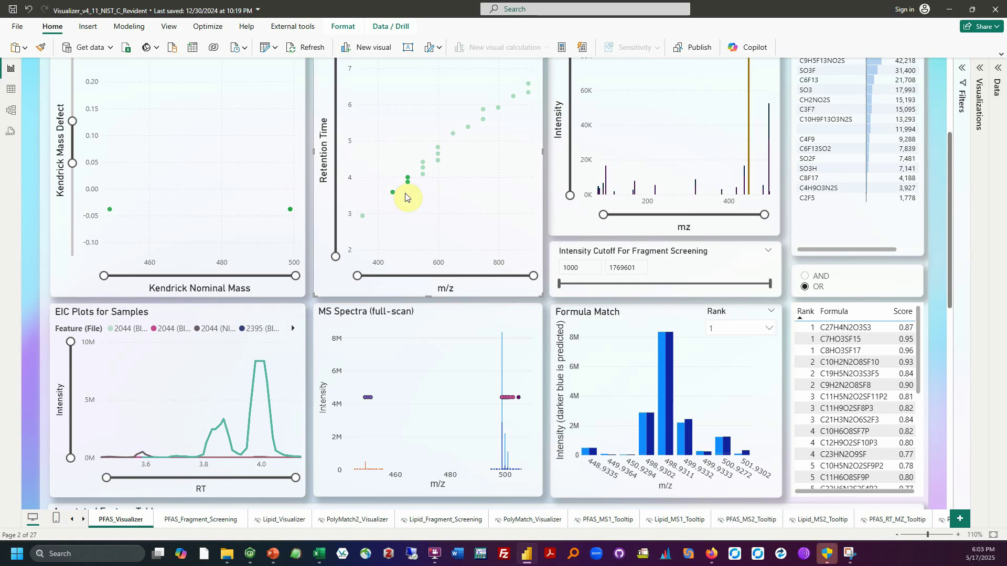
pyautogui.moveTo(199, 404)
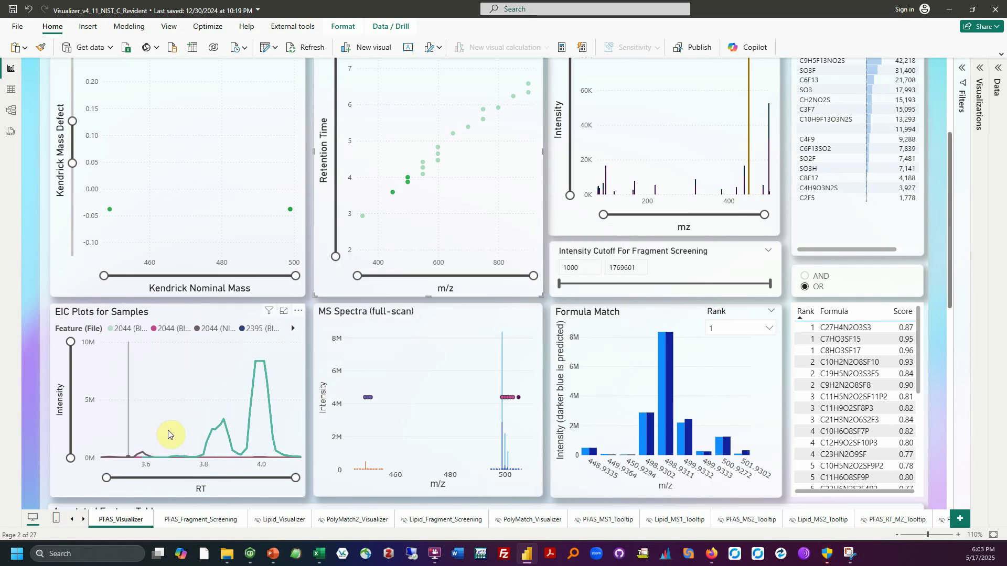
pyautogui.moveTo(67, 335); pyautogui.dragTo(83, 310)
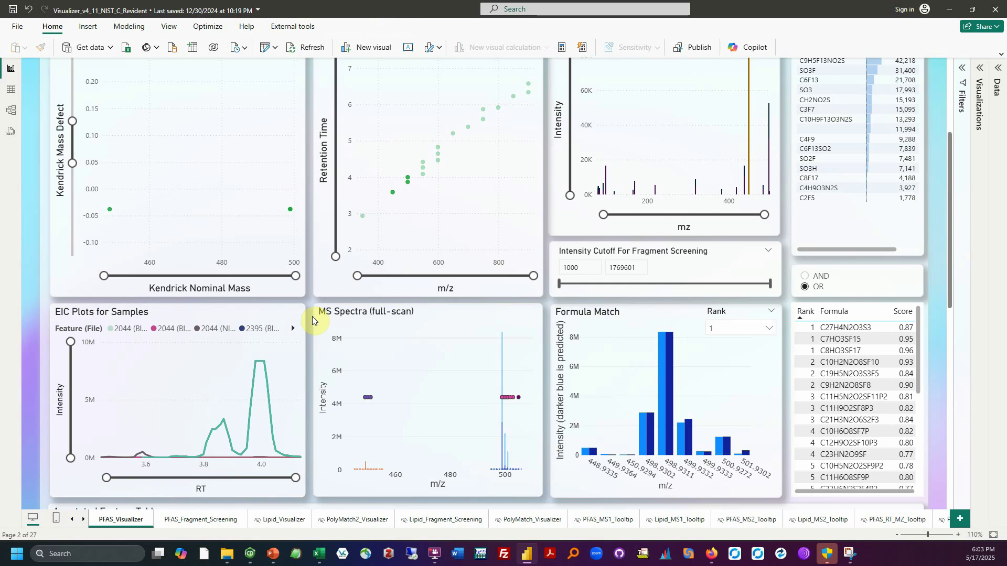
pyautogui.scroll(2, 297, 341)
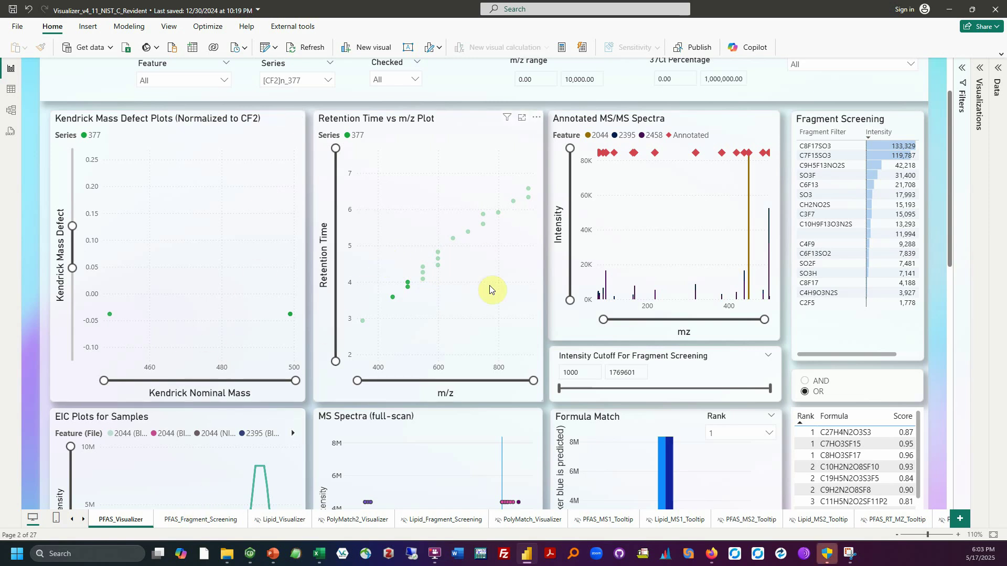
# Clear the point selection, and isolate first the lower and finally the upper point near m/z 500 in the Retention Time vs m/z plot.
pyautogui.click(387, 258)
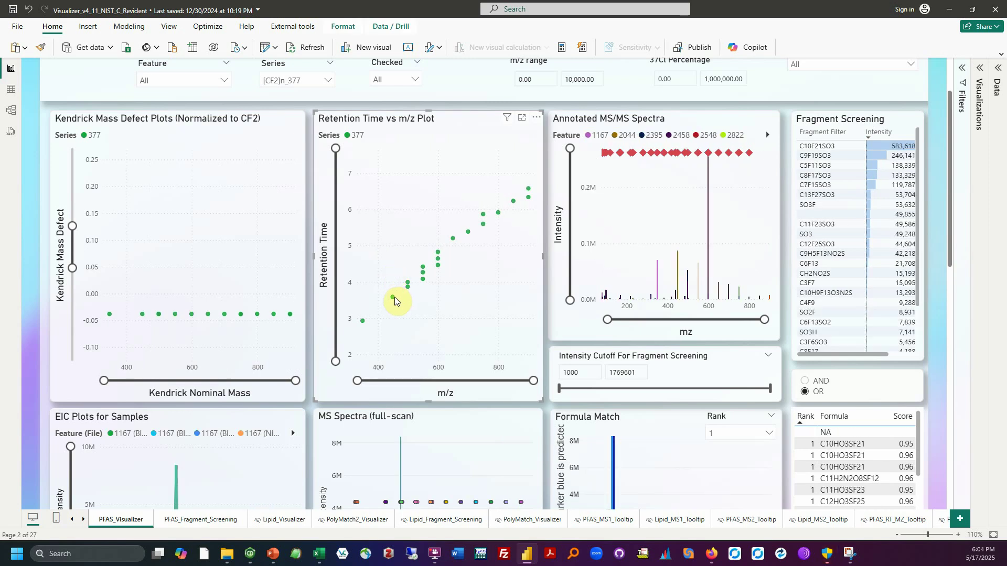
pyautogui.moveTo(393, 298)
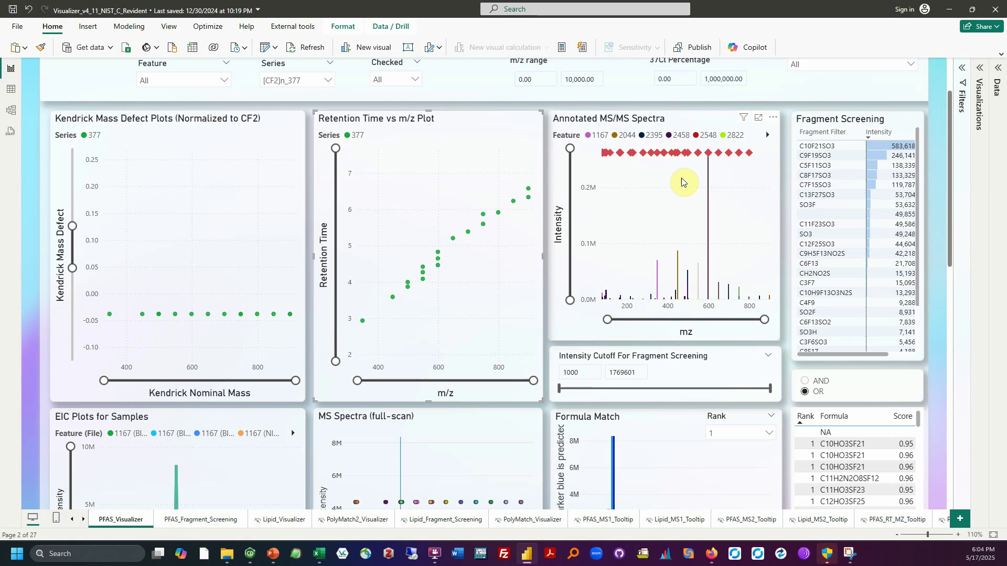
pyautogui.click(550, 112)
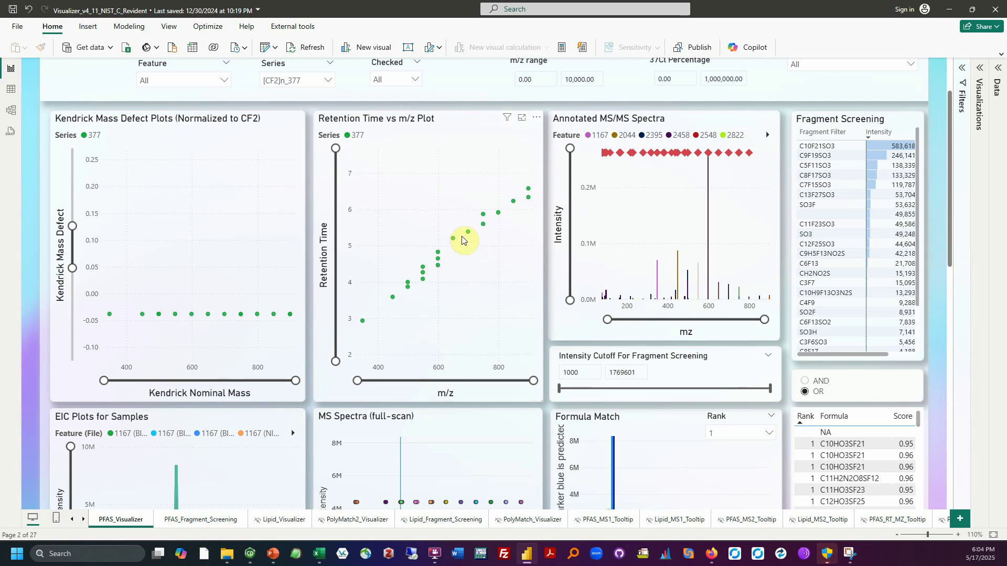
pyautogui.moveTo(409, 291)
pyautogui.click(408, 288)
pyautogui.scroll(-2, 408, 286)
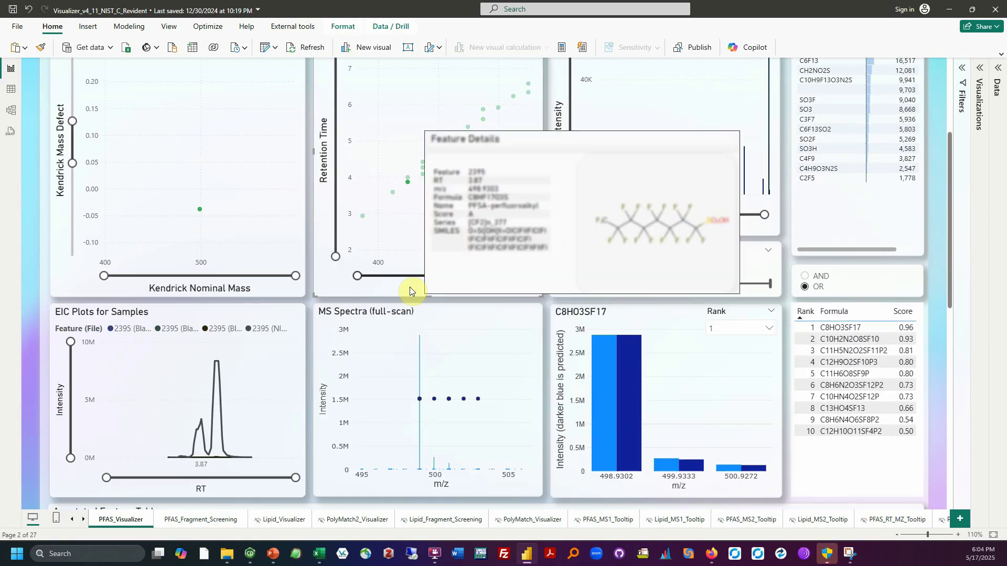
pyautogui.click(408, 177)
# Examine the isolated feature's annotated MS/MS spectrum and its Fragment Screening table, including the fragments' intensity and m/z columns.
pyautogui.scroll(3, 414, 210)
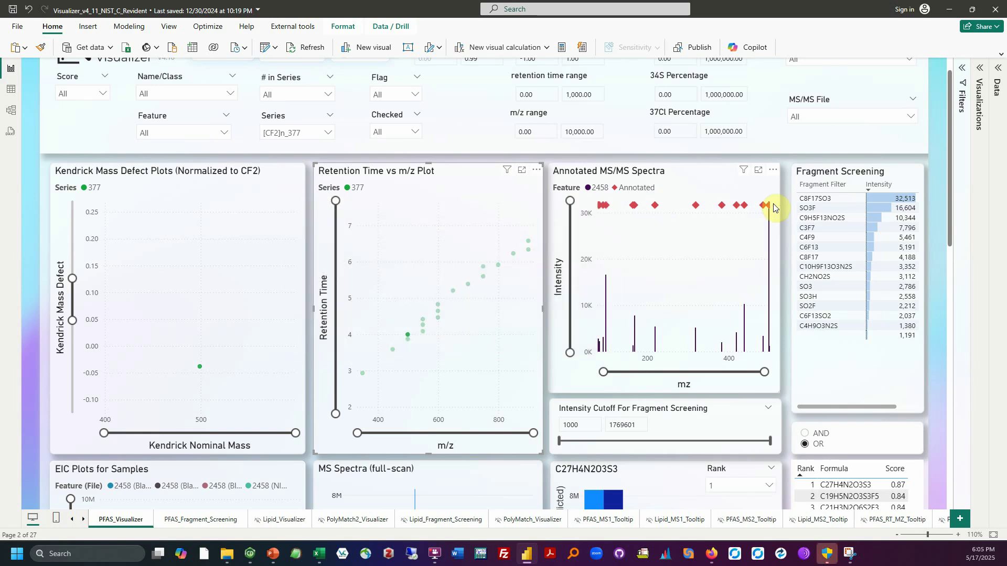
pyautogui.moveTo(602, 210)
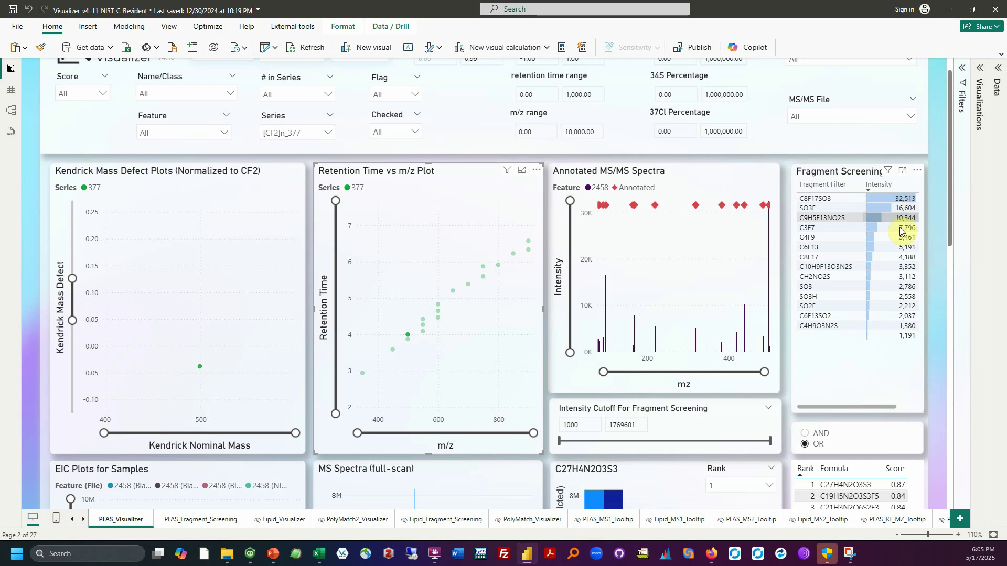
pyautogui.moveTo(832, 407); pyautogui.dragTo(872, 407)
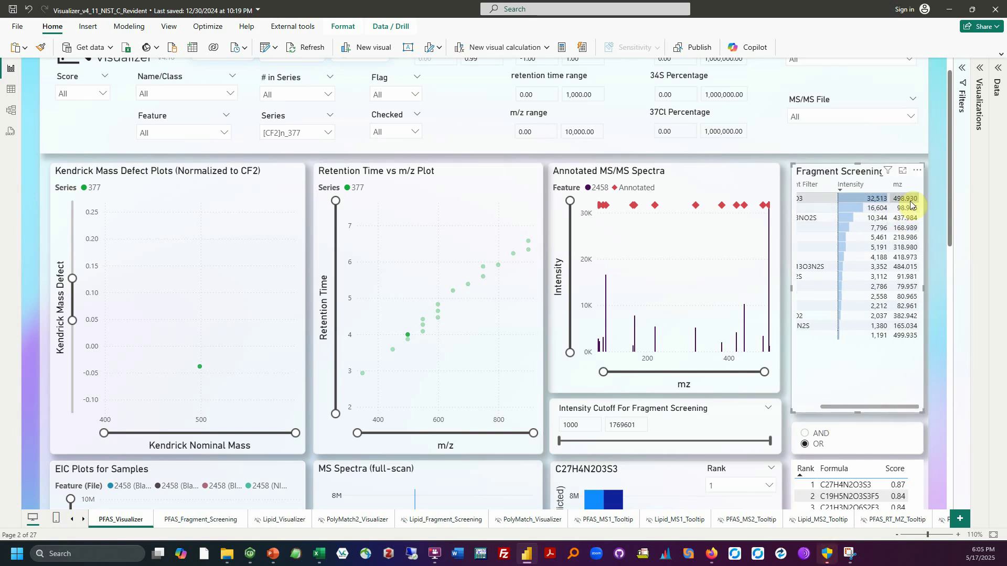
pyautogui.moveTo(873, 408); pyautogui.dragTo(836, 413)
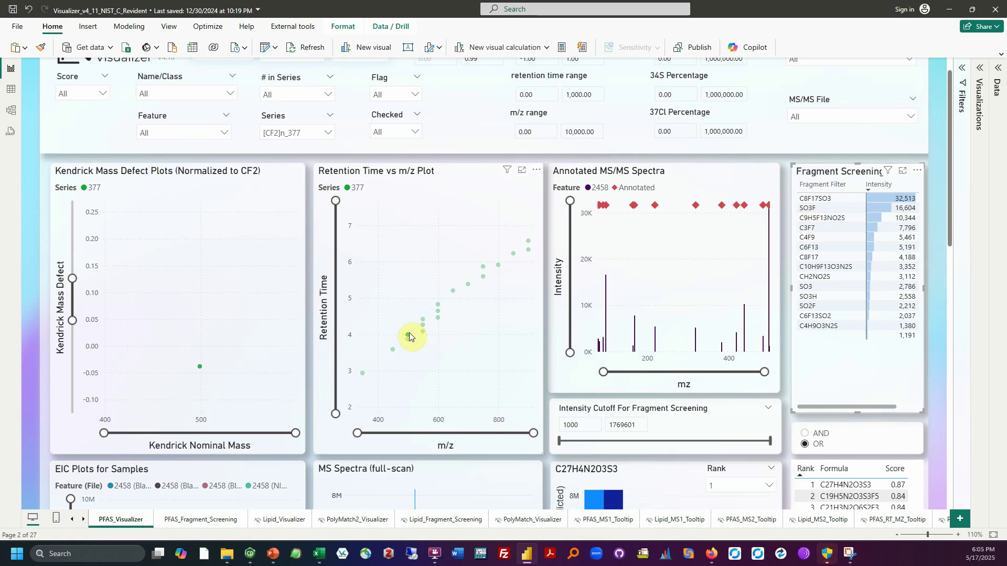
pyautogui.moveTo(409, 335)
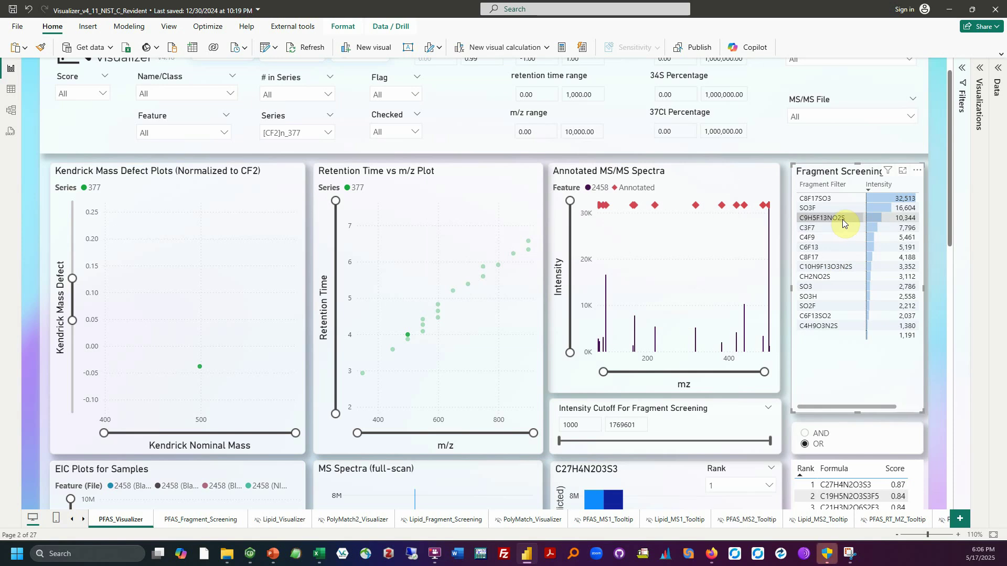
pyautogui.scroll(-3, 451, 347)
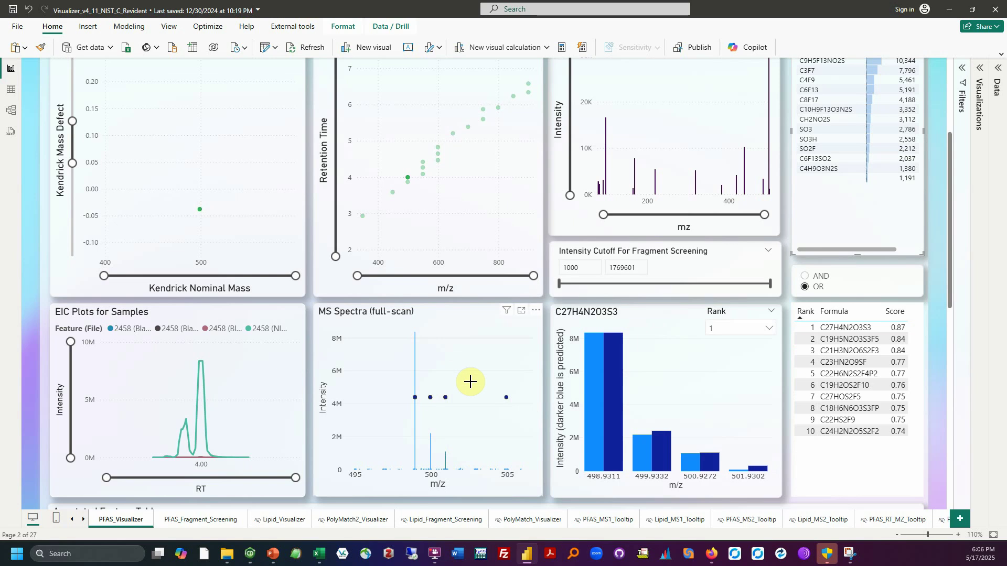
# Examine the fragment details of the annotated high-m/z fragments in the MS/MS spectrum of feature 2458.
pyautogui.scroll(1, 471, 382)
pyautogui.scroll(-1, 470, 382)
pyautogui.scroll(2, 471, 382)
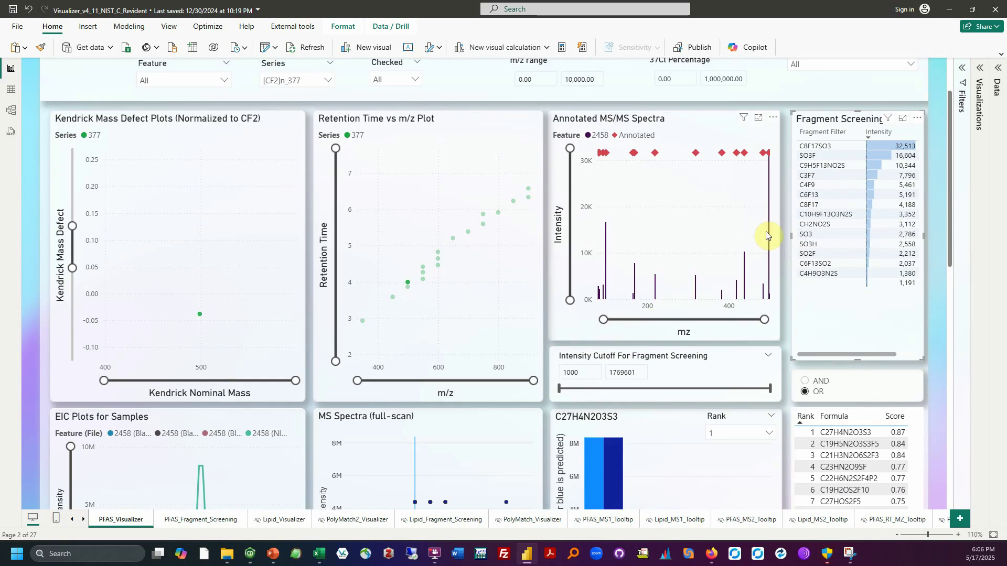
pyautogui.moveTo(764, 156)
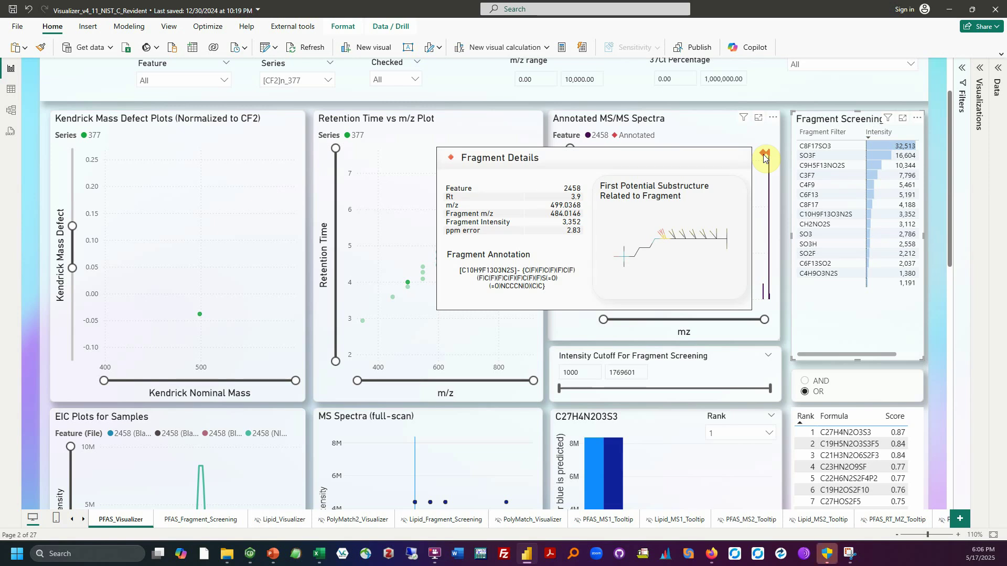
pyautogui.hscroll(1, 859, 354)
pyautogui.moveTo(859, 354); pyautogui.dragTo(816, 357)
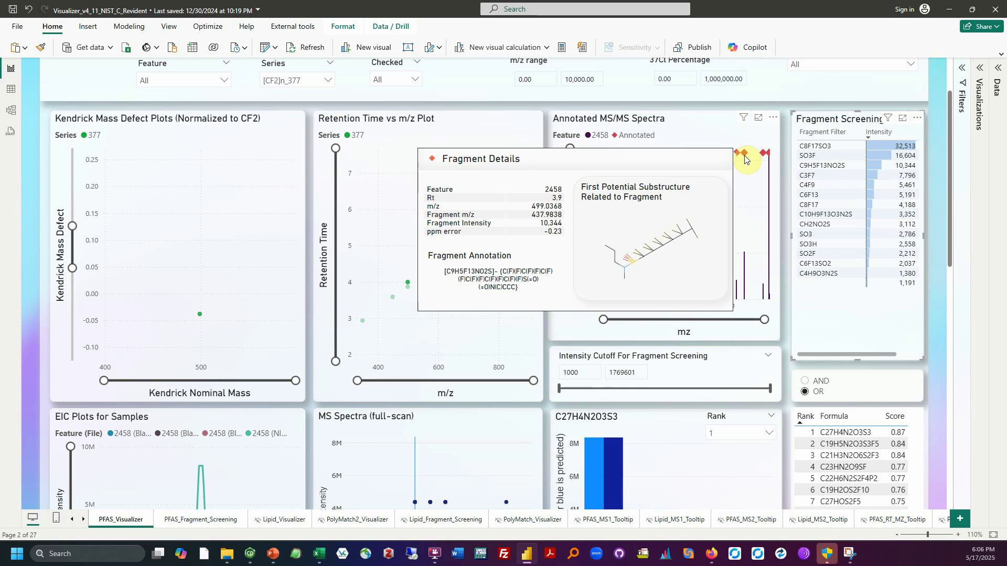
# Compare the feature's full-scan MS spectrum and predicted isotope pattern with its annotated MS/MS spectrum and Fragment Screening table.
pyautogui.scroll(-1, 484, 447)
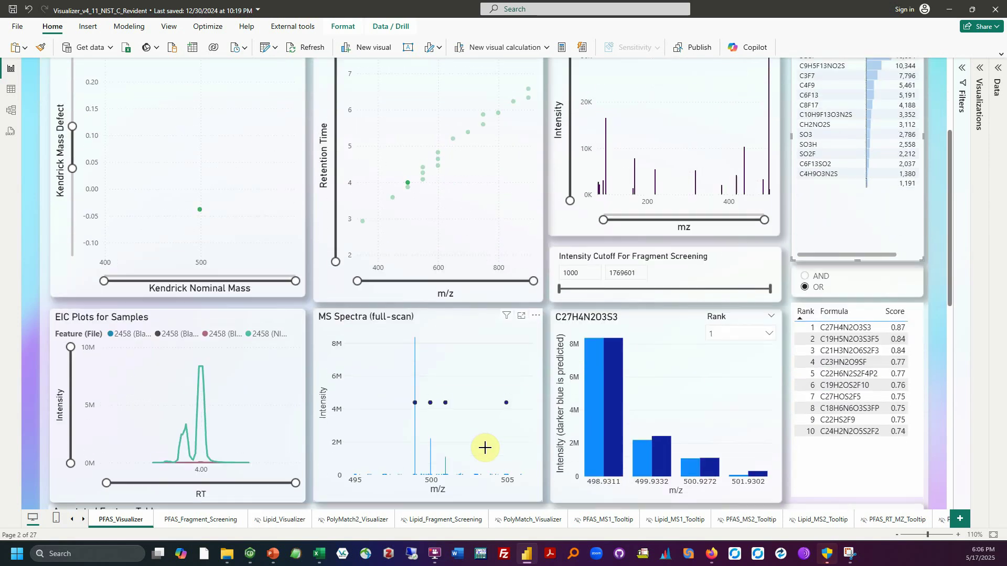
pyautogui.scroll(2, 484, 448)
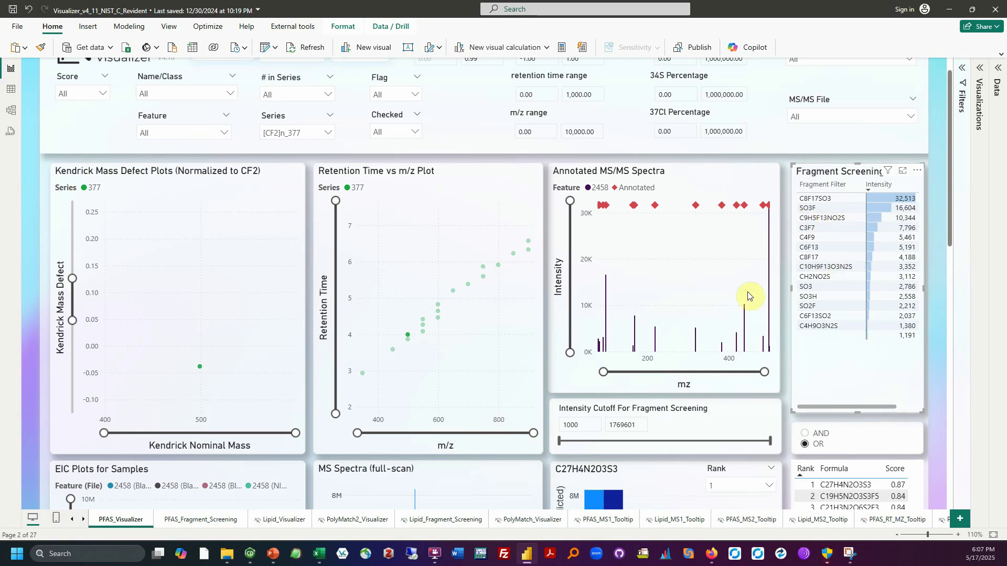
pyautogui.scroll(-3, 548, 348)
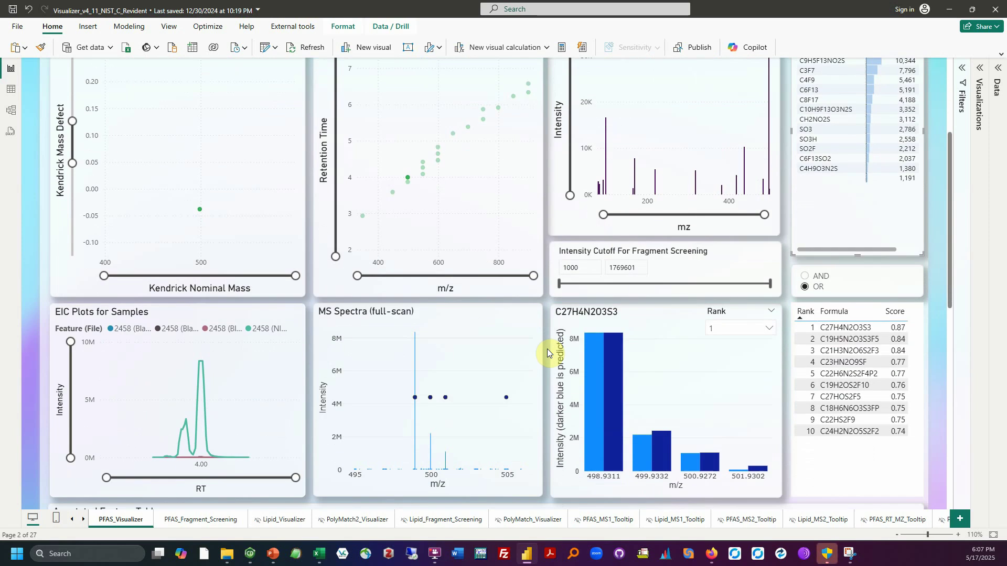
pyautogui.scroll(3, 548, 353)
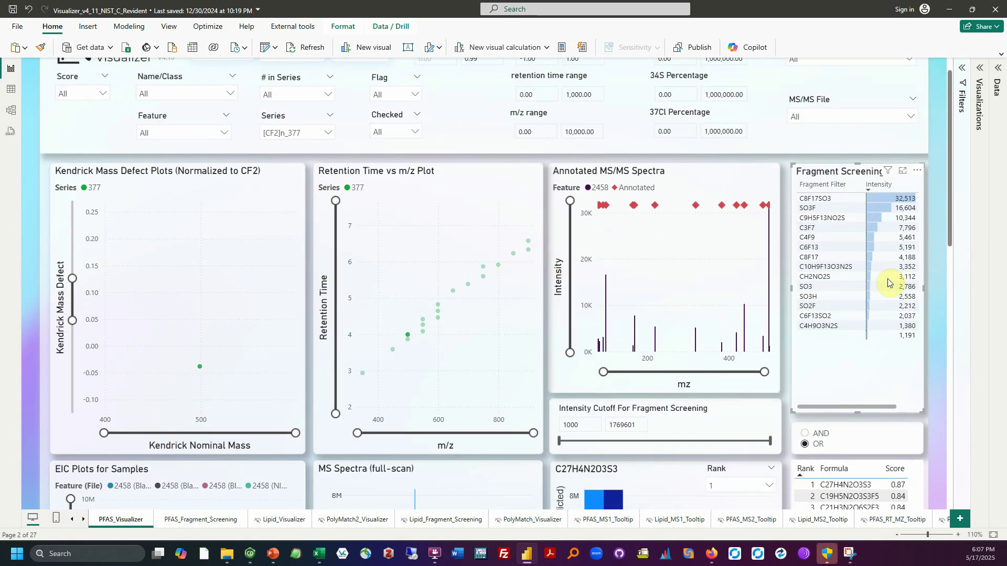
pyautogui.scroll(-5, 472, 286)
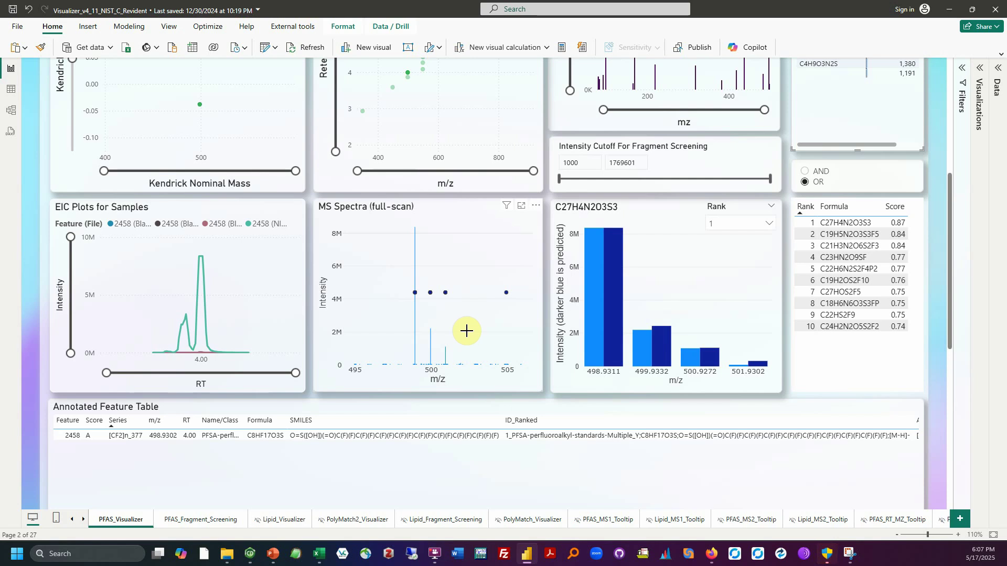
pyautogui.scroll(2, 441, 315)
pyautogui.scroll(4, 513, 346)
pyautogui.scroll(-5, 547, 289)
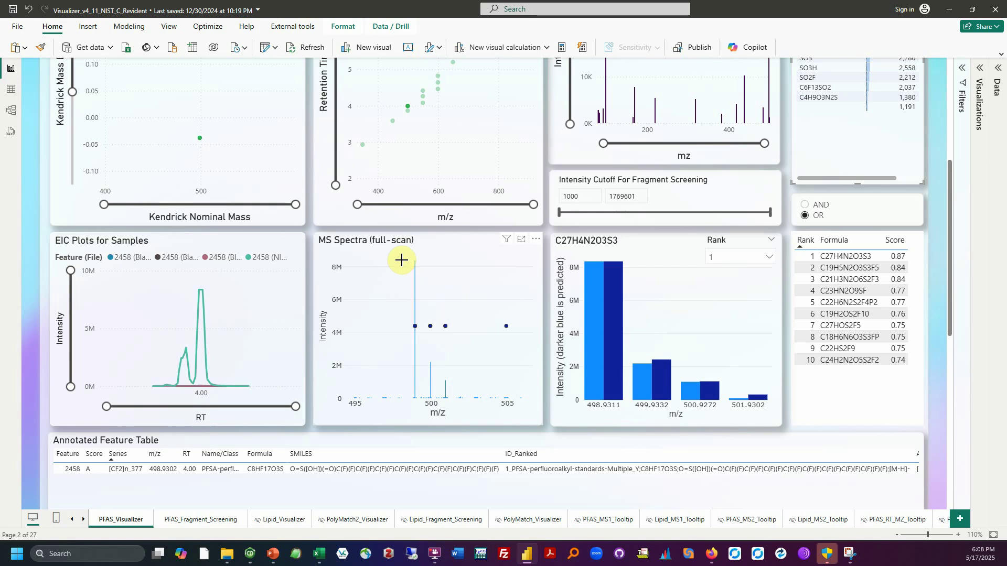
# Zoom the full-scan MS spectrum in on the tallest peak, to a range of about m/z 498.9 to 498.96.
pyautogui.moveTo(402, 255); pyautogui.dragTo(426, 407)
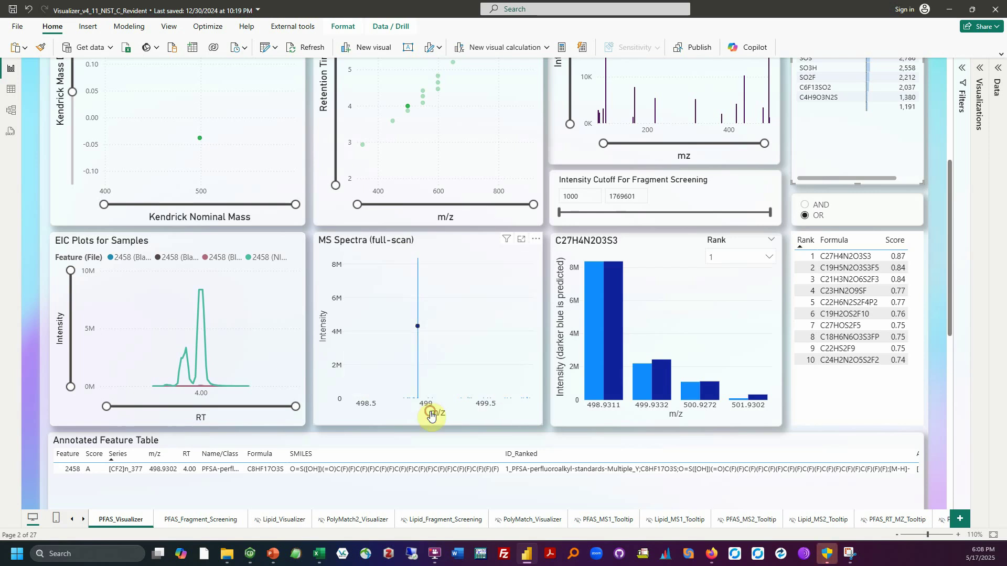
pyautogui.moveTo(409, 257); pyautogui.dragTo(439, 402)
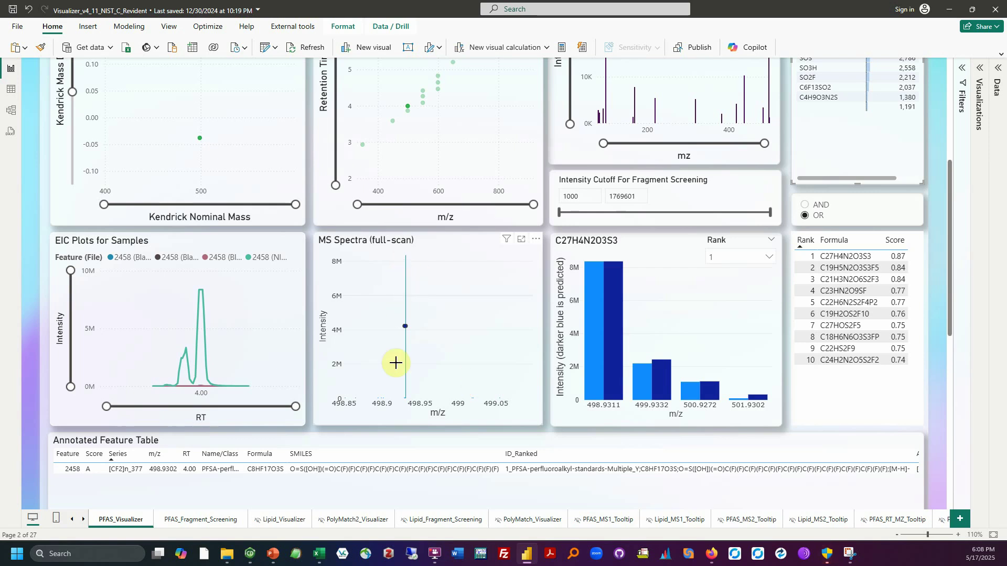
pyautogui.moveTo(405, 404); pyautogui.dragTo(434, 404)
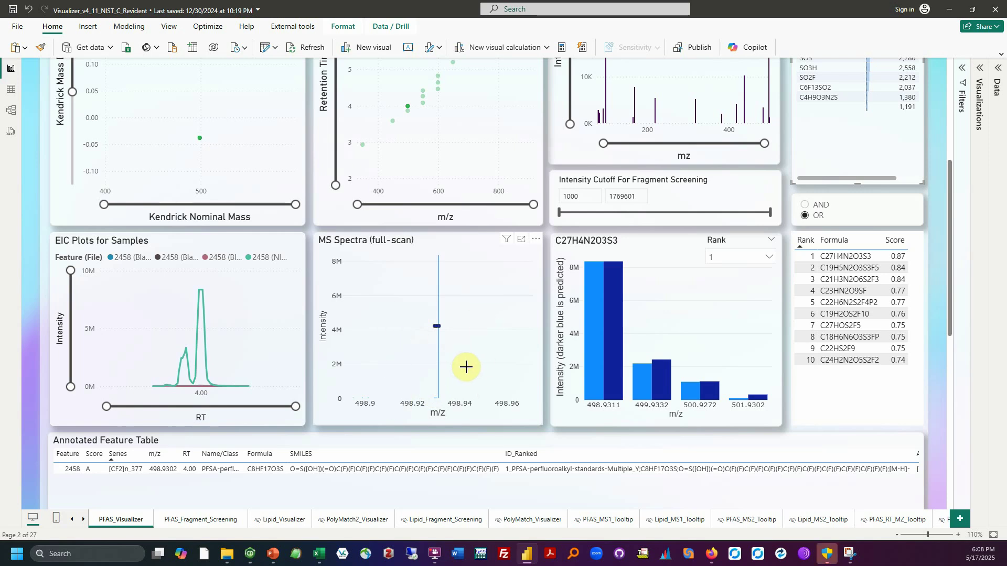
# Review the annotated MS/MS spectrum of feature 2458 together with its EIC peaks and the zoomed full-scan peak.
pyautogui.scroll(1, 466, 367)
pyautogui.scroll(2, 658, 155)
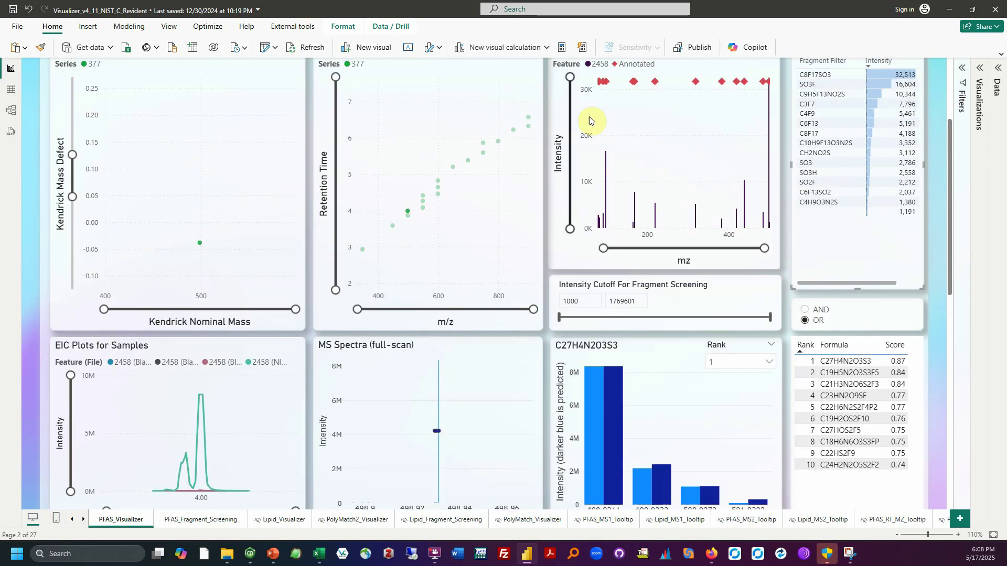
pyautogui.scroll(-1, 434, 388)
pyautogui.scroll(-1, 434, 388)
pyautogui.scroll(2, 434, 388)
pyautogui.scroll(-3, 434, 392)
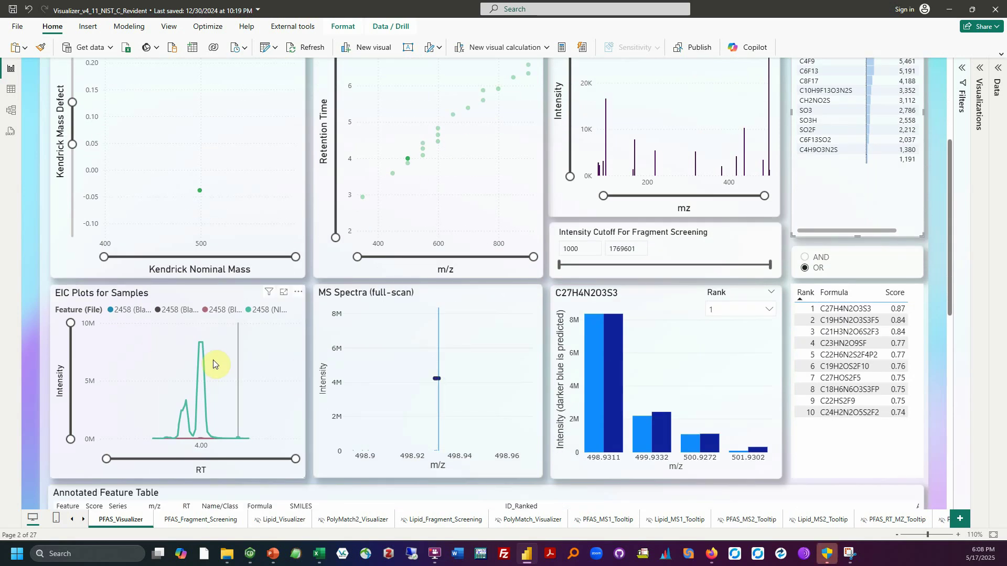
pyautogui.scroll(2, 421, 362)
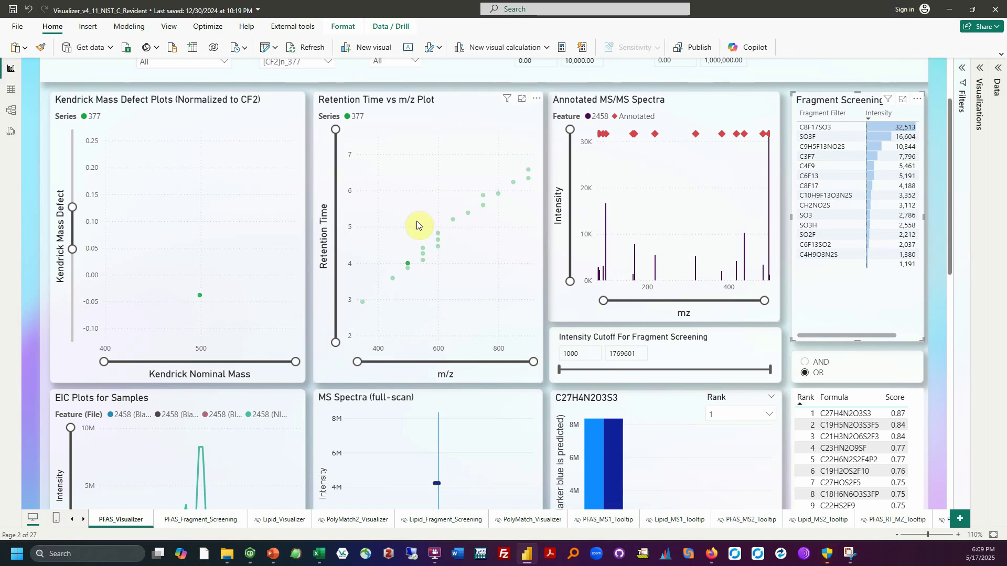
# Isolate the point near m/z 350 in the Retention Time vs m/z plot and check its feature details and EIC peak.
pyautogui.moveTo(362, 303)
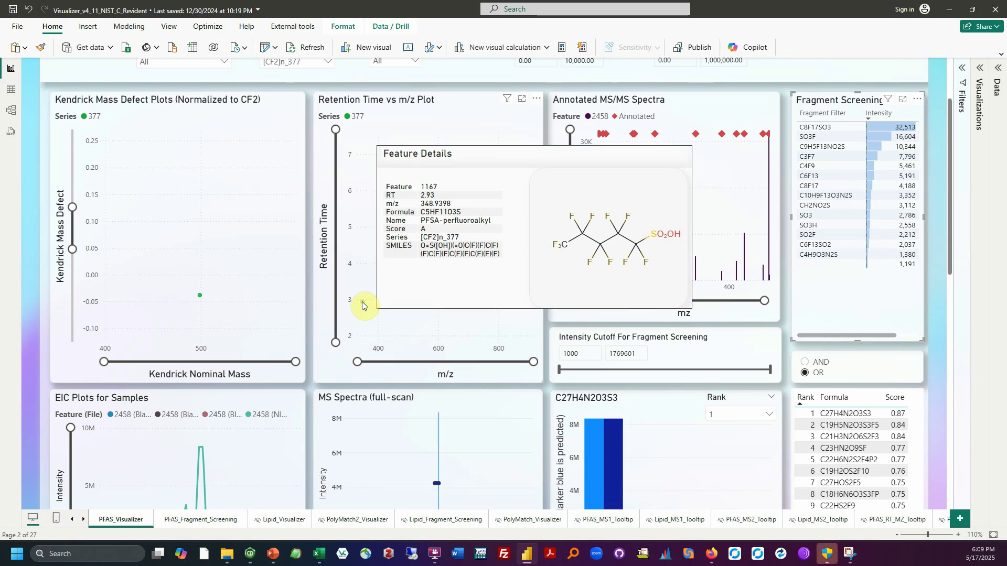
pyautogui.click(362, 305)
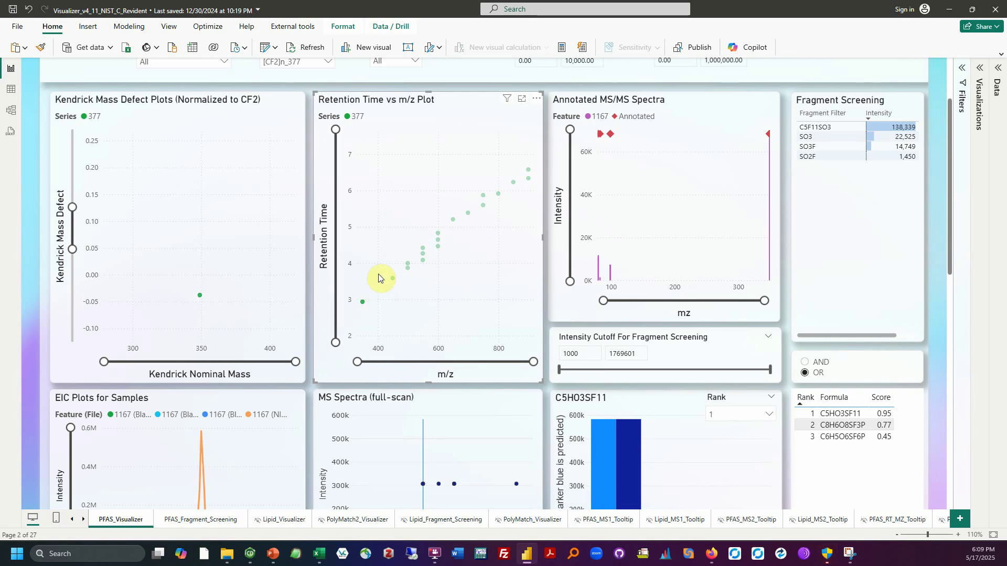
pyautogui.scroll(-1, 373, 273)
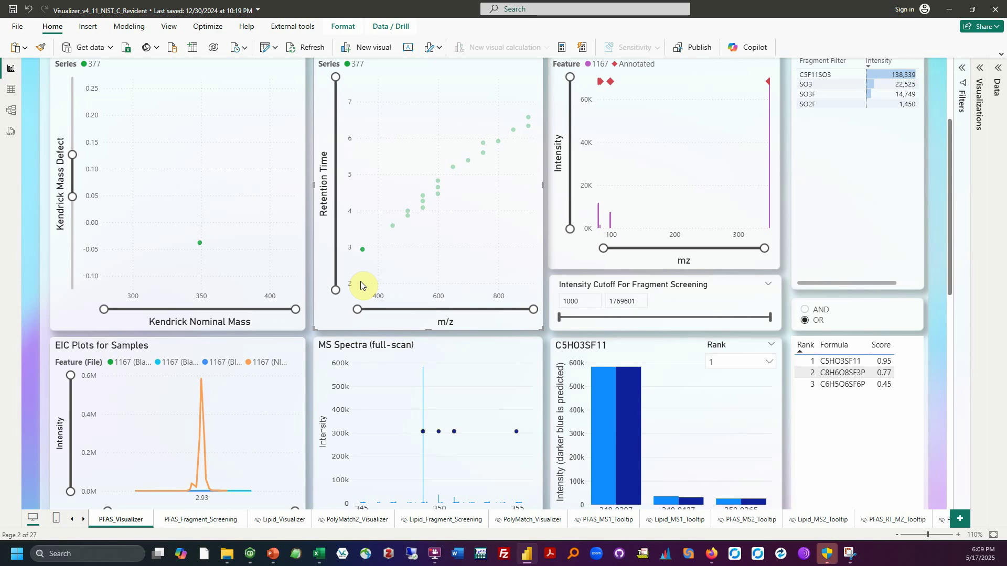
pyautogui.scroll(1, 376, 251)
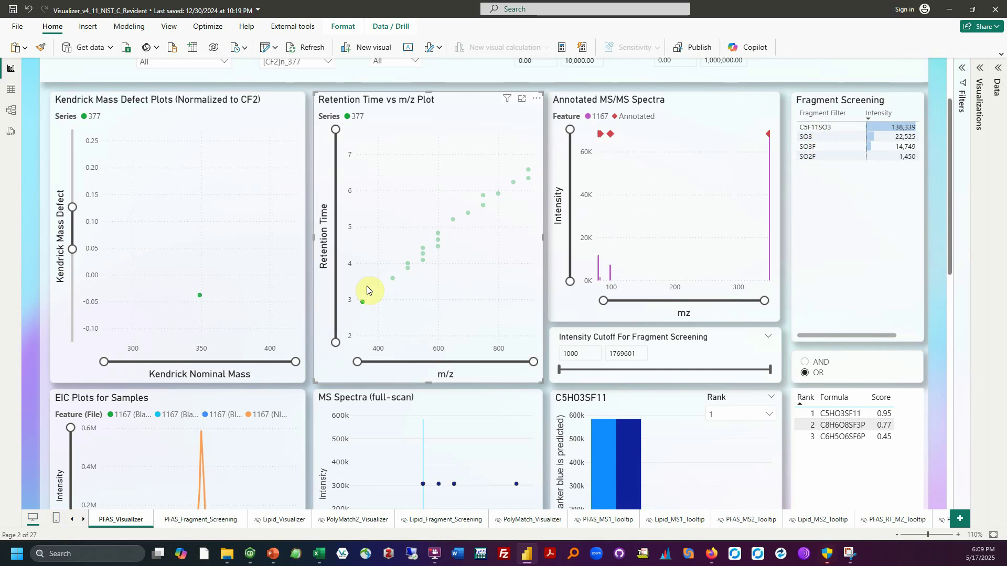
pyautogui.moveTo(362, 303)
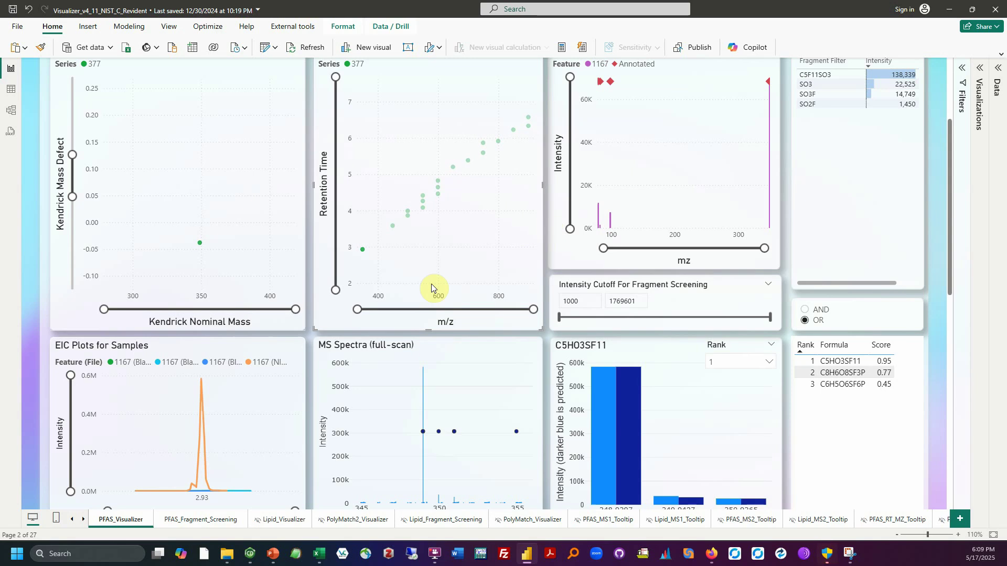
pyautogui.click(546, 314)
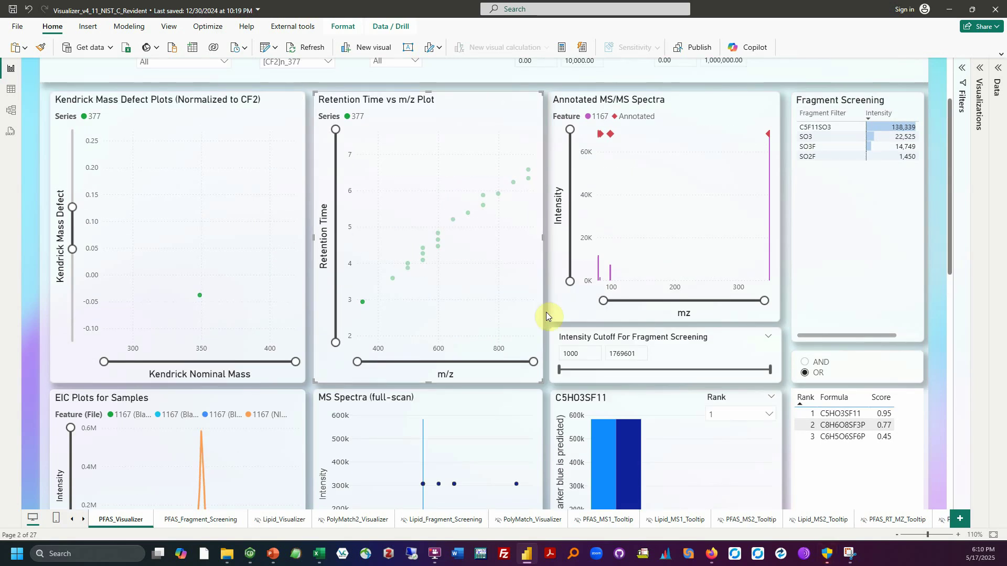
# Examine the isolated feature's isotope pattern and ranked formula scores, and its place in the series' retention time trend.
pyautogui.scroll(-3, 546, 312)
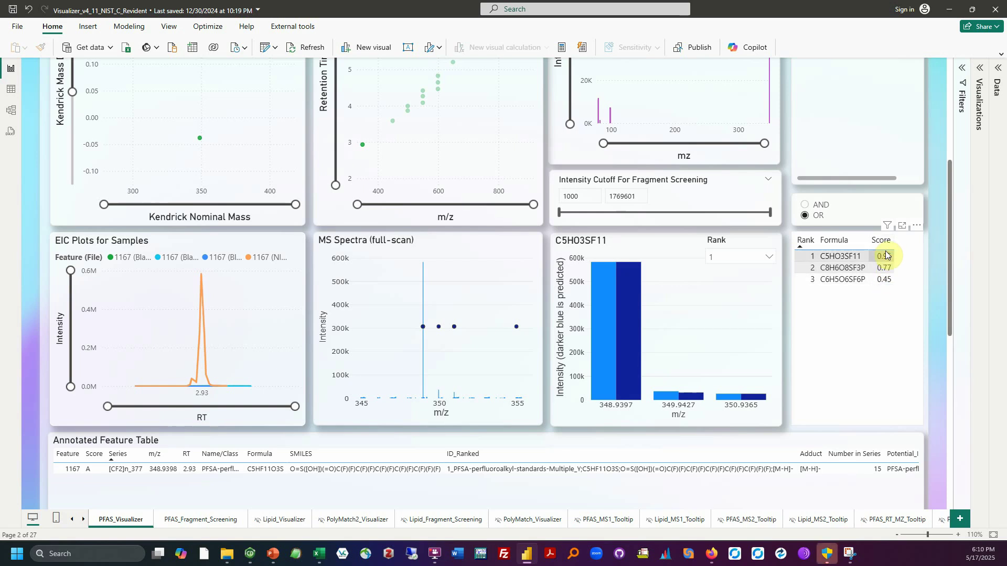
pyautogui.scroll(1, 721, 312)
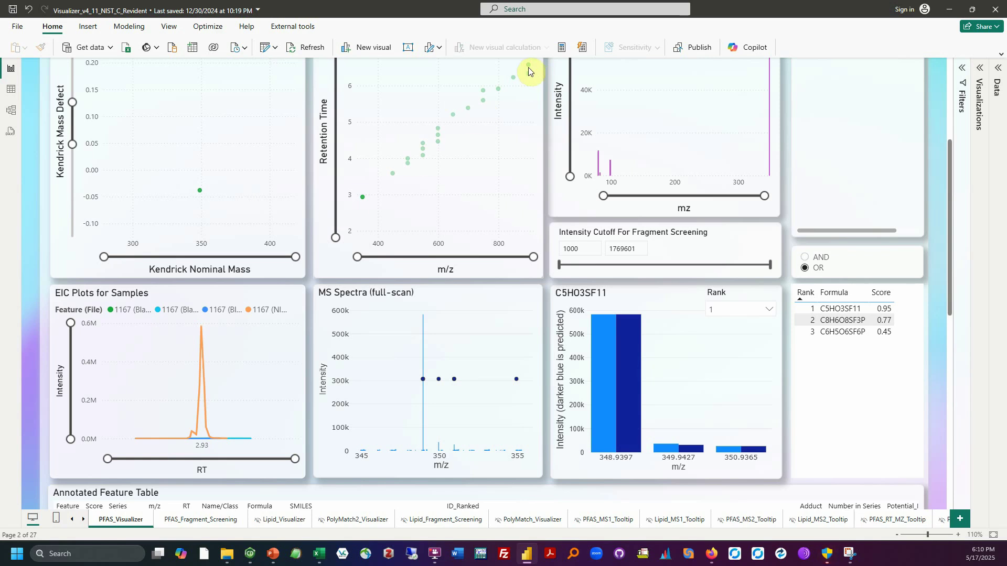
pyautogui.scroll(1, 385, 215)
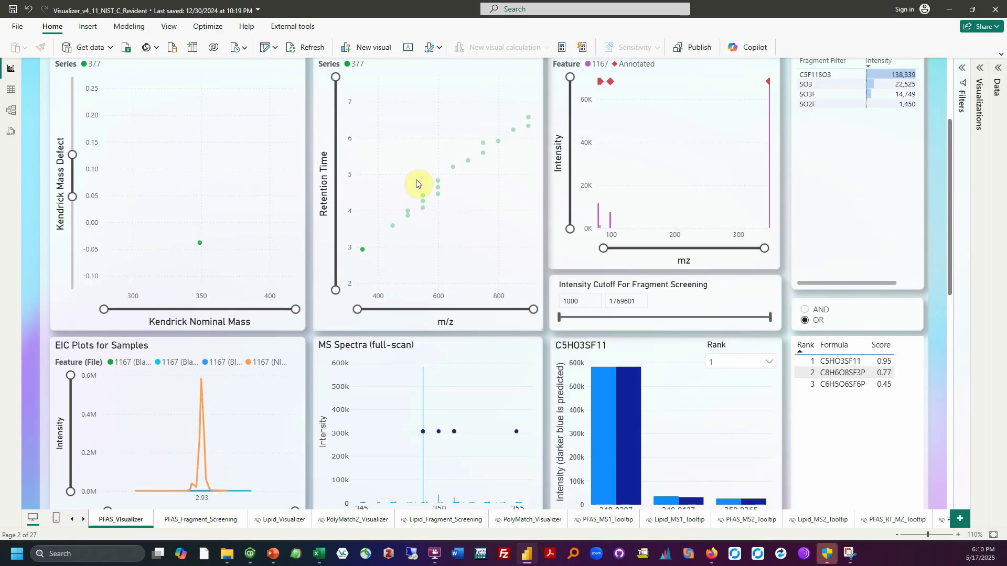
pyautogui.scroll(-1, 483, 178)
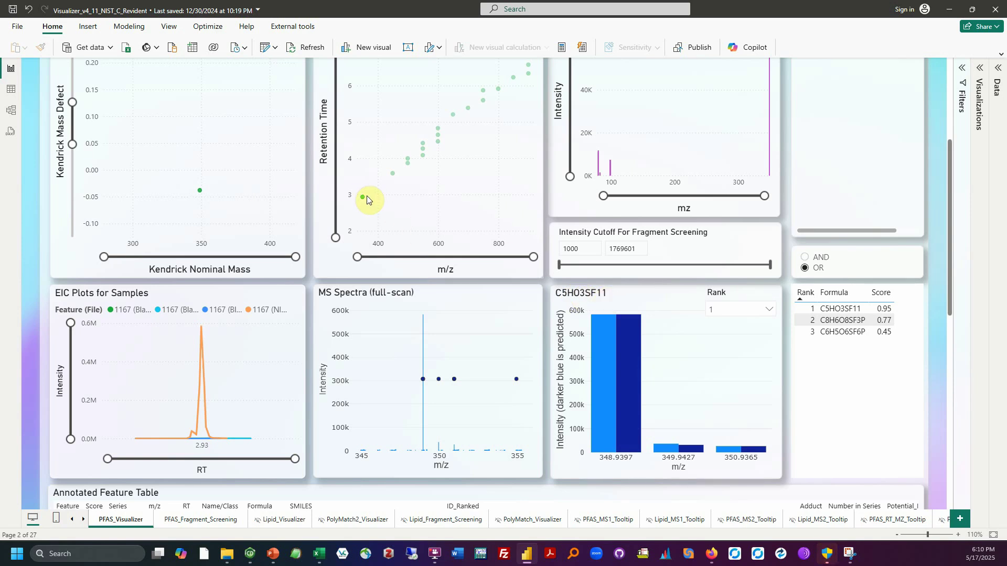
pyautogui.moveTo(364, 199)
pyautogui.scroll(2, 474, 253)
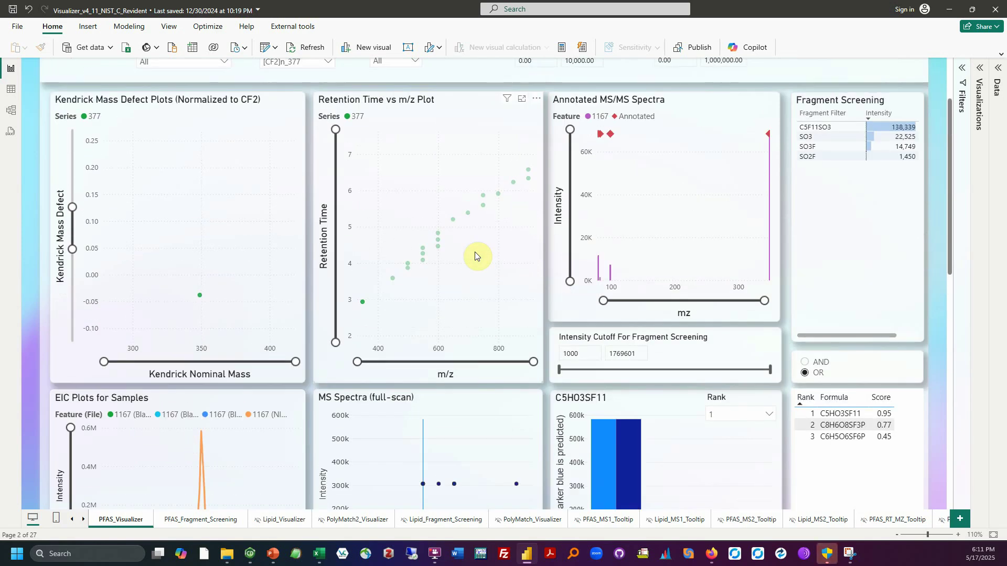
pyautogui.scroll(-2, 474, 253)
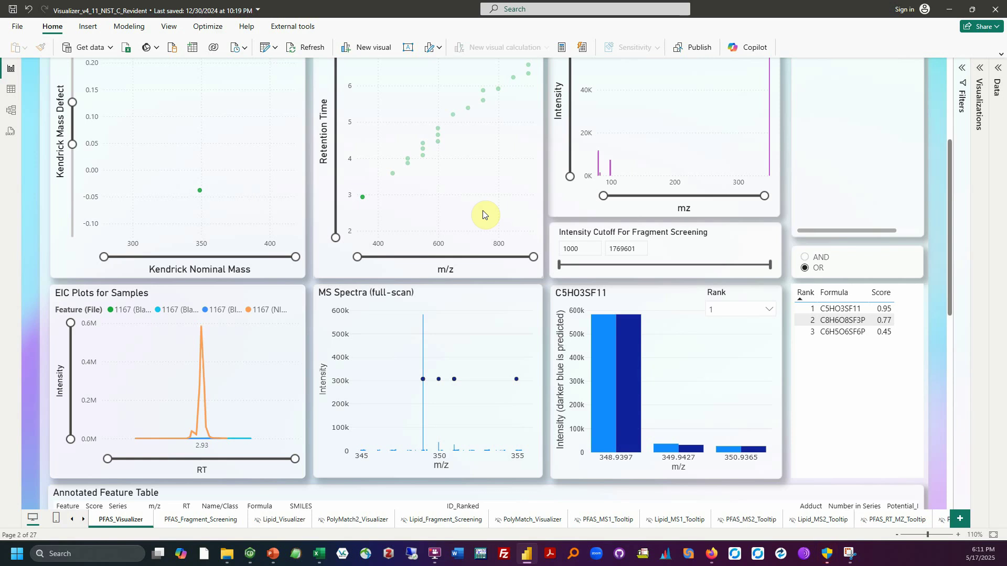
pyautogui.scroll(-1, 483, 214)
pyautogui.scroll(1, 483, 214)
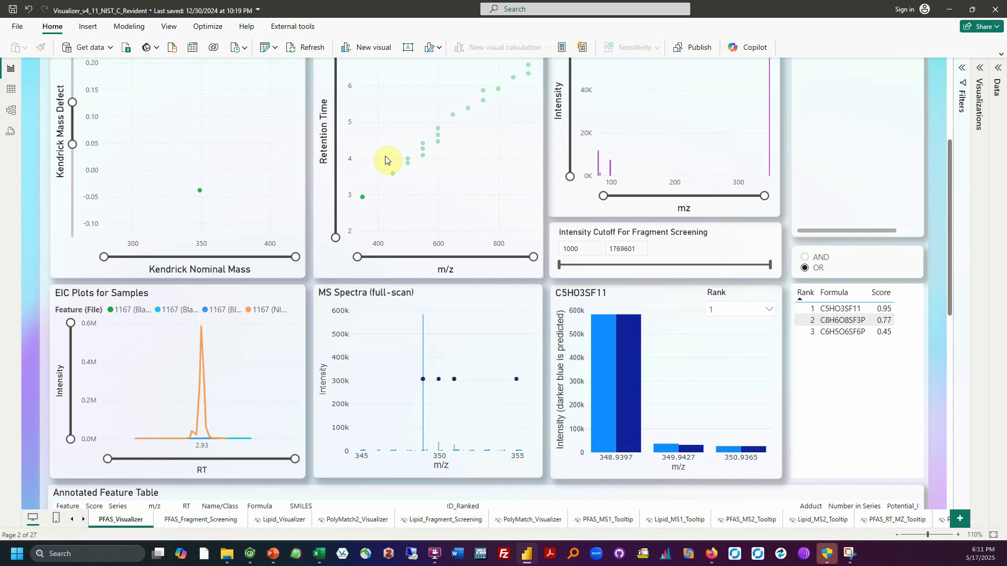
# Compare the annotated MS/MS fragments of feature 1167 with its full-scan spectrum and Annotated Feature Table entry.
pyautogui.scroll(2, 522, 134)
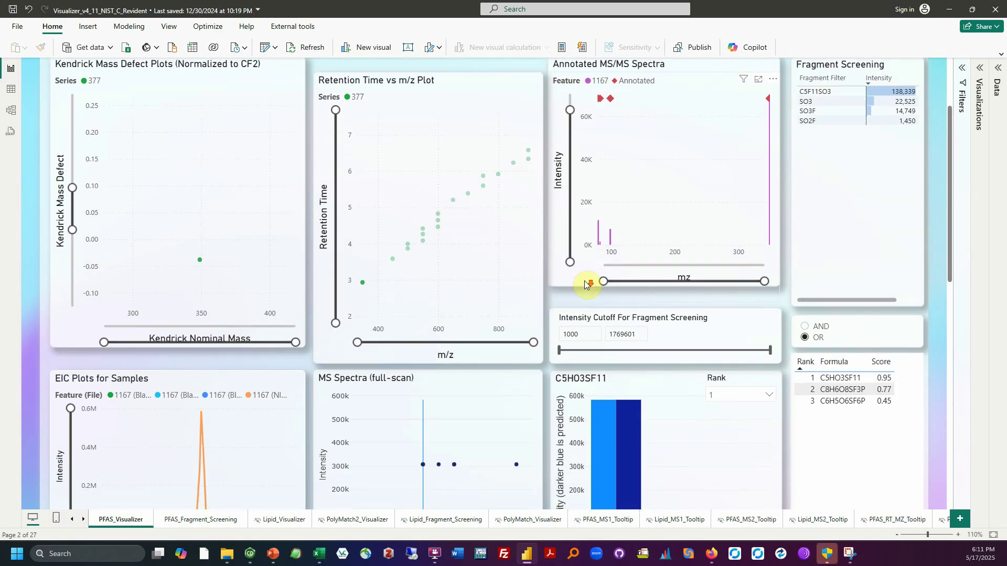
pyautogui.scroll(-2, 584, 285)
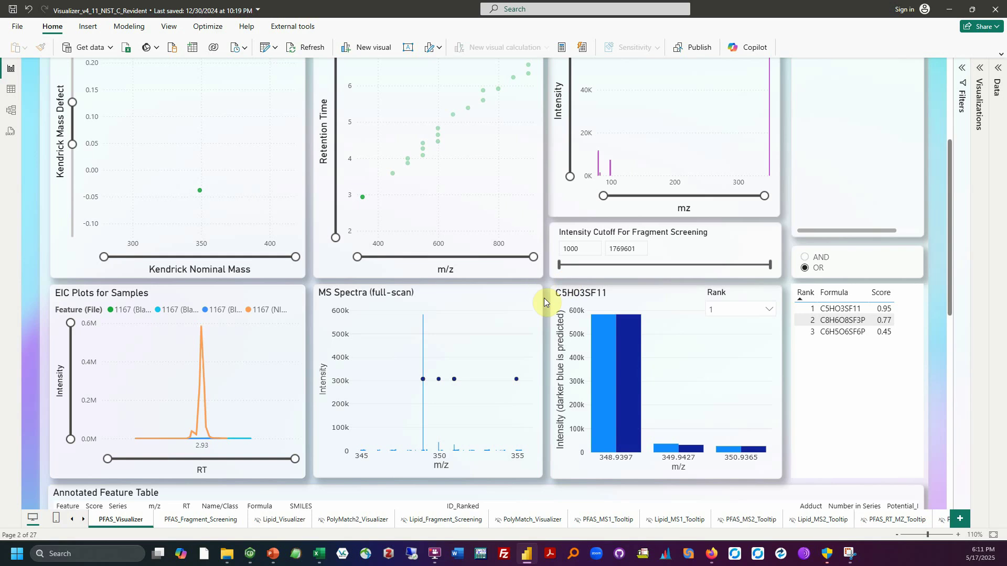
pyautogui.scroll(2, 307, 323)
pyautogui.scroll(2, 307, 323)
pyautogui.scroll(-4, 306, 324)
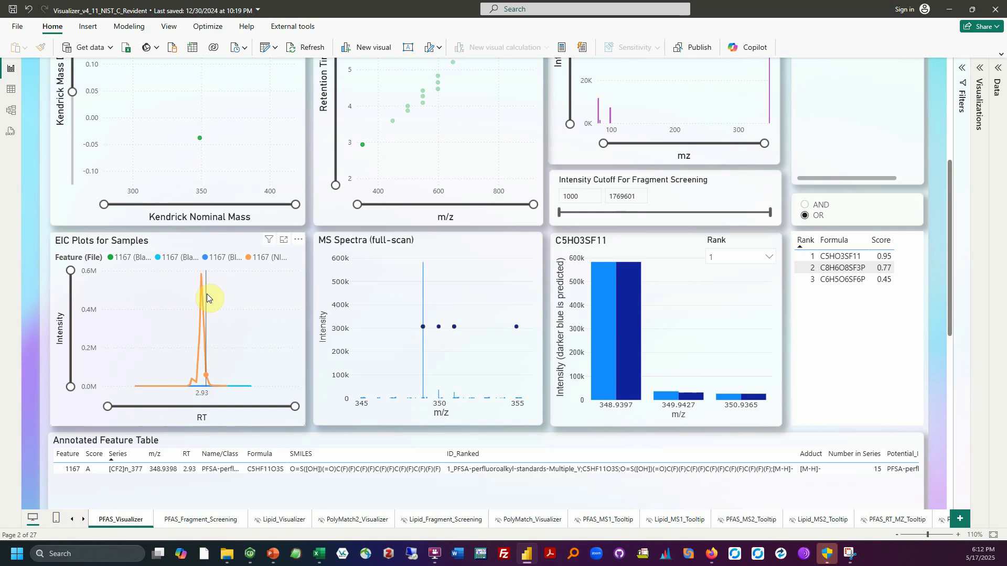
# Inspect the EIC plot of feature 1167, including its peak, intensity range and sample-file legend, and return to the report's filters.
pyautogui.moveTo(203, 279)
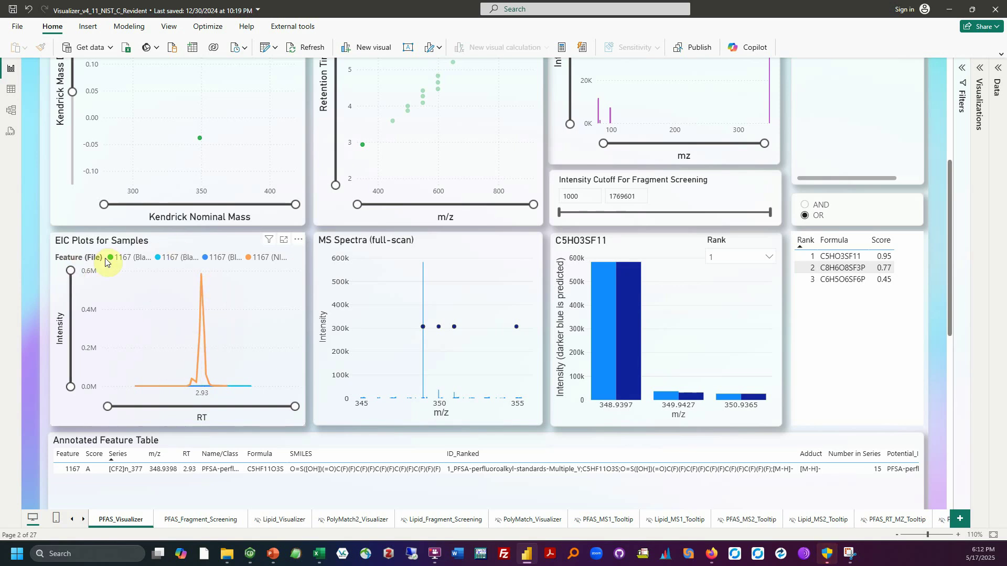
pyautogui.moveTo(70, 270)
pyautogui.mouseDown()
pyautogui.moveTo(62, 388)
pyautogui.moveTo(64, 270)
pyautogui.mouseUp()
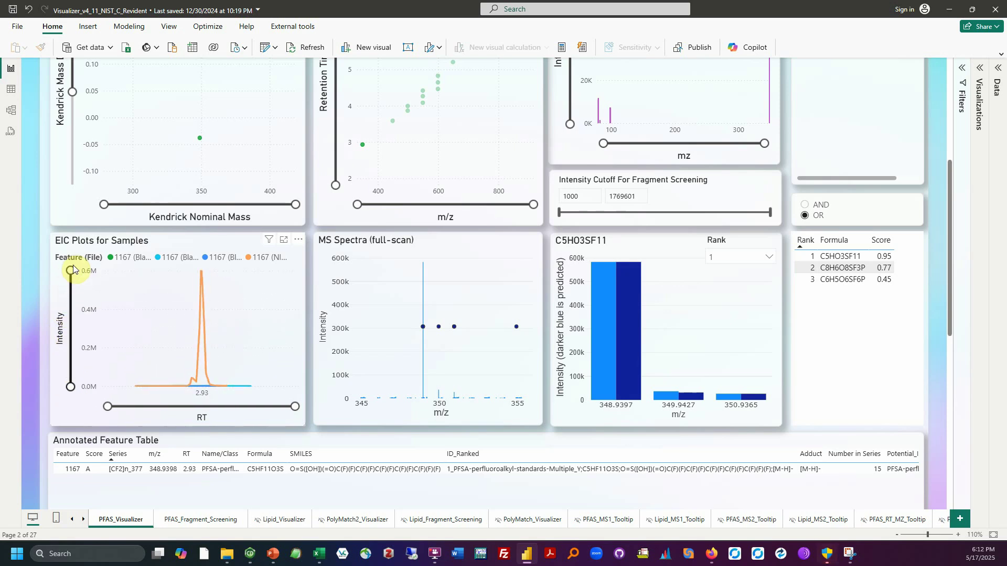
pyautogui.click(134, 258)
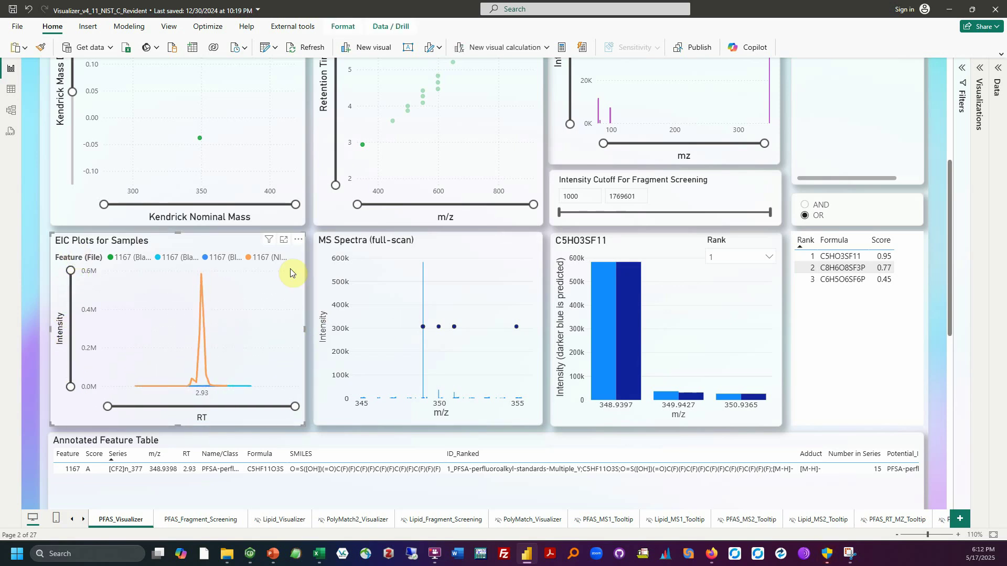
pyautogui.click(310, 263)
pyautogui.scroll(5, 312, 390)
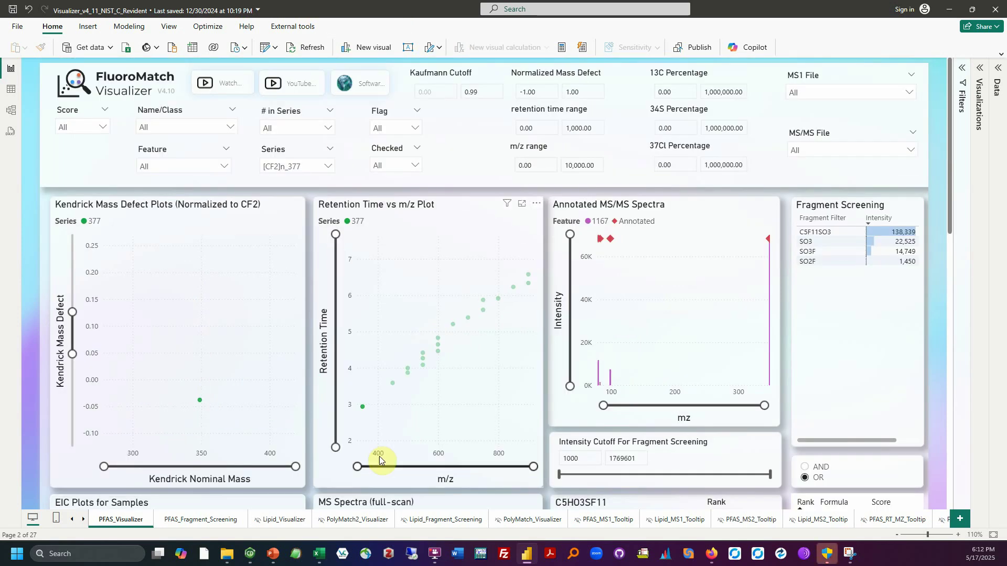
# Review the EIC plot of feature 1167 and the list of sample files in the MS1 File filter.
pyautogui.scroll(-7, 252, 451)
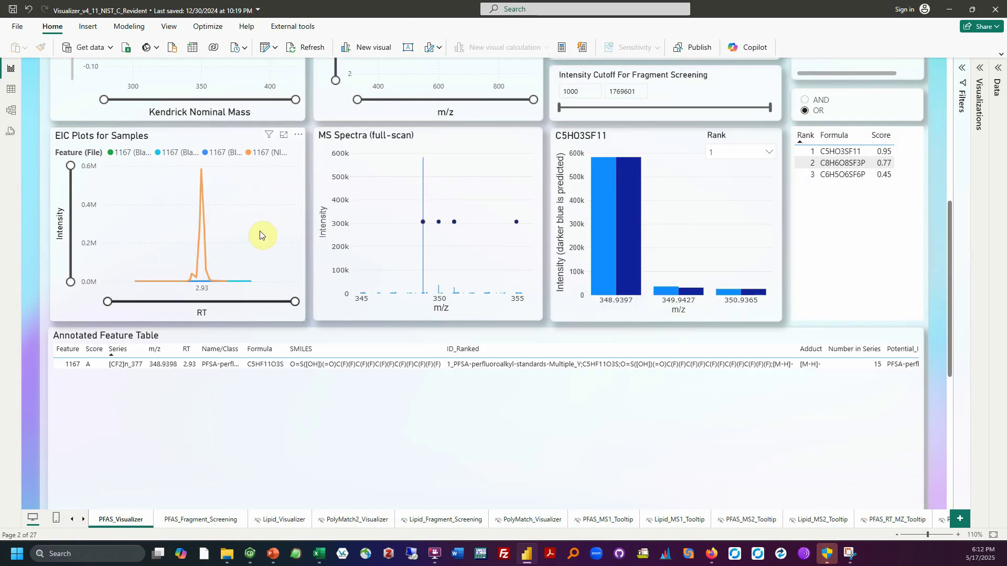
pyautogui.scroll(7, 288, 282)
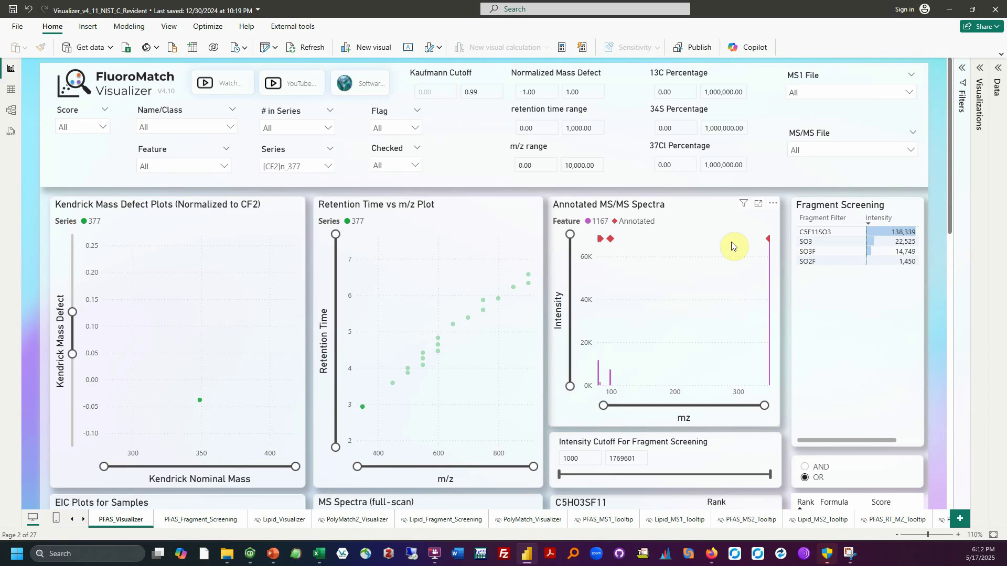
pyautogui.click(831, 93)
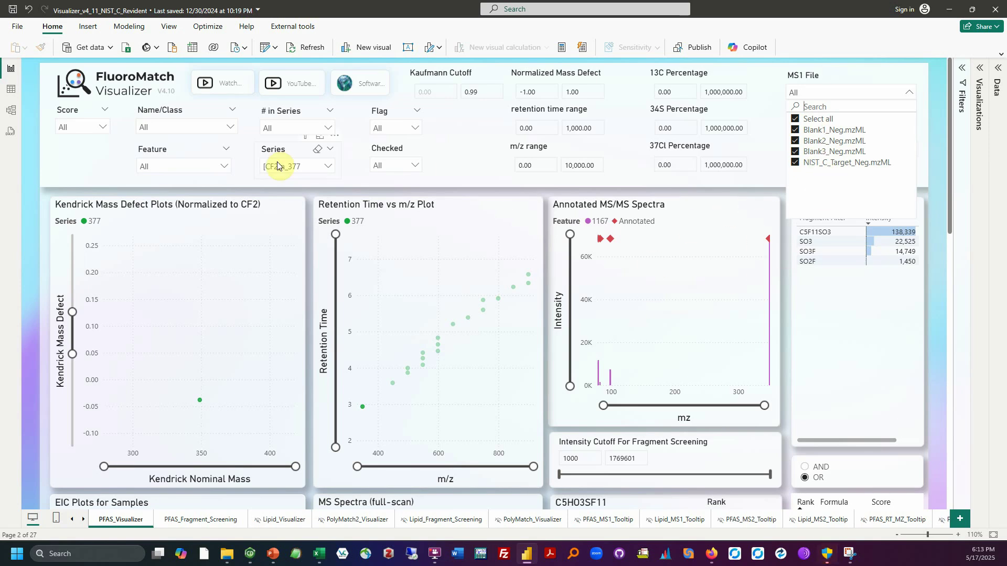
pyautogui.click(548, 293)
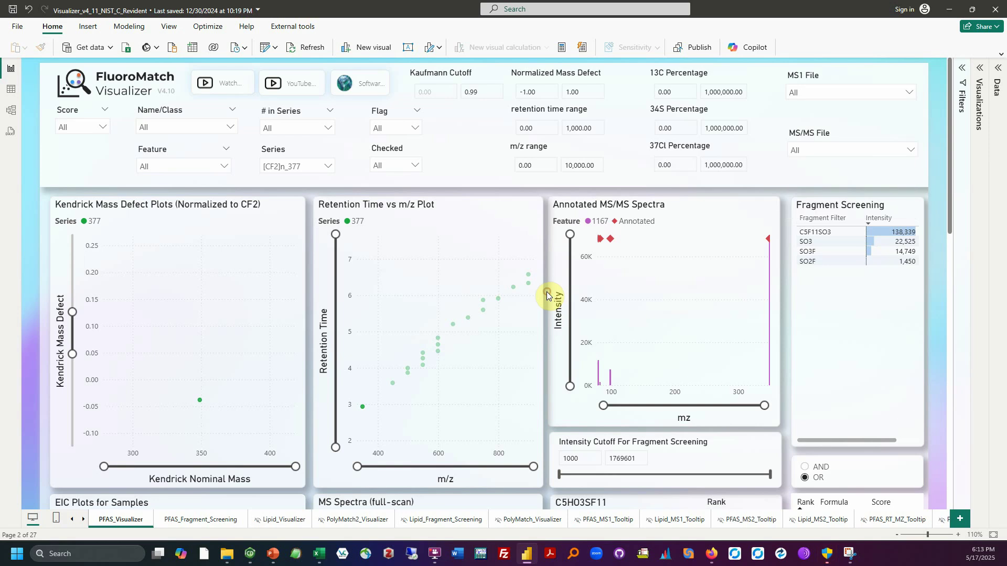
# Check feature 1167's peak and feature details in the EIC plot, and clear the point selection to show the whole series.
pyautogui.scroll(-4, 546, 299)
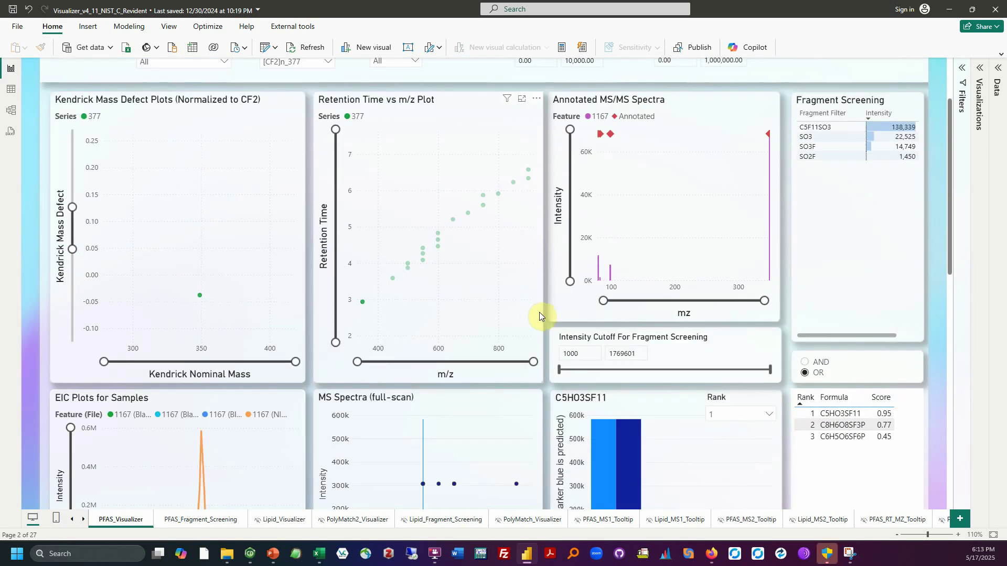
pyautogui.scroll(-2, 545, 310)
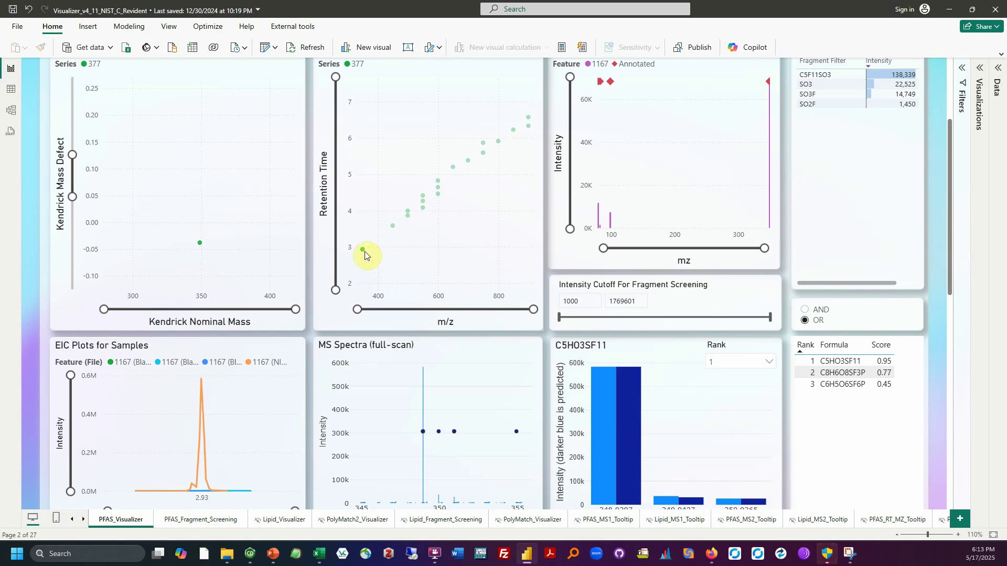
pyautogui.click(201, 380)
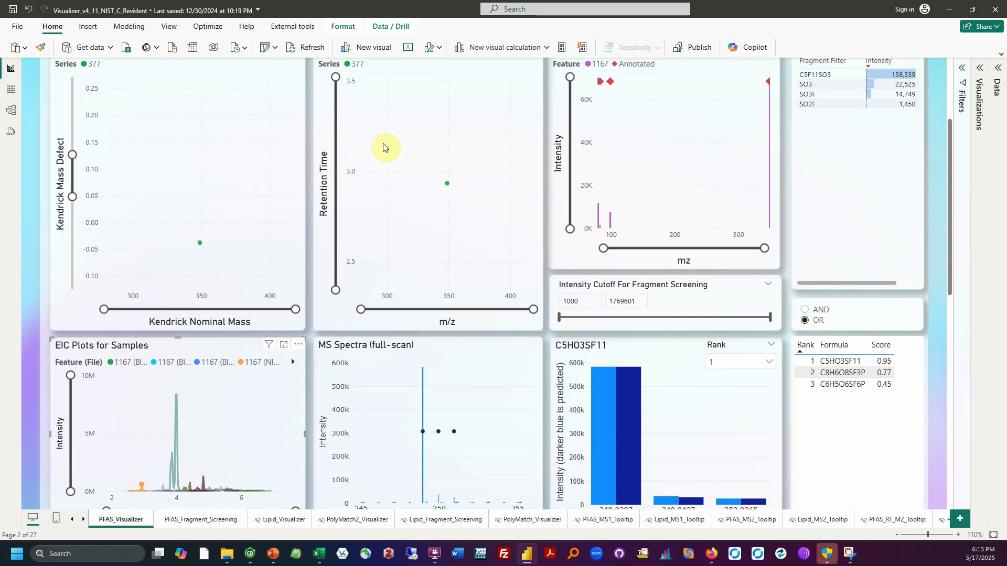
pyautogui.click(142, 488)
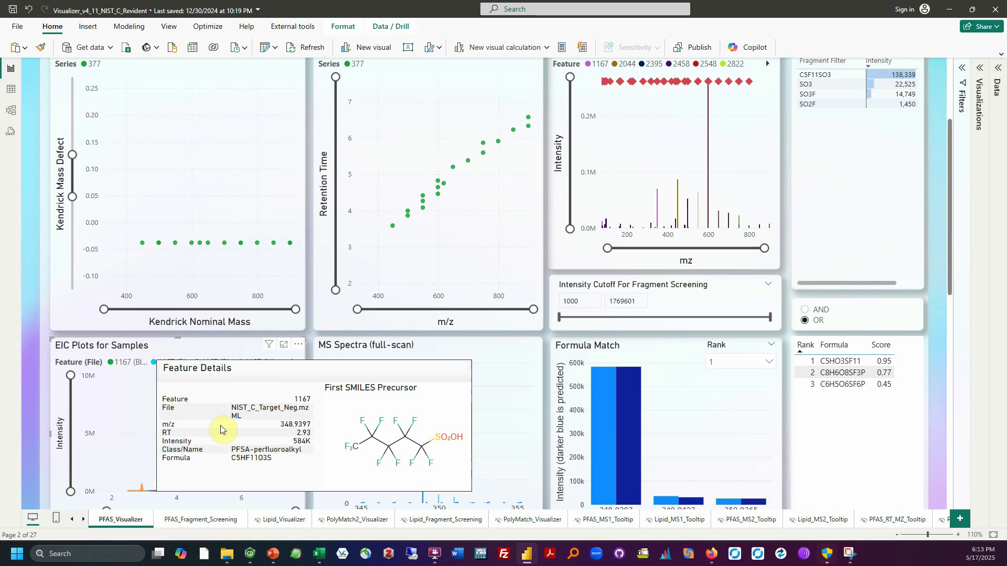
pyautogui.click(525, 187)
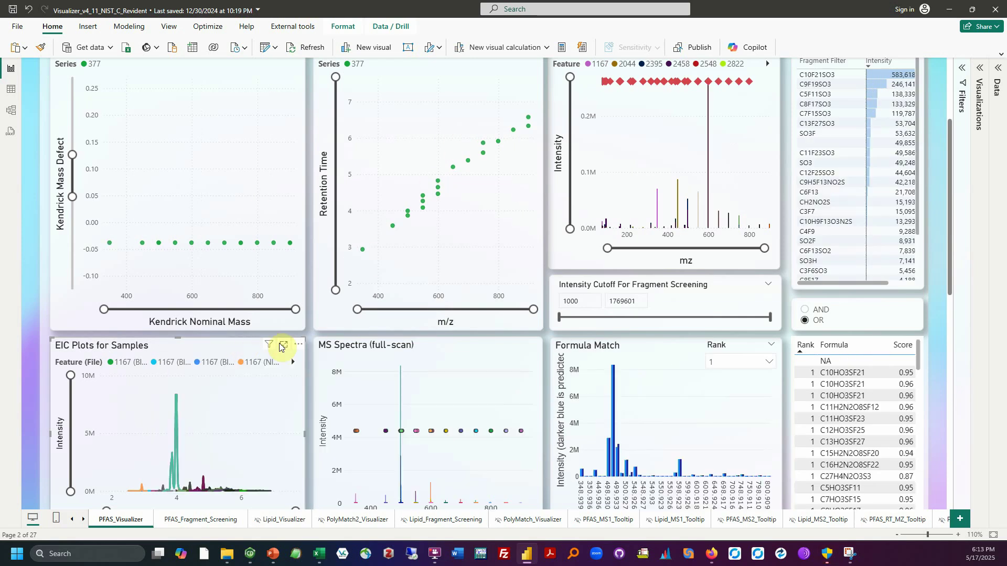
pyautogui.scroll(3, 311, 335)
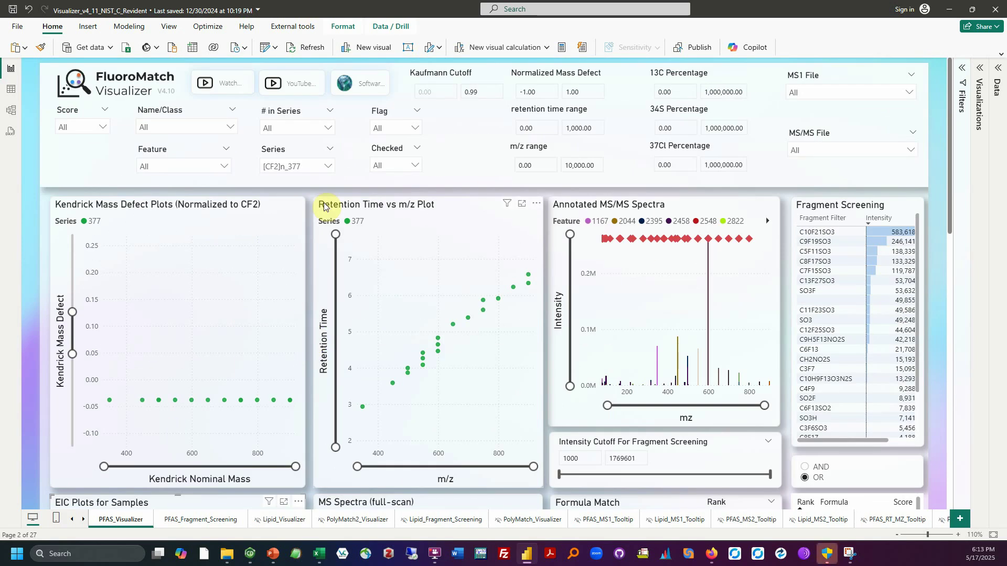
pyautogui.click(312, 166)
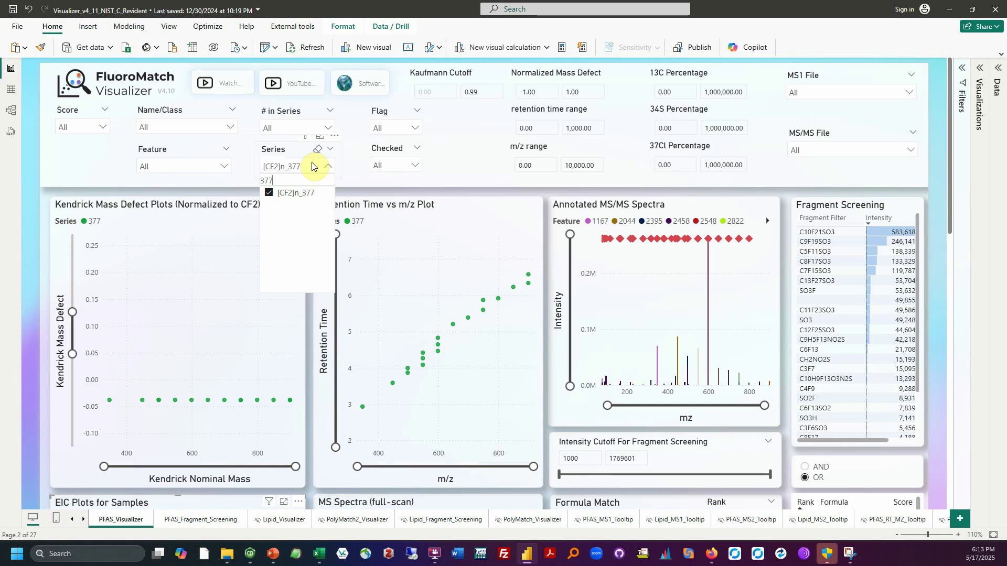
pyautogui.click(309, 330)
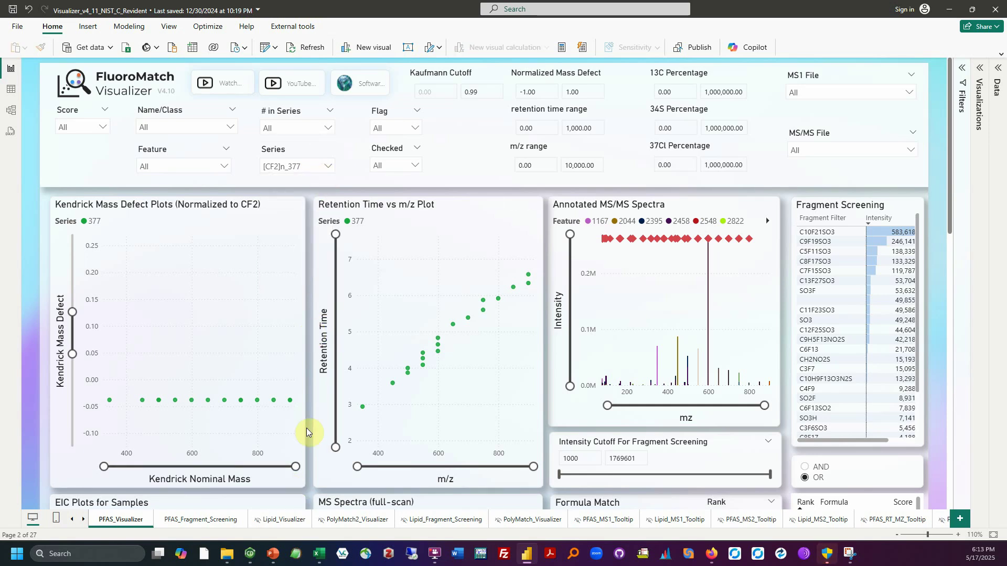
pyautogui.scroll(-5, 306, 428)
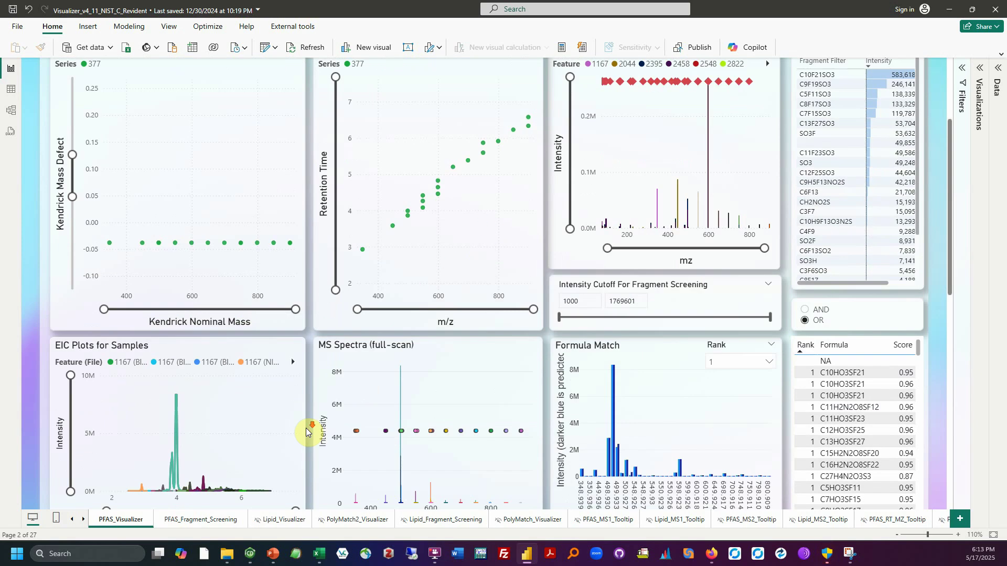
pyautogui.scroll(5, 306, 428)
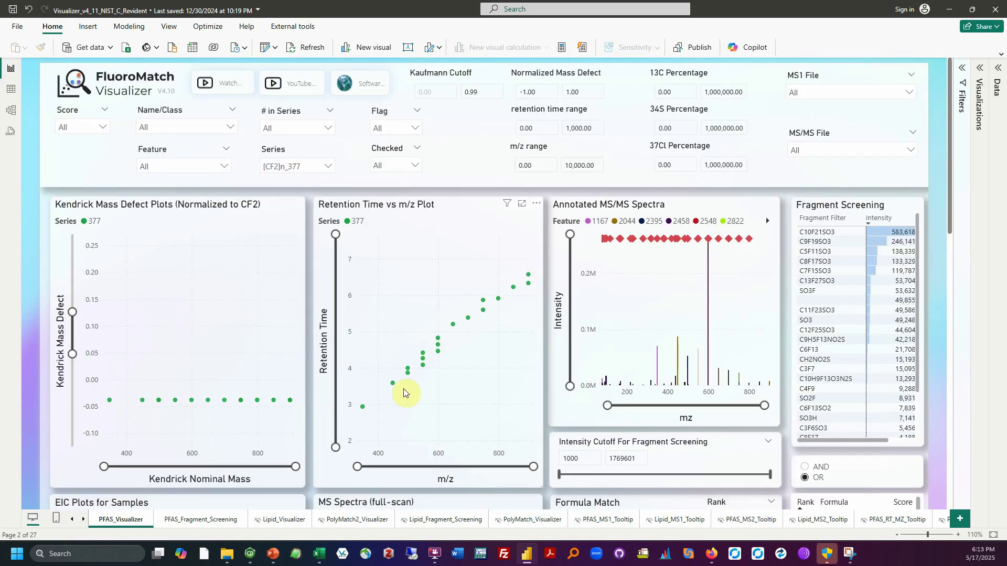
pyautogui.click(327, 166)
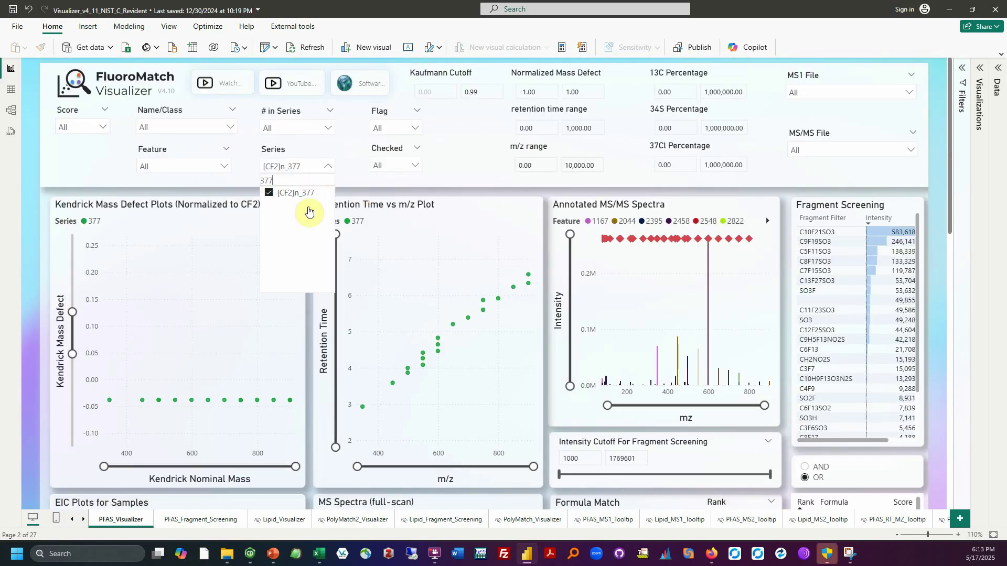
pyautogui.click(310, 325)
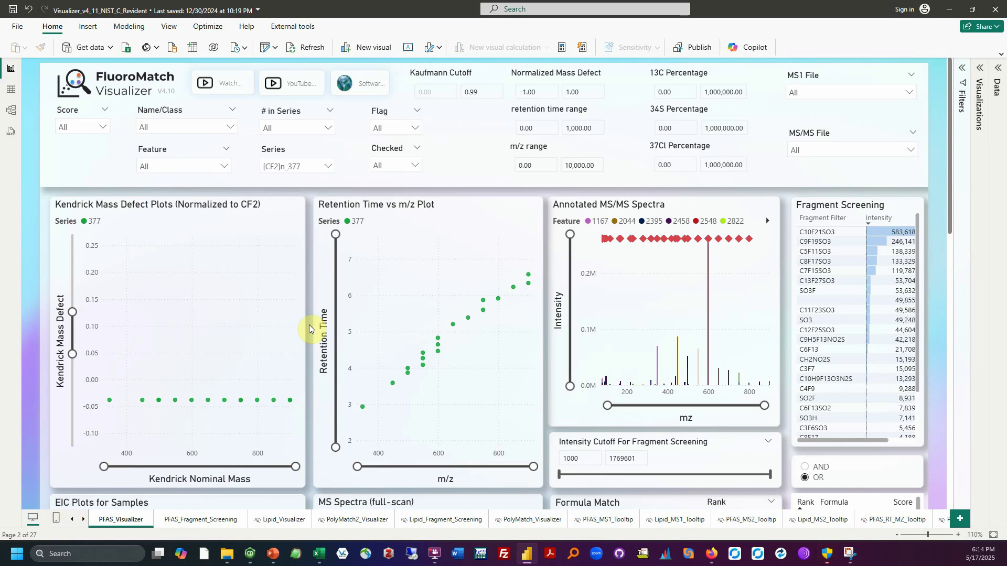
# Remove [CF2]n_377 from the Series filter and look over the plots for all series.
pyautogui.click(311, 171)
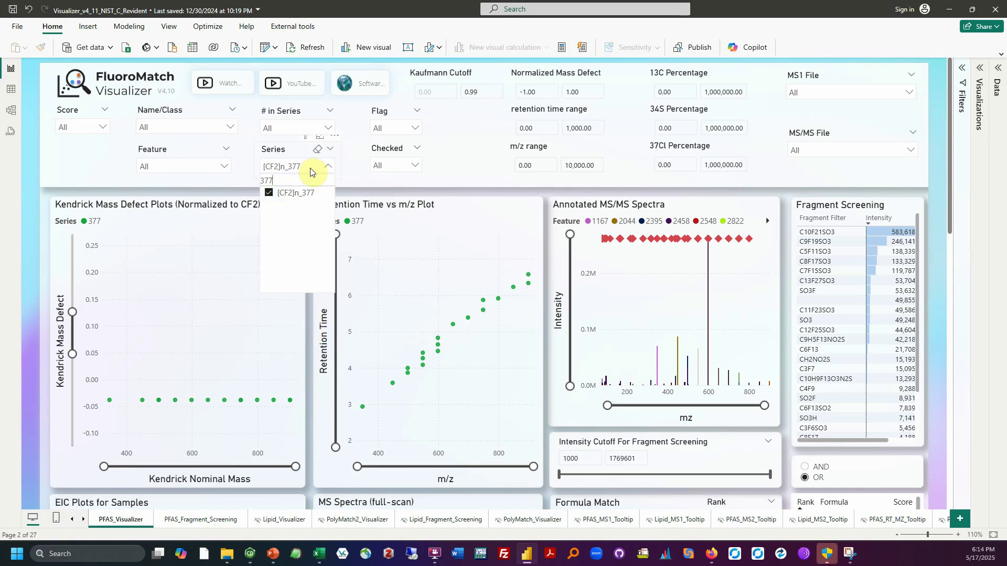
pyautogui.click(269, 193)
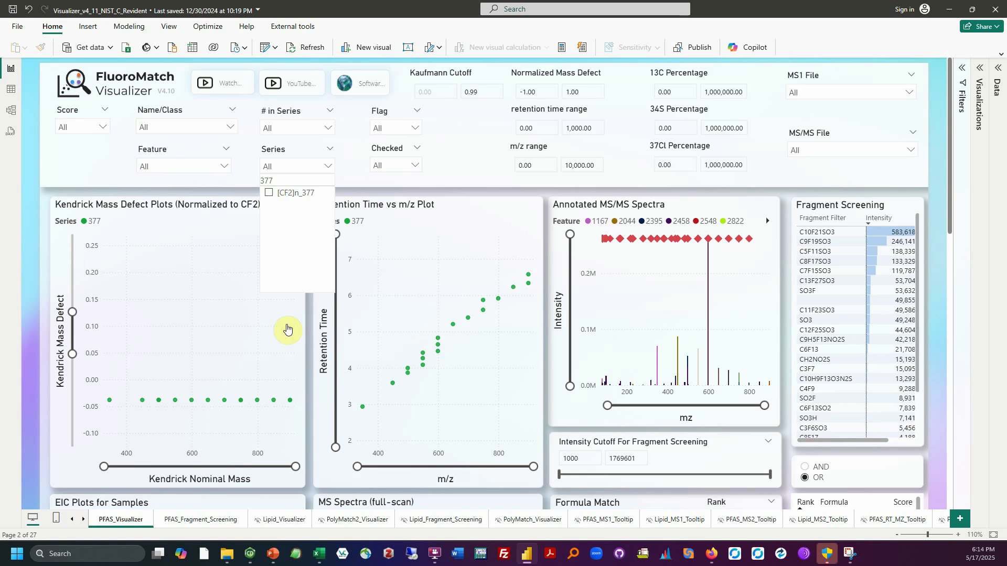
pyautogui.click(310, 336)
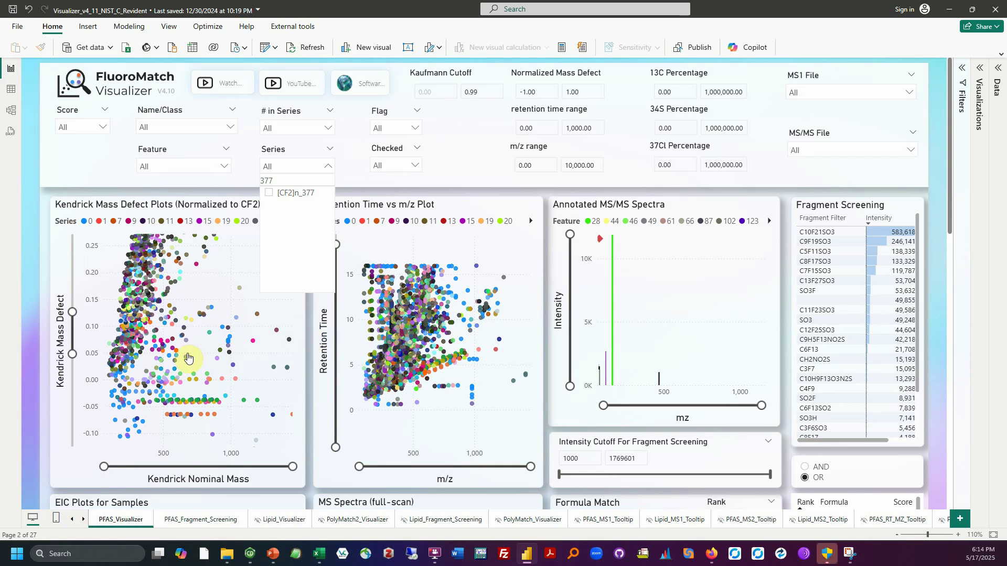
pyautogui.click(201, 283)
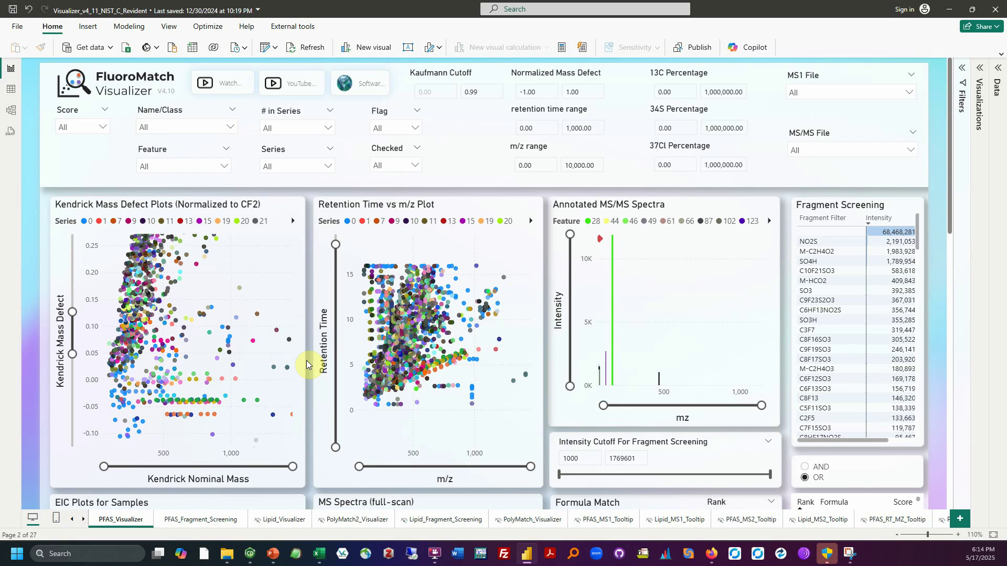
pyautogui.scroll(-1, 307, 362)
pyautogui.scroll(-2, 308, 365)
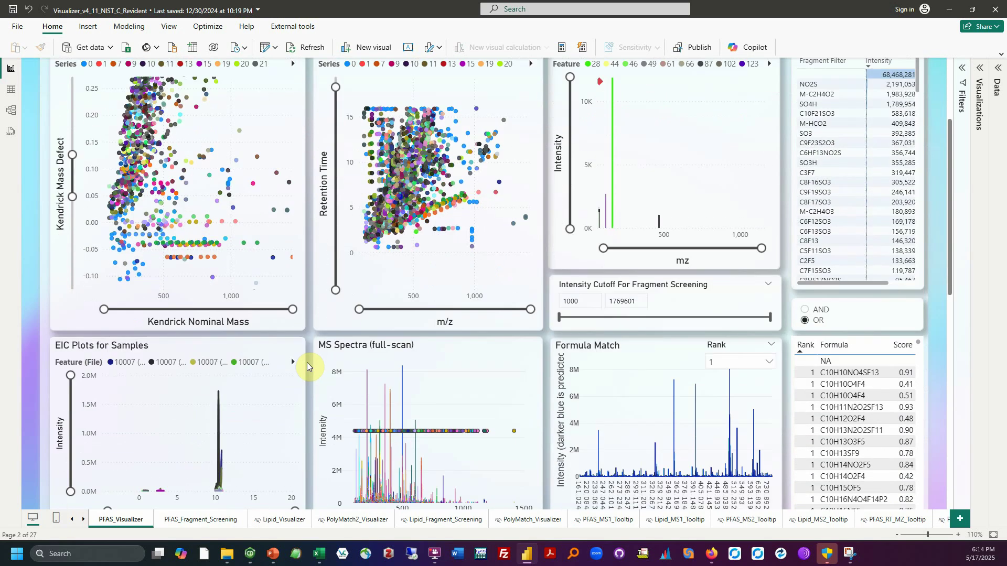
pyautogui.scroll(4, 307, 365)
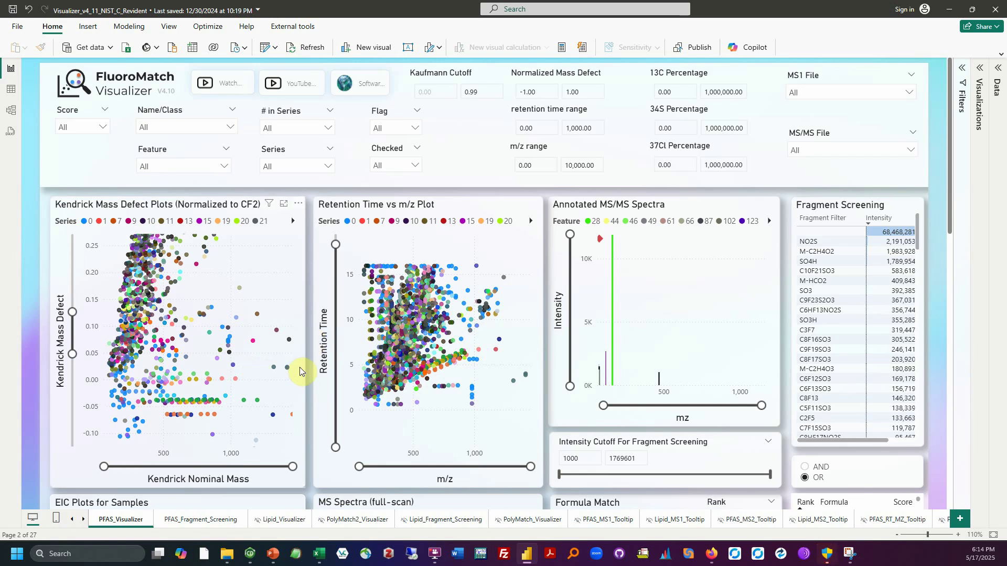
pyautogui.scroll(-4, 307, 352)
pyautogui.scroll(2, 307, 354)
pyautogui.scroll(2, 309, 357)
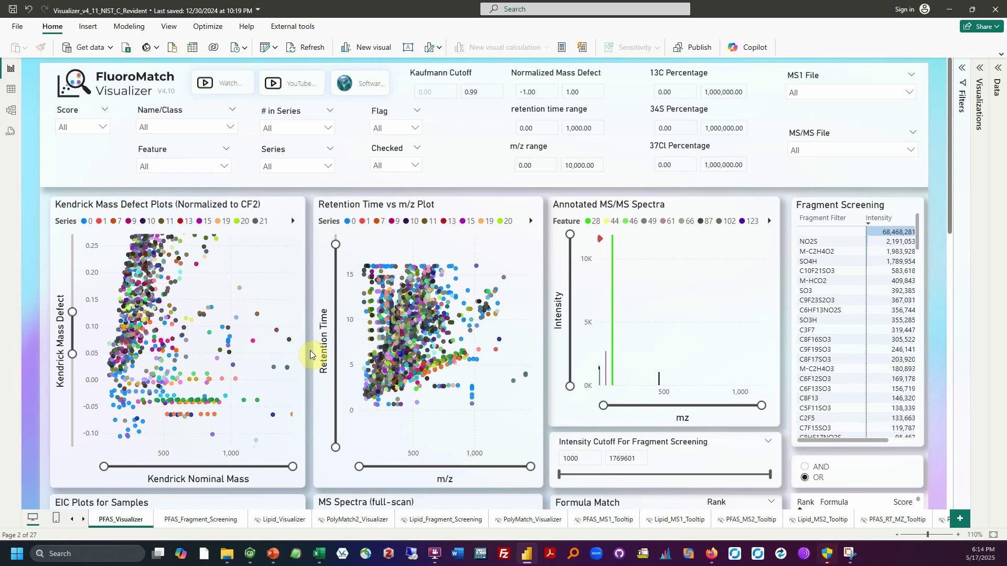
# Review the Flag filter's options and set the Checked filter to 0 and blank to show only unchecked features.
pyautogui.click(391, 128)
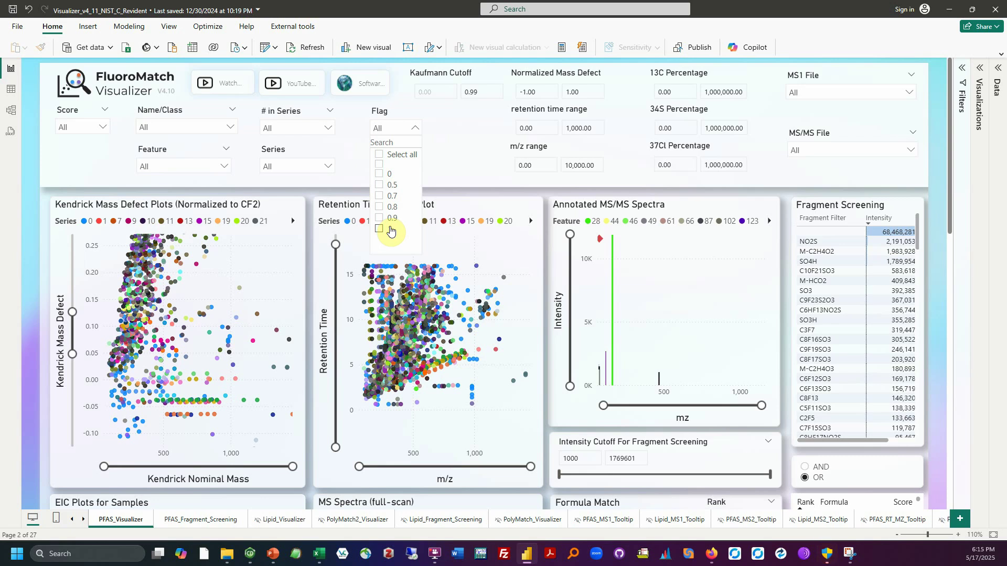
pyautogui.click(441, 192)
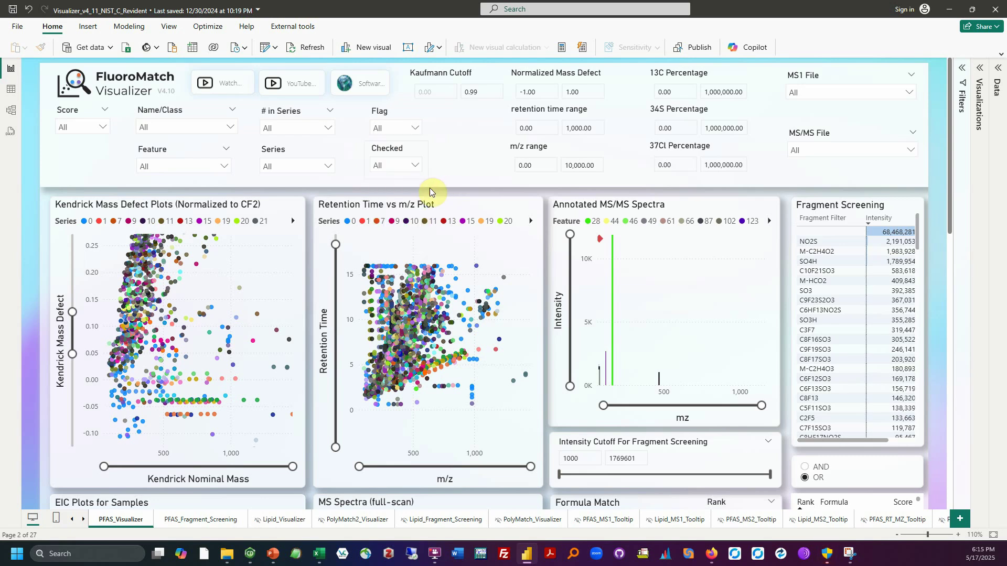
pyautogui.click(404, 165)
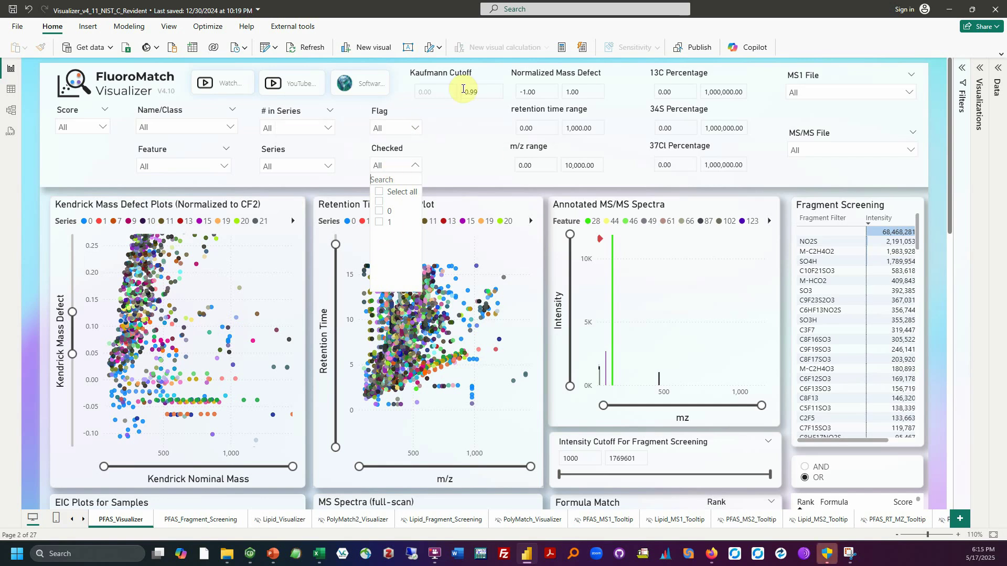
pyautogui.click(380, 211)
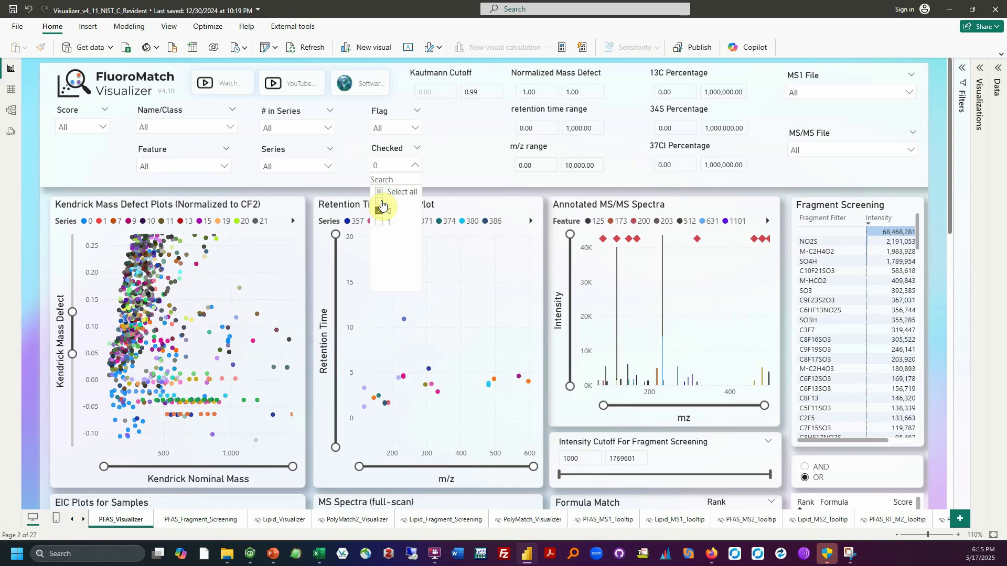
pyautogui.click(387, 202)
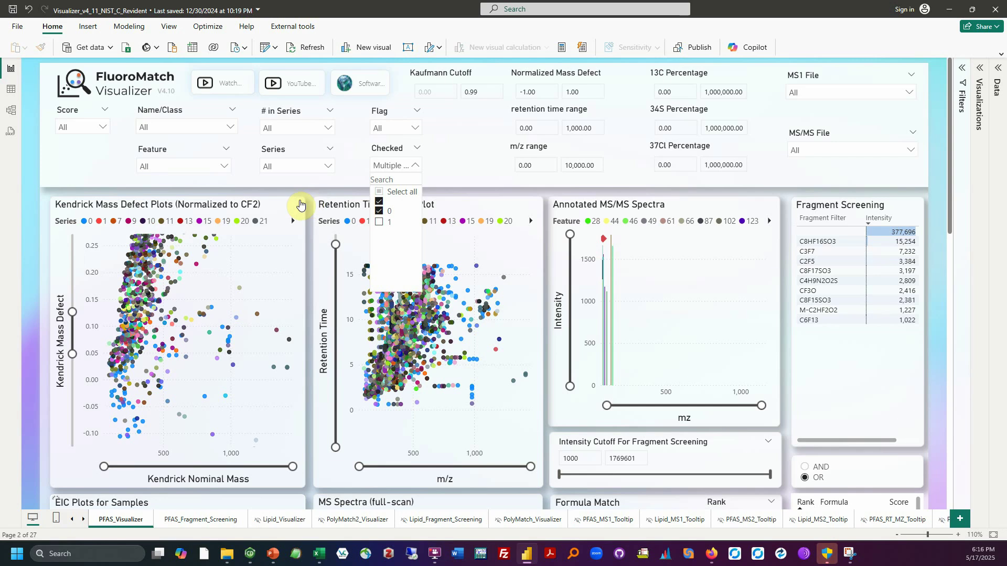
pyautogui.click(300, 201)
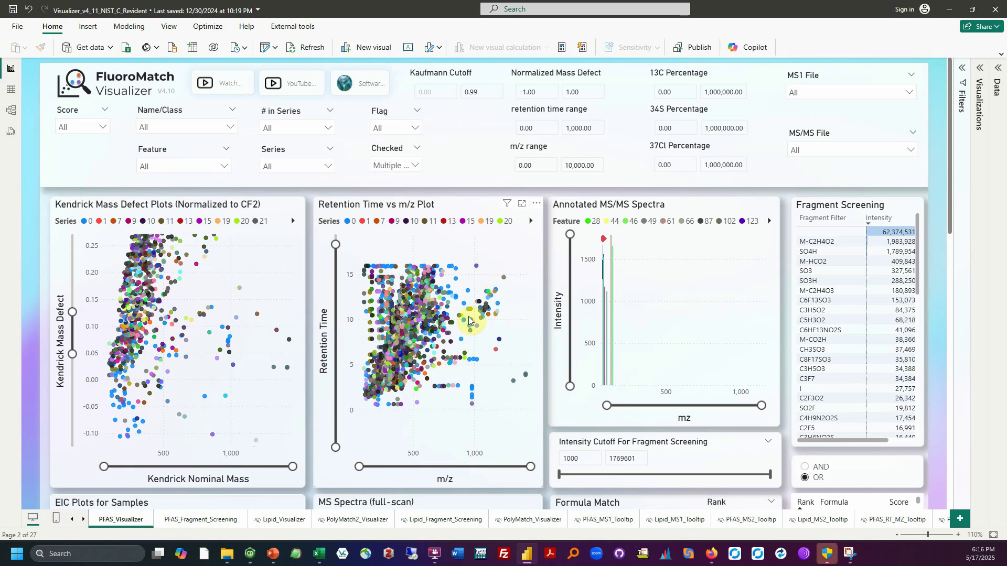
# Search the Series filter for 377 among the unchecked features.
pyautogui.click(320, 170)
pyautogui.write('377')
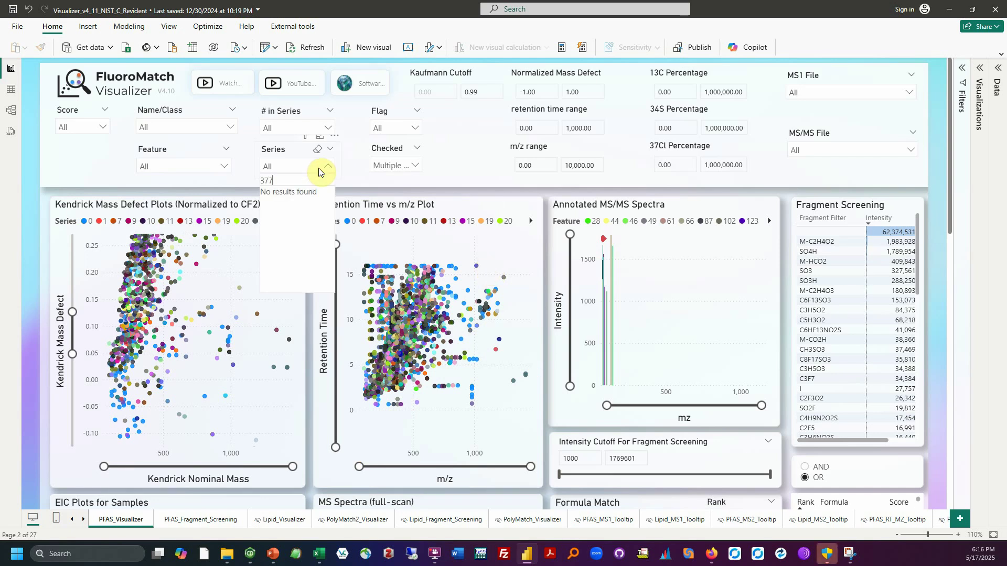
# Filter # in Series to 10 and check the remaining feature's EIC, full-scan spectrum and Annotated Feature Table entry.
pyautogui.click(297, 131)
pyautogui.click(297, 129)
pyautogui.scroll(-2, 300, 180)
pyautogui.scroll(2, 294, 204)
pyautogui.scroll(-1, 293, 208)
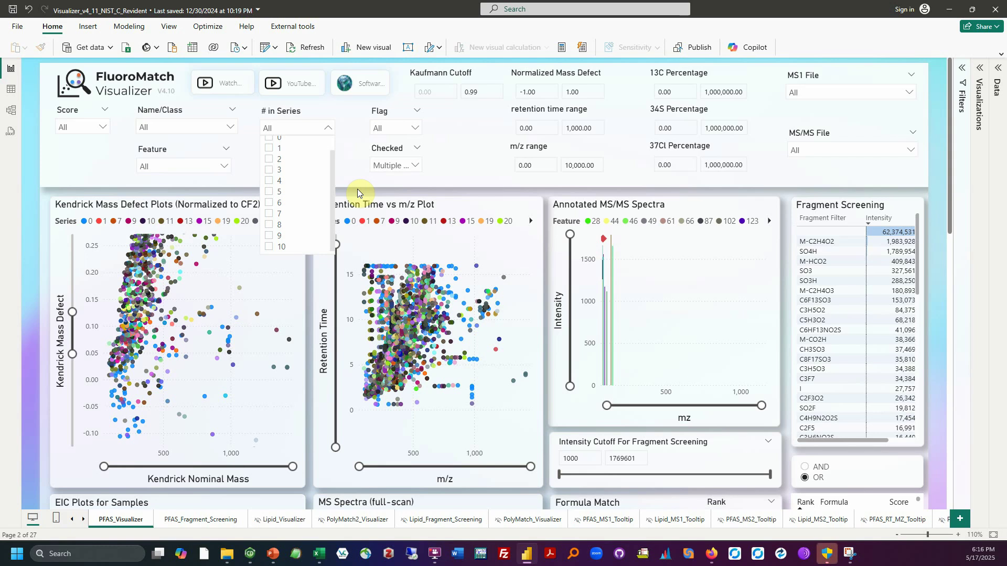
pyautogui.click(269, 248)
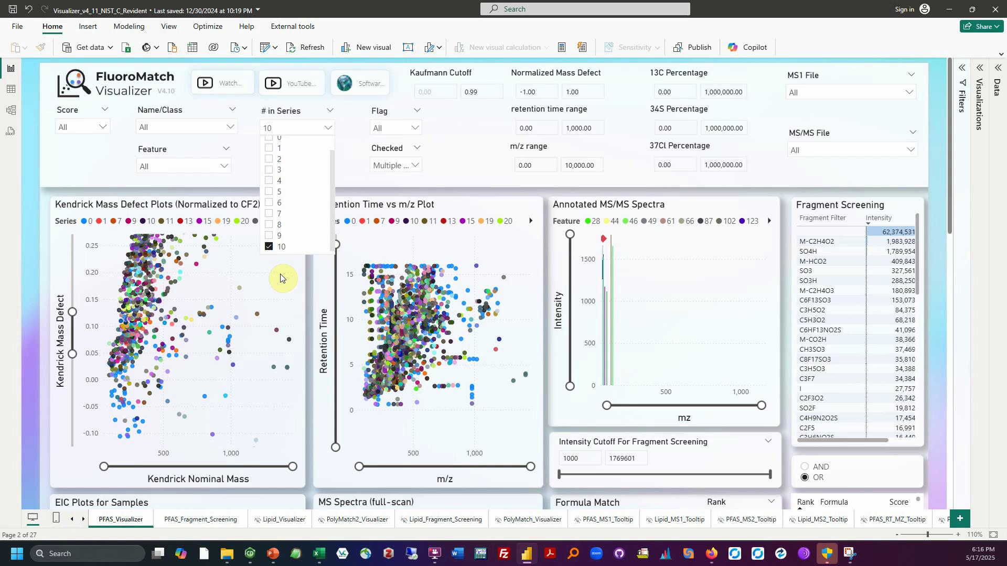
pyautogui.click(307, 306)
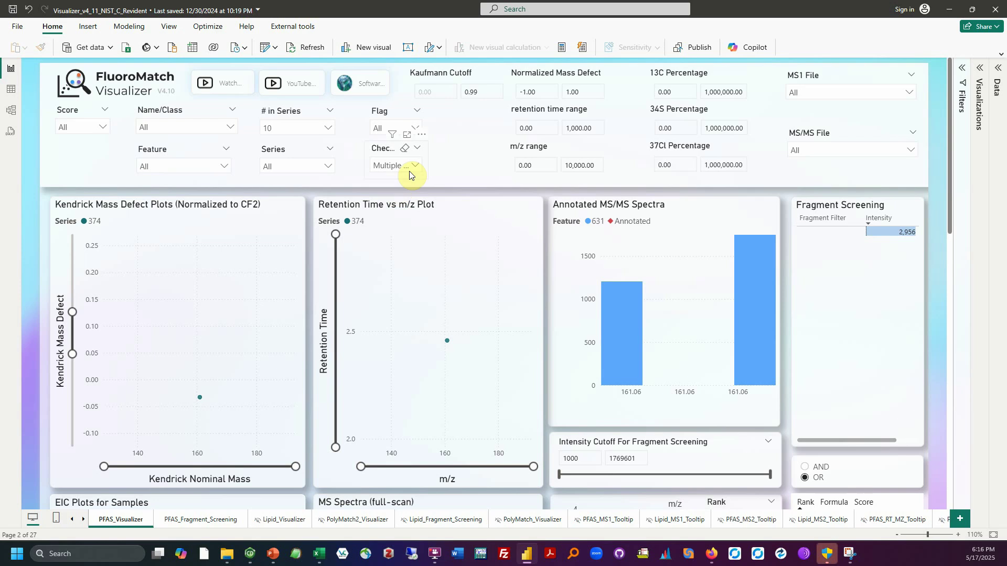
pyautogui.scroll(-5, 309, 281)
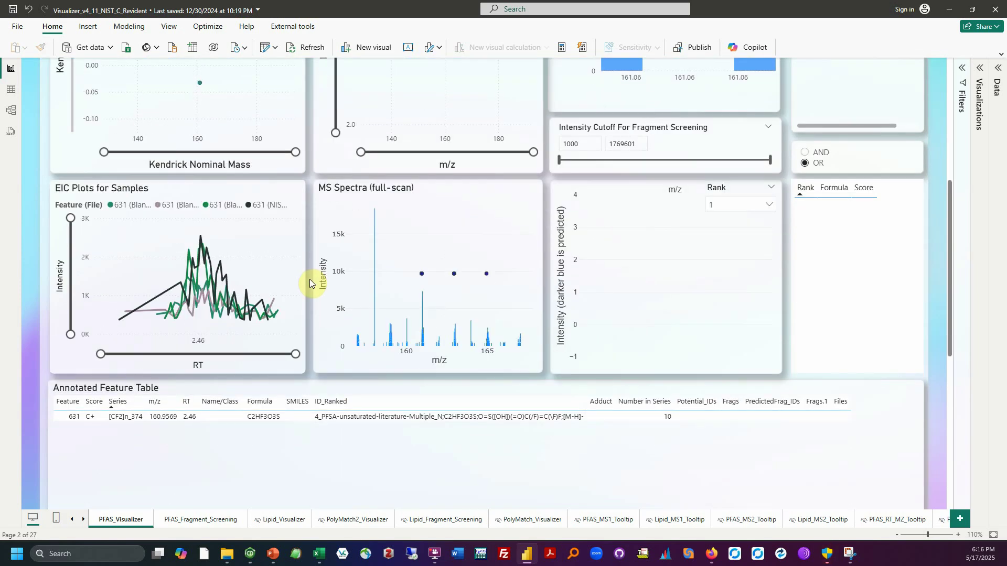
pyautogui.scroll(5, 309, 279)
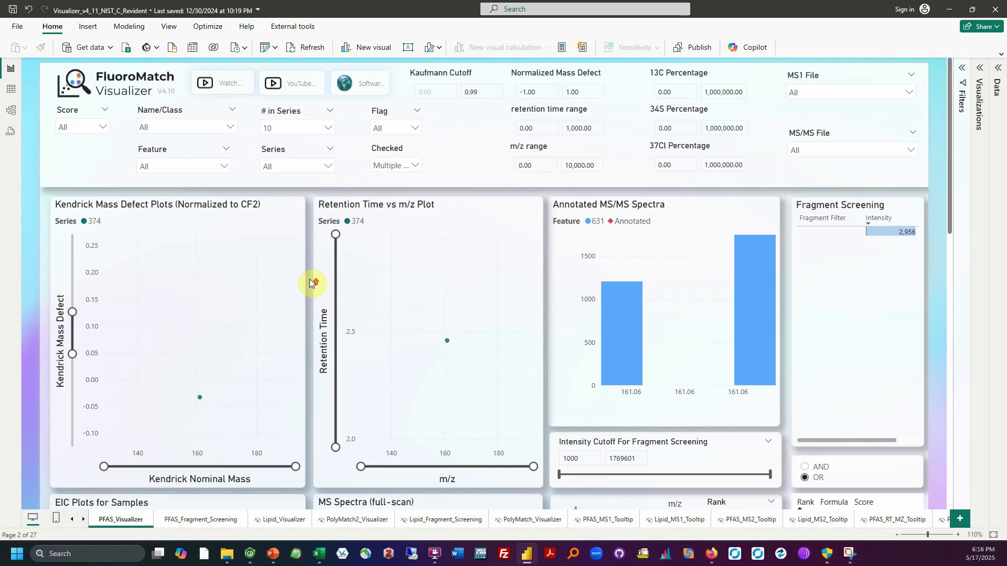
# Add value 1 to the Checked filter to view the checked series members, and exclude it again.
pyautogui.click(387, 165)
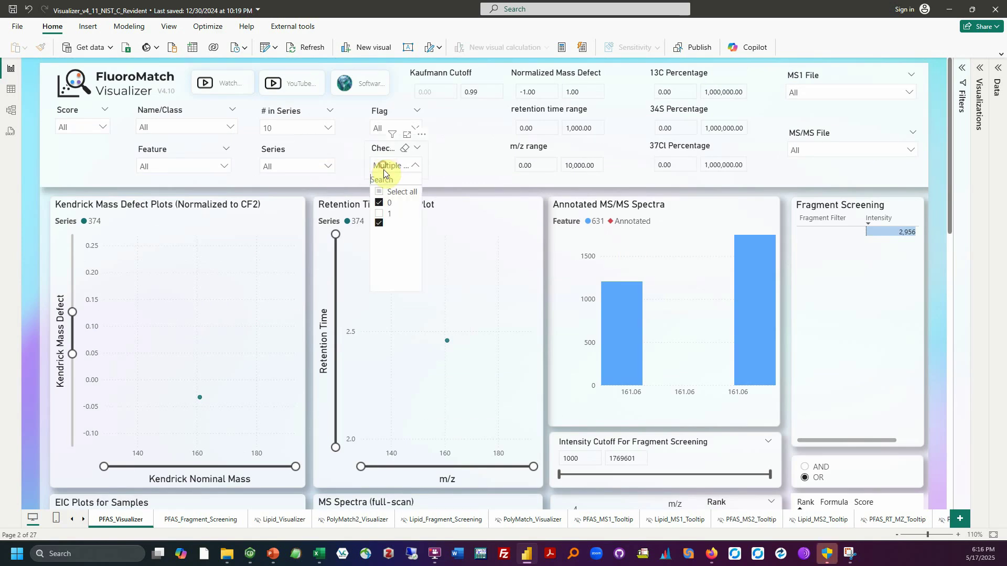
pyautogui.click(380, 216)
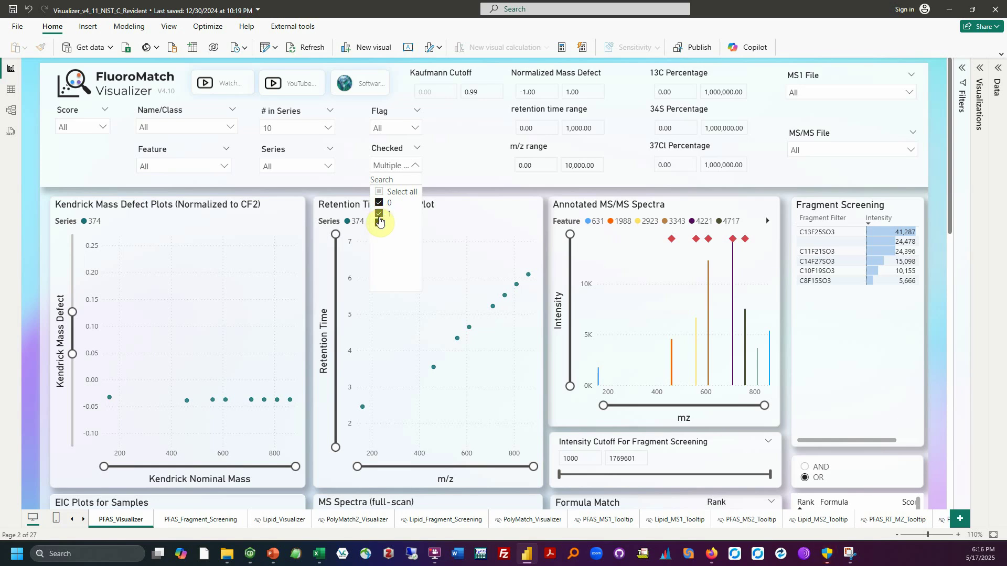
pyautogui.click(380, 217)
# Filter # in Series to 9 only and lower the bottom limit of the Kendrick Mass Defect axis range.
pyautogui.click(324, 127)
pyautogui.scroll(-1, 287, 180)
pyautogui.scroll(-1, 274, 219)
pyautogui.click(269, 236)
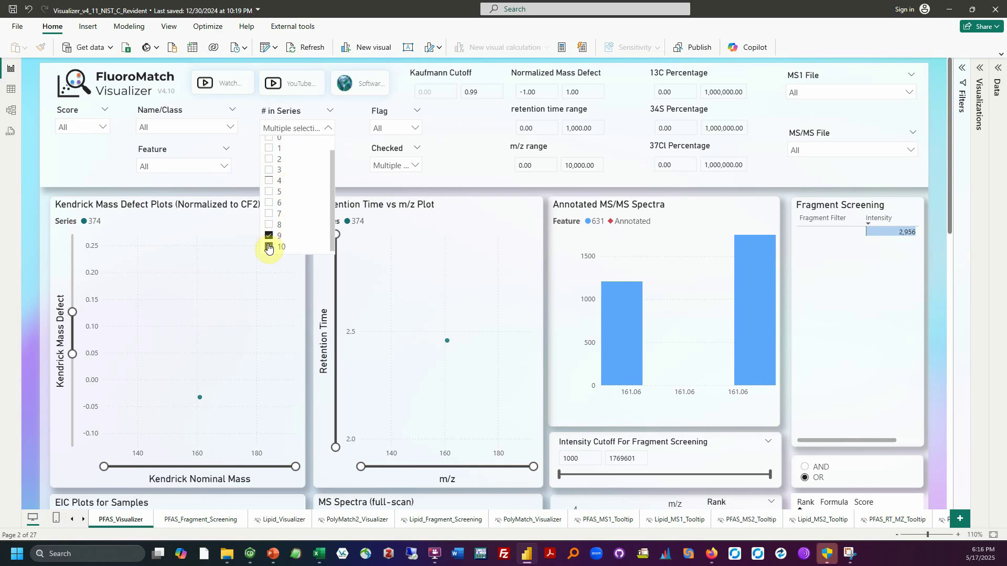
pyautogui.click(275, 253)
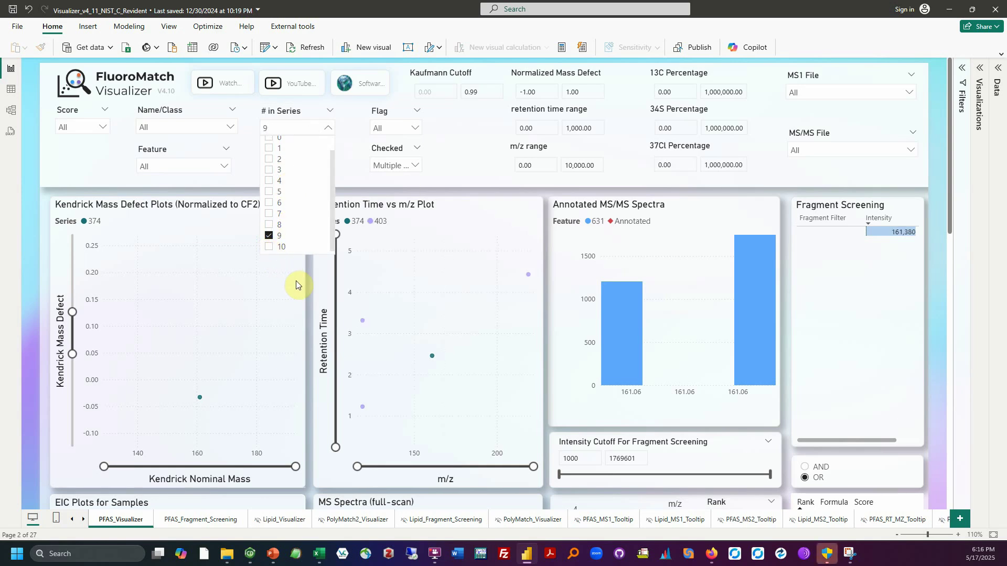
pyautogui.click(312, 313)
pyautogui.click(290, 312)
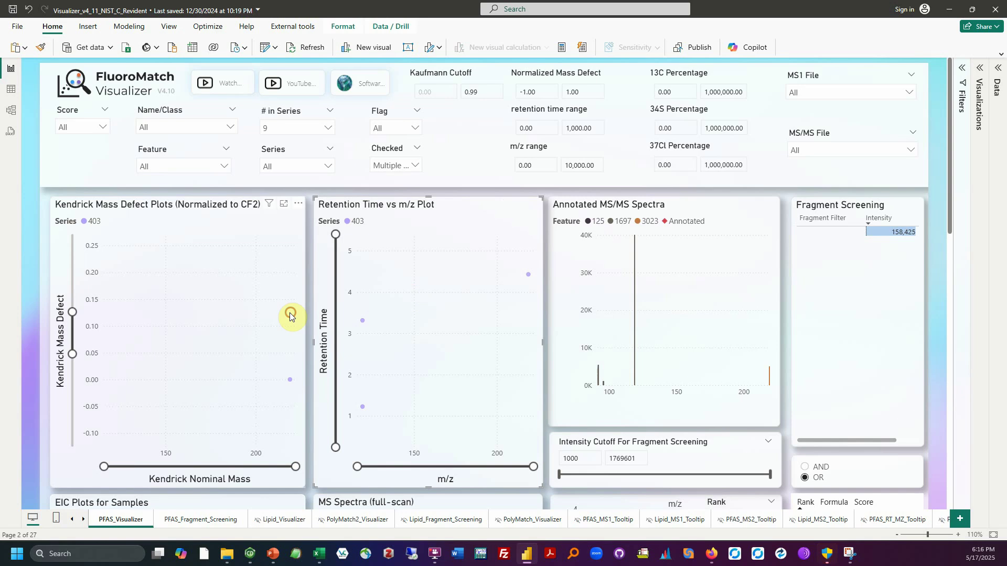
pyautogui.moveTo(72, 354); pyautogui.dragTo(65, 369)
# Filter # in Series to 8 and to 7 in turn to view their unchecked features in the plots.
pyautogui.click(307, 128)
pyautogui.click(274, 234)
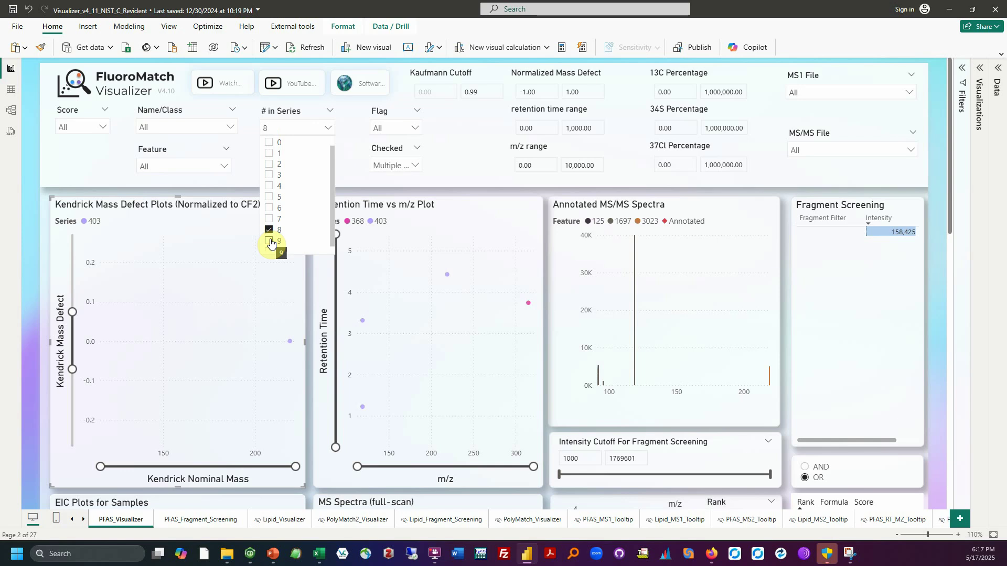
pyautogui.keyDown('ctrl'); pyautogui.click(270, 220); pyautogui.keyUp('ctrl')
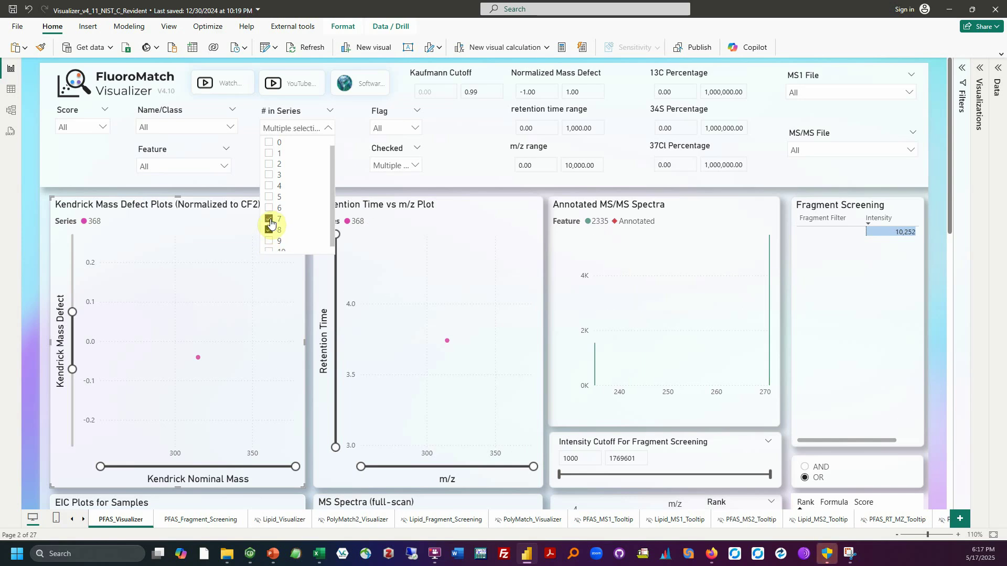
pyautogui.click(270, 222)
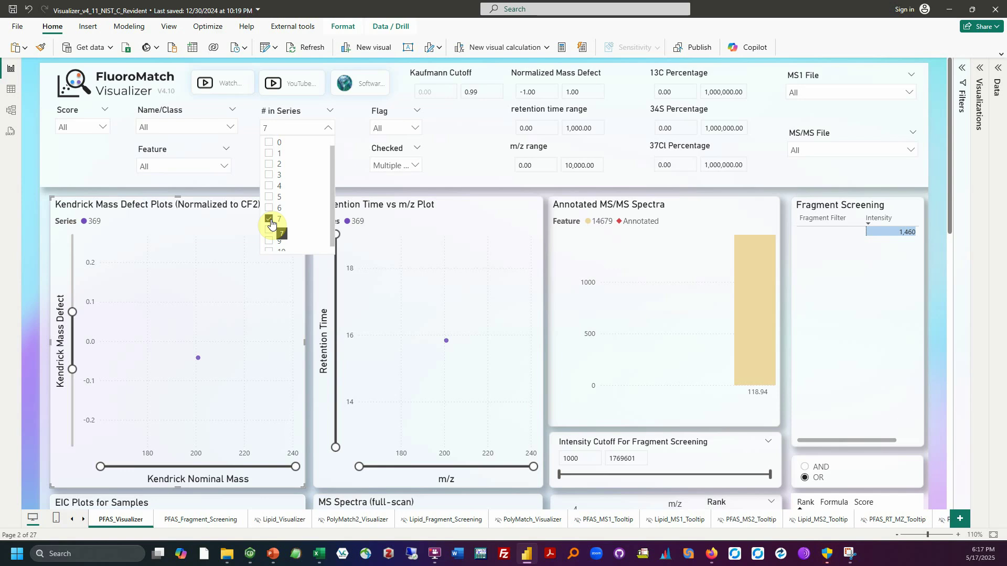
# Look at the unchecked features with # in Series 6, and leave the filter on 5 only.
pyautogui.keyDown('ctrl'); pyautogui.click(270, 209); pyautogui.keyUp('ctrl')
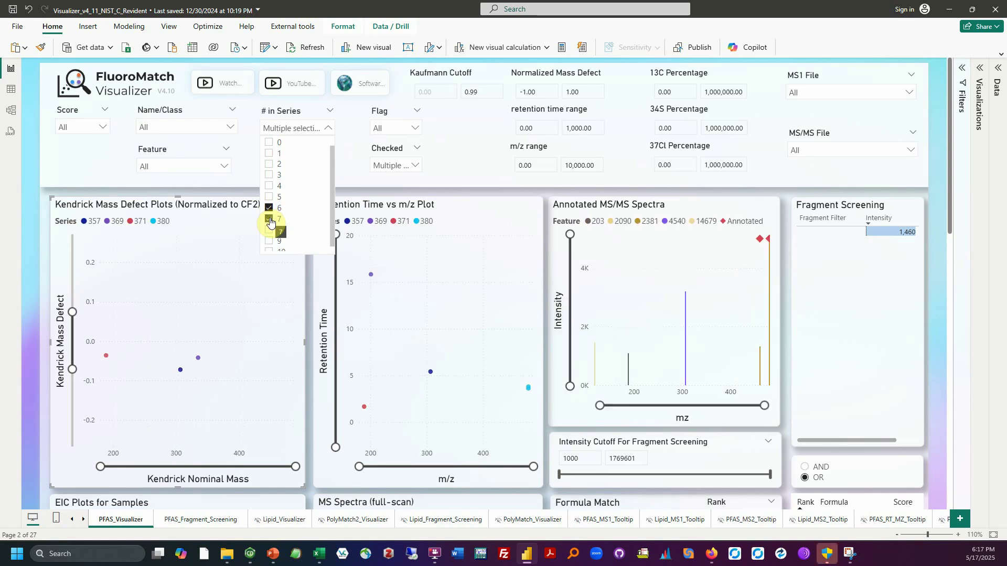
pyautogui.click(270, 209)
pyautogui.keyDown('ctrl'); pyautogui.click(270, 198); pyautogui.keyUp('ctrl')
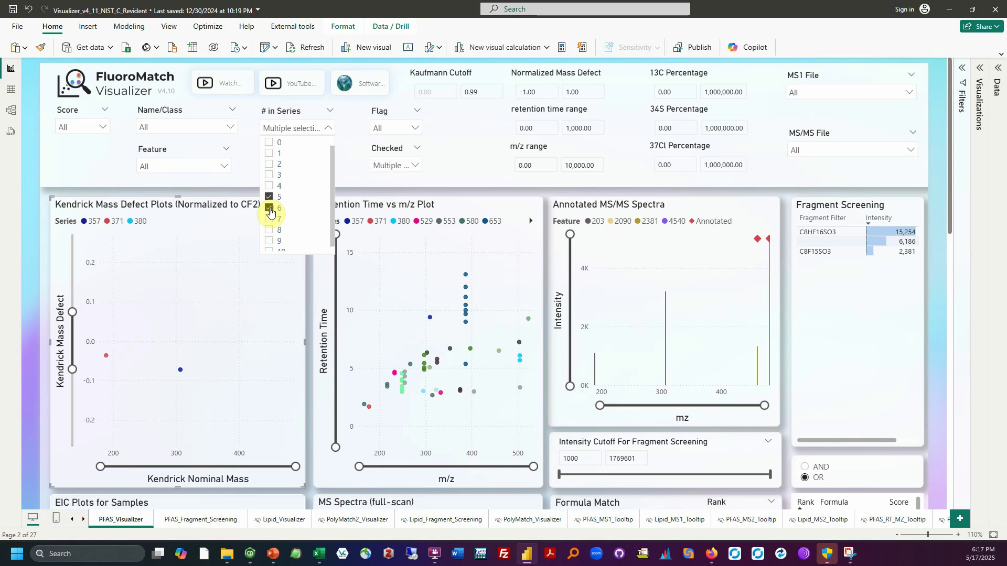
pyautogui.keyDown('ctrl'); pyautogui.click(270, 210); pyautogui.keyUp('ctrl')
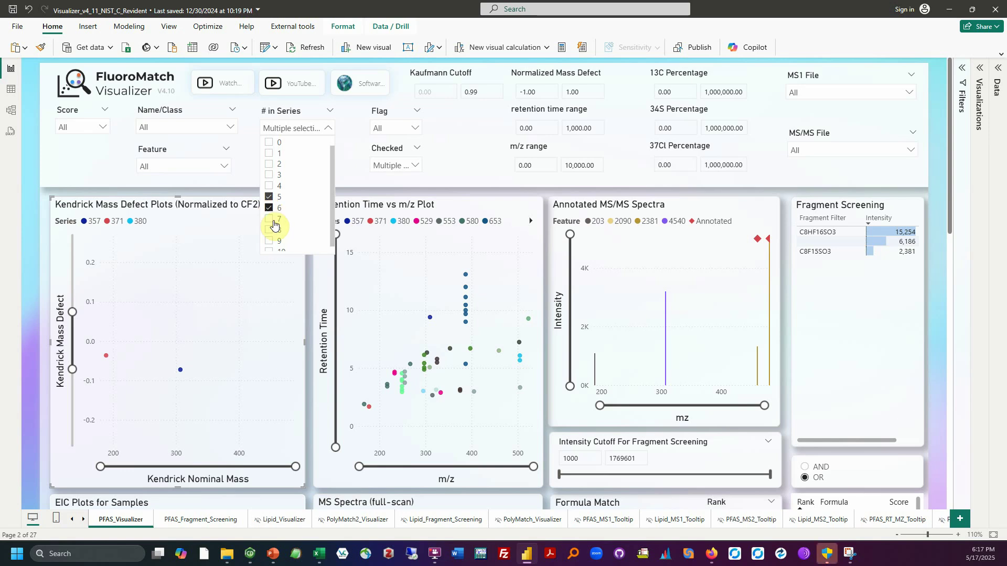
pyautogui.click(307, 297)
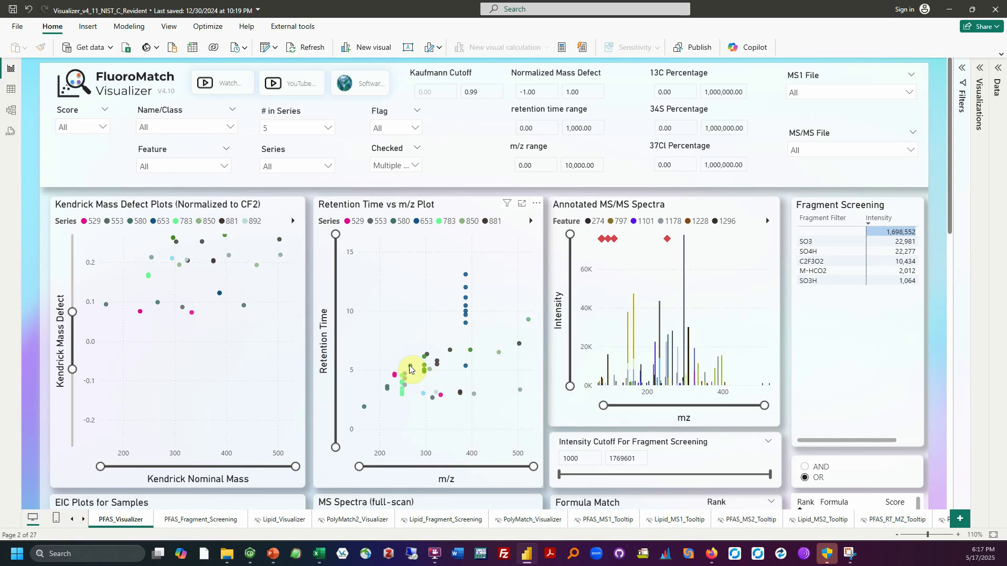
# Search the Series filter for 580 and restrict the plots to series [CF2]n_580.
pyautogui.moveTo(388, 389)
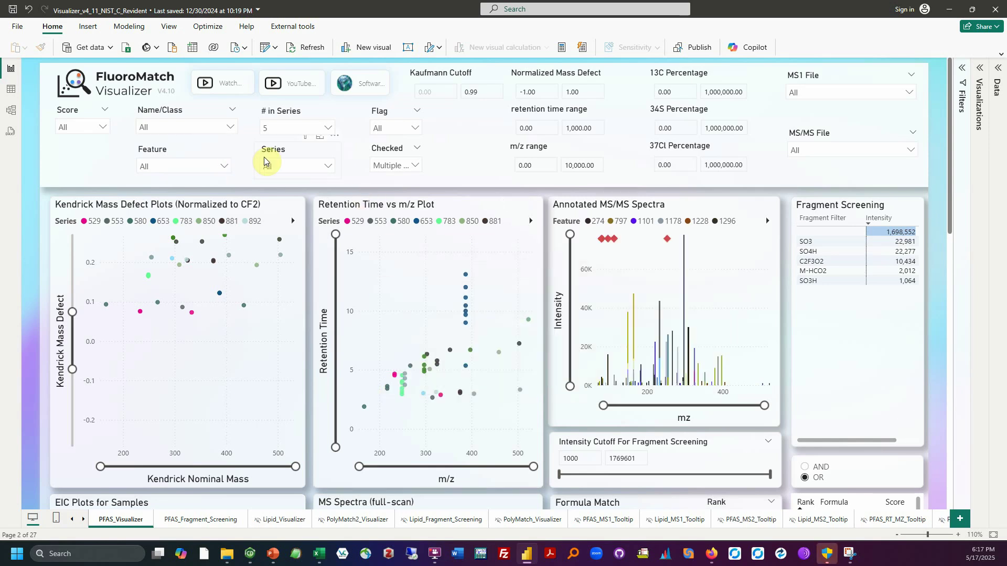
pyautogui.click(314, 167)
pyautogui.click(295, 181)
pyautogui.write('377')
pyautogui.moveTo(281, 184); pyautogui.dragTo(209, 184)
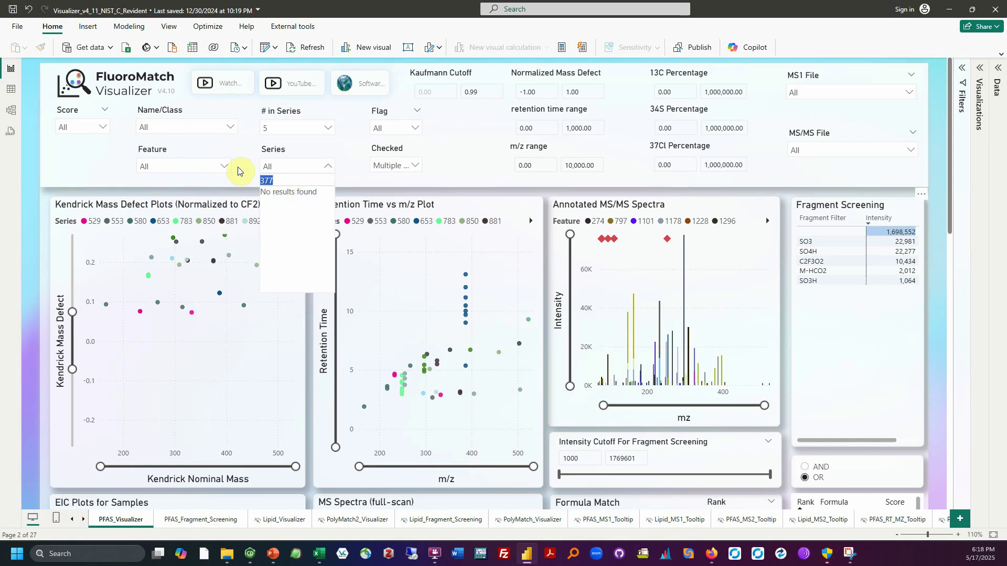
pyautogui.write('580')
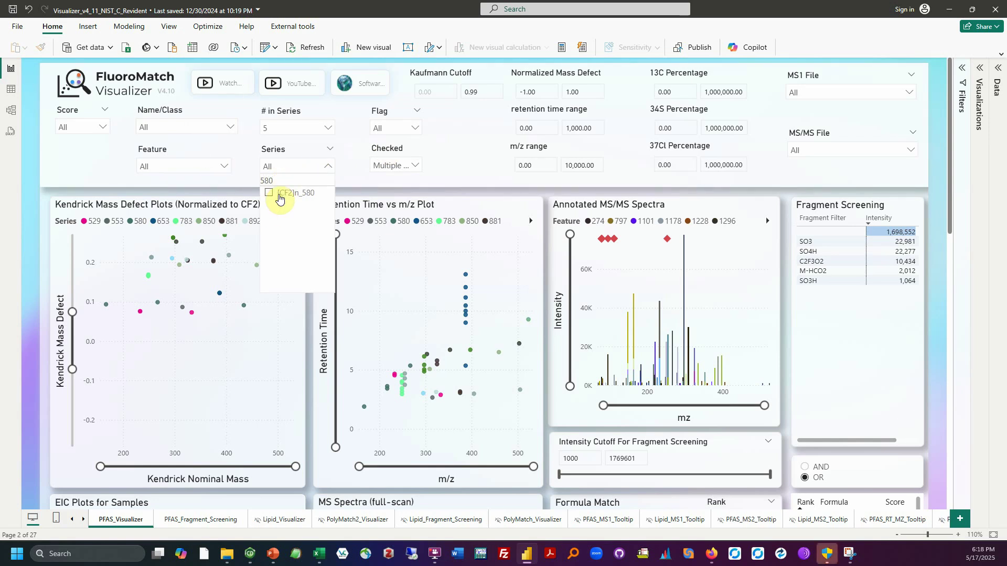
pyautogui.click(279, 197)
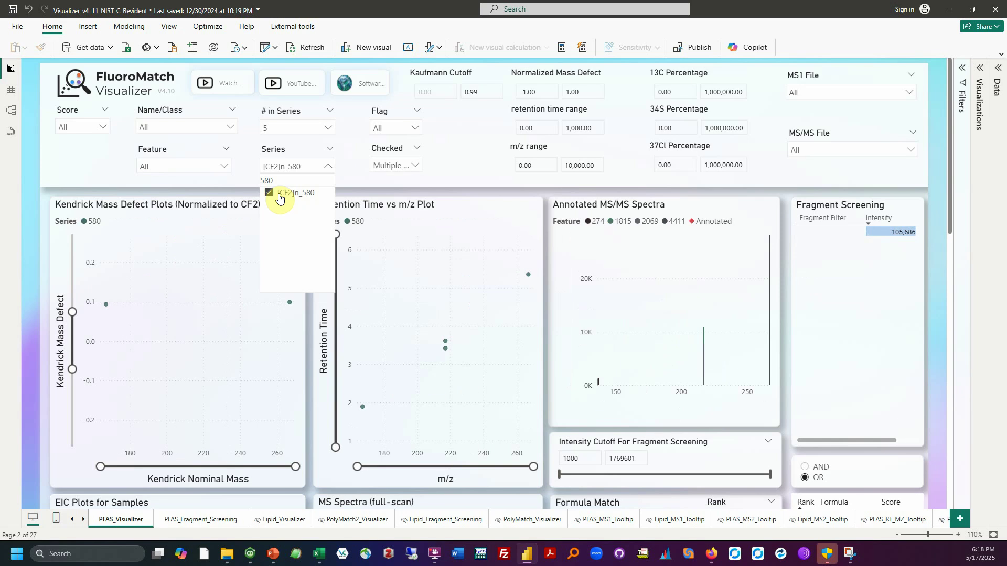
pyautogui.click(443, 301)
pyautogui.click(262, 351)
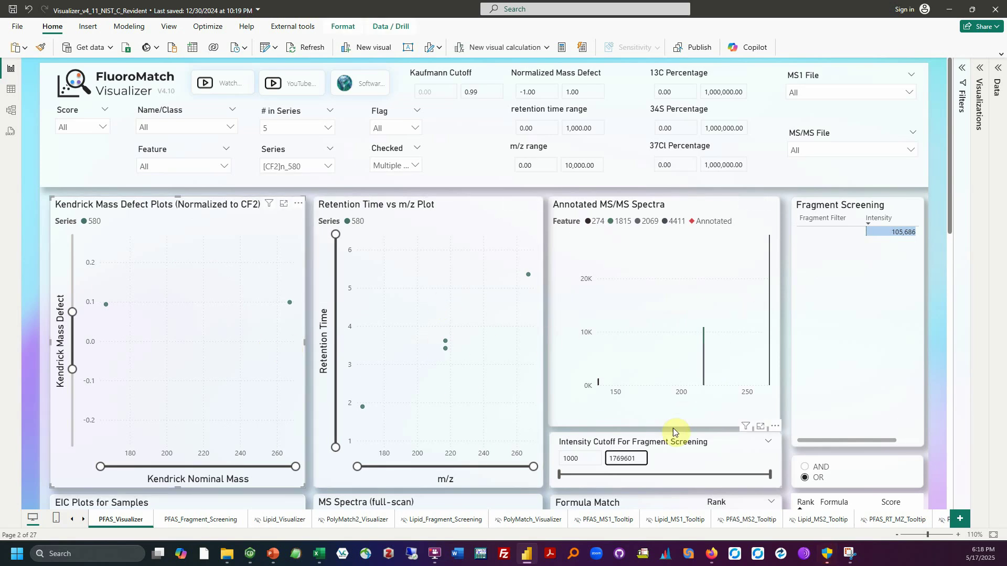
# Set the lower Intensity Cutoff For Fragment Screening to 0.
pyautogui.moveTo(559, 476); pyautogui.dragTo(535, 475)
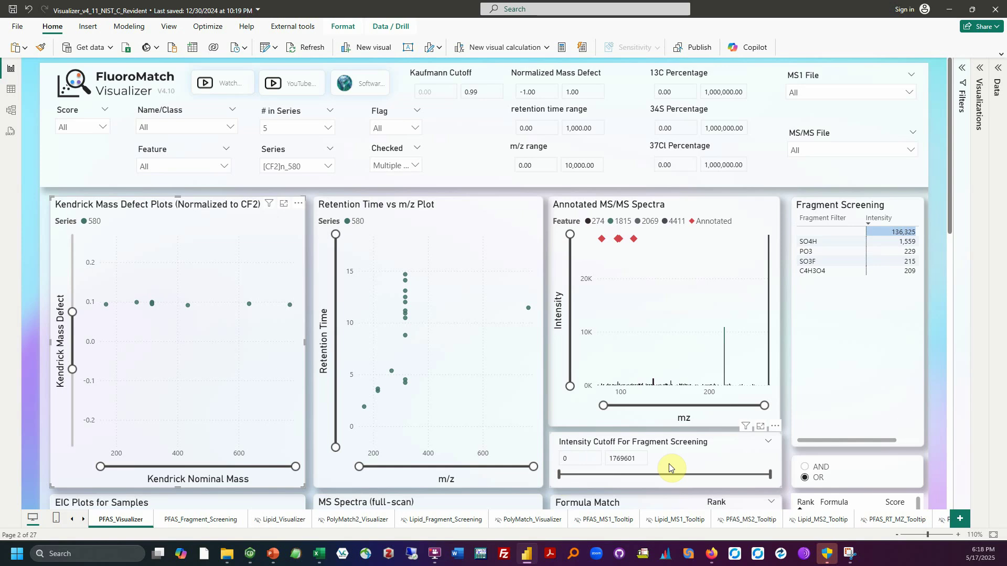
pyautogui.click(572, 461)
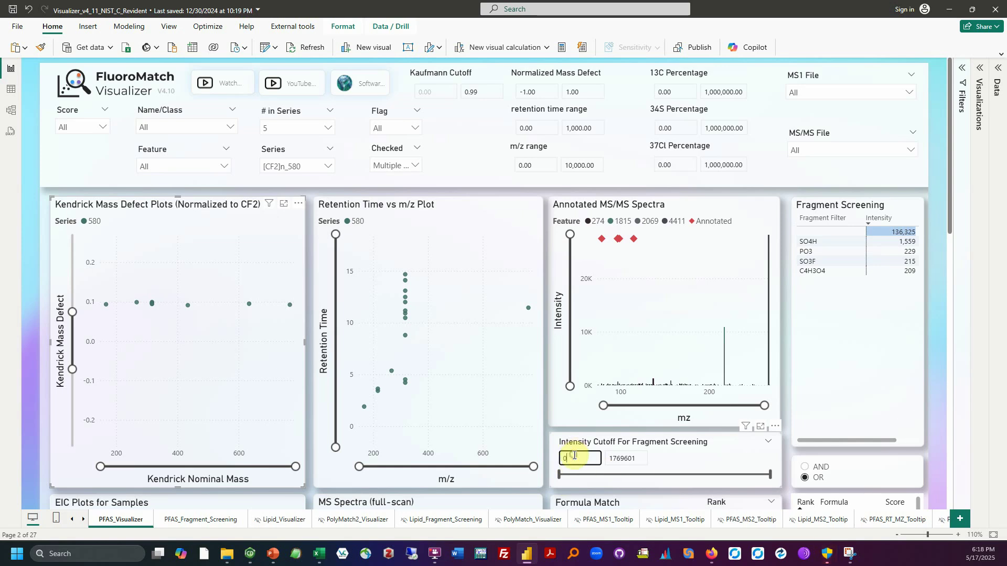
pyautogui.click(580, 458)
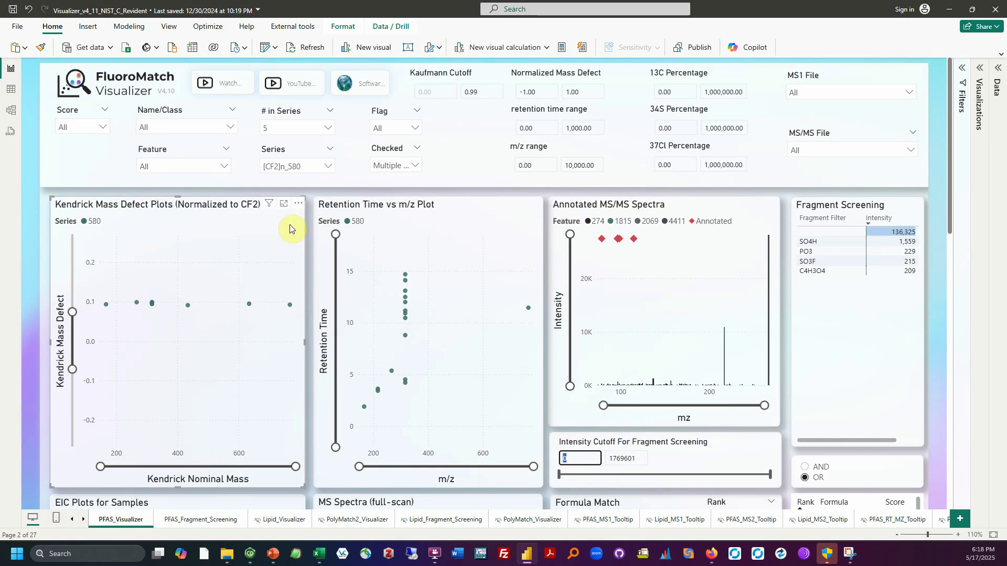
# Select the group of four [CF2]n_580 features below about m/z 300 in the Retention Time vs m/z Plot.
pyautogui.click(442, 377)
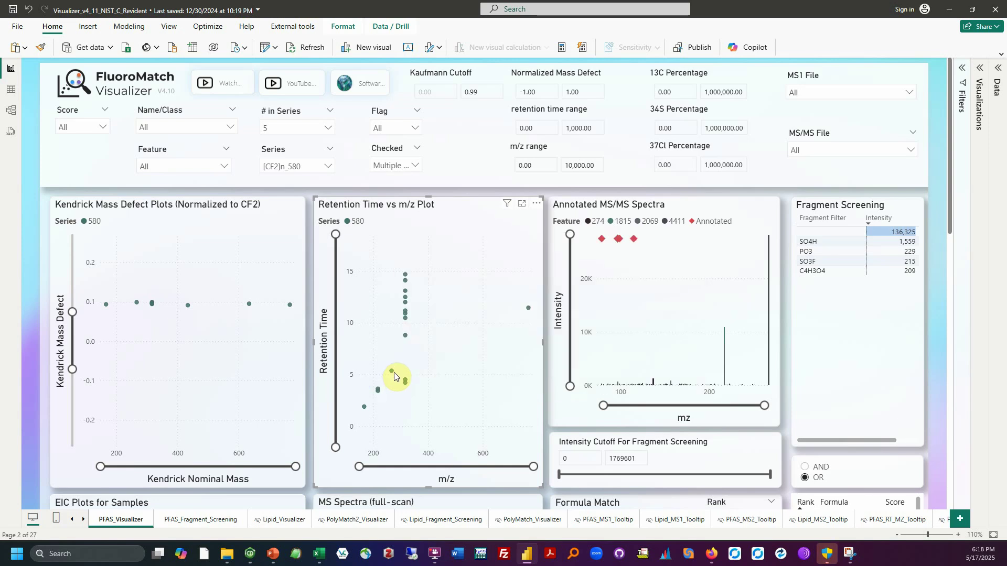
pyautogui.moveTo(392, 373)
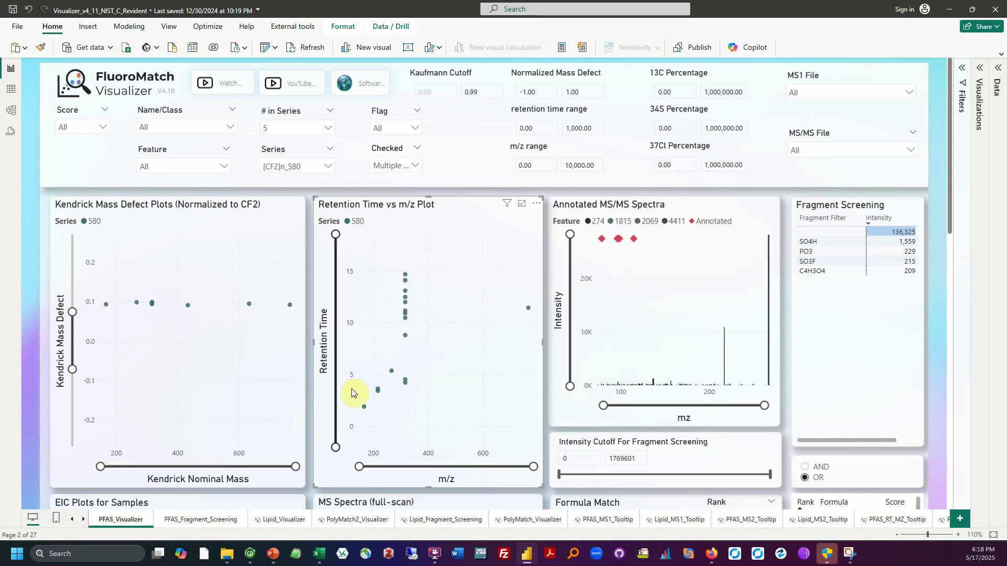
pyautogui.moveTo(359, 356); pyautogui.dragTo(397, 439)
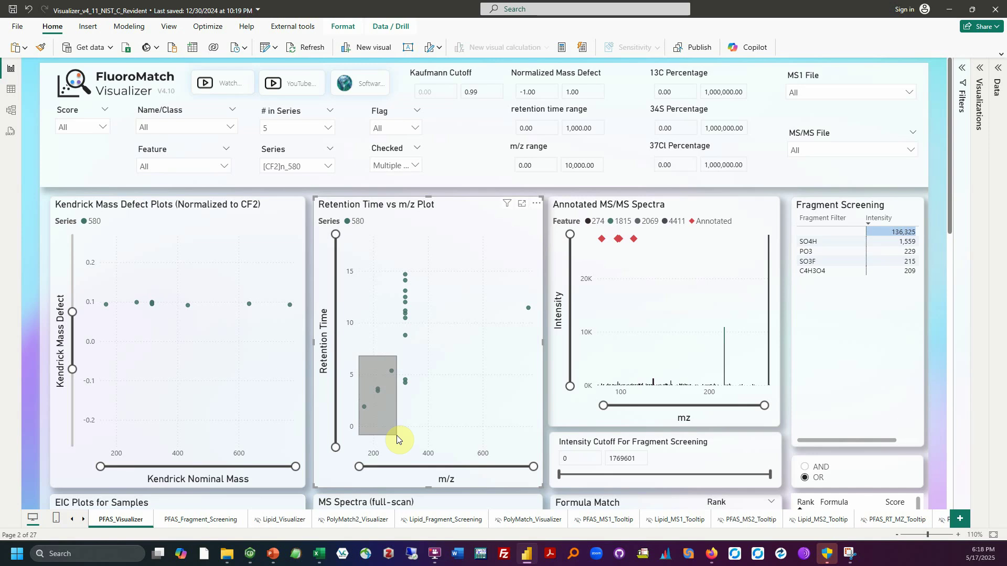
pyautogui.moveTo(397, 440); pyautogui.dragTo(398, 440)
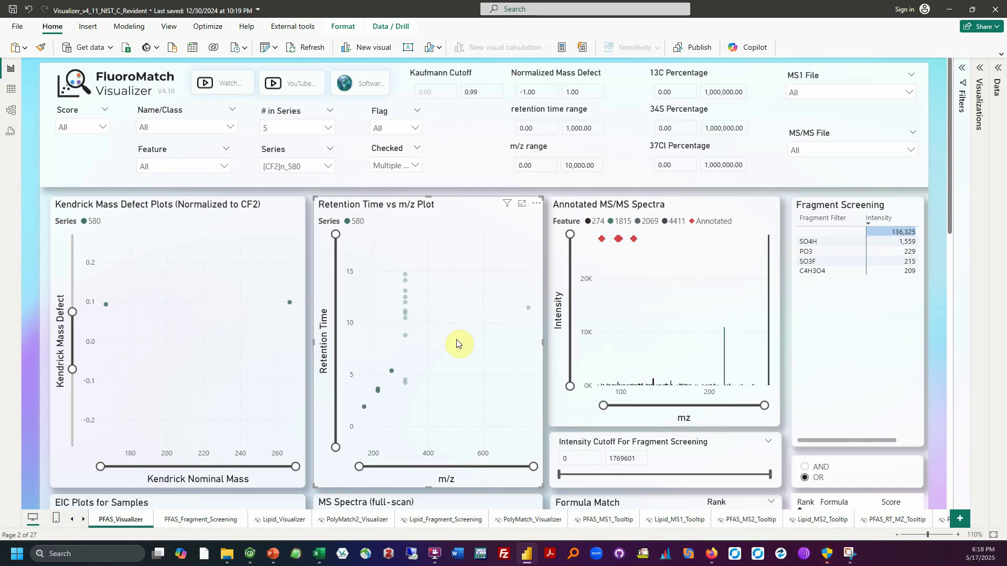
# Examine the selected features' EIC plots, full-scan spectra, formula matches, Annotated Feature Table entries and Fragment Screening list.
pyautogui.scroll(-2, 457, 343)
pyautogui.scroll(-3, 454, 343)
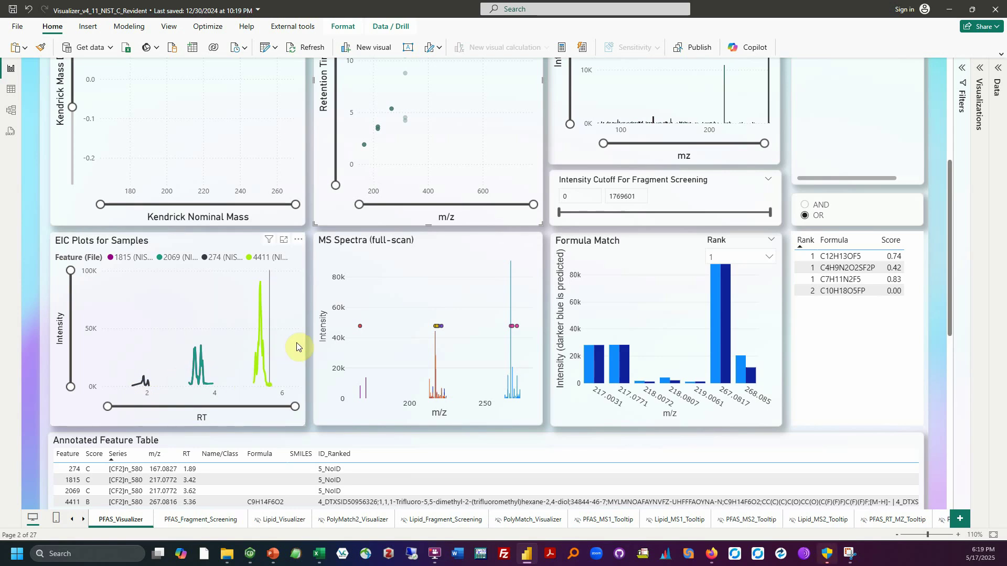
pyautogui.scroll(3, 498, 360)
pyautogui.scroll(3, 430, 321)
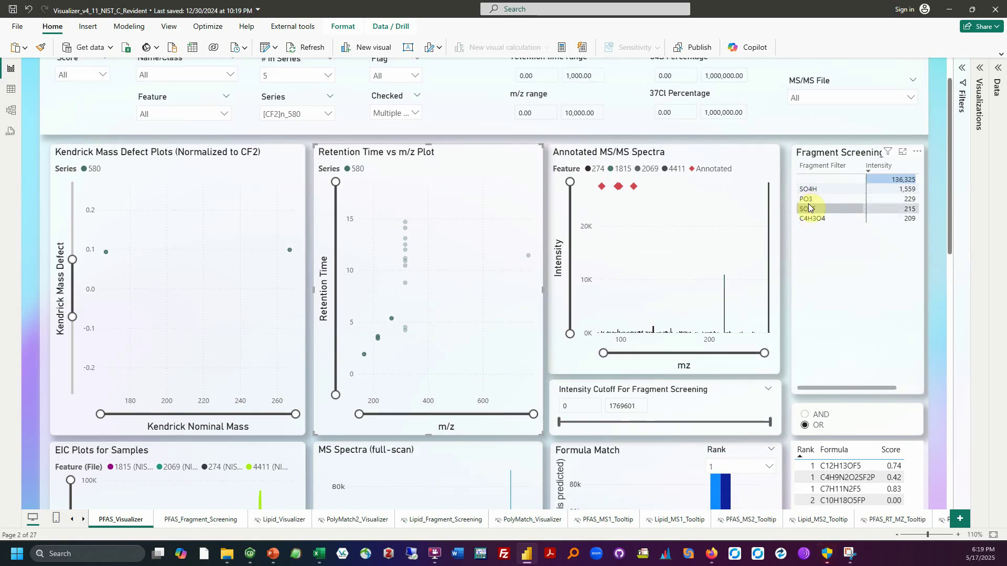
pyautogui.scroll(-2, 358, 362)
pyautogui.scroll(1, 366, 369)
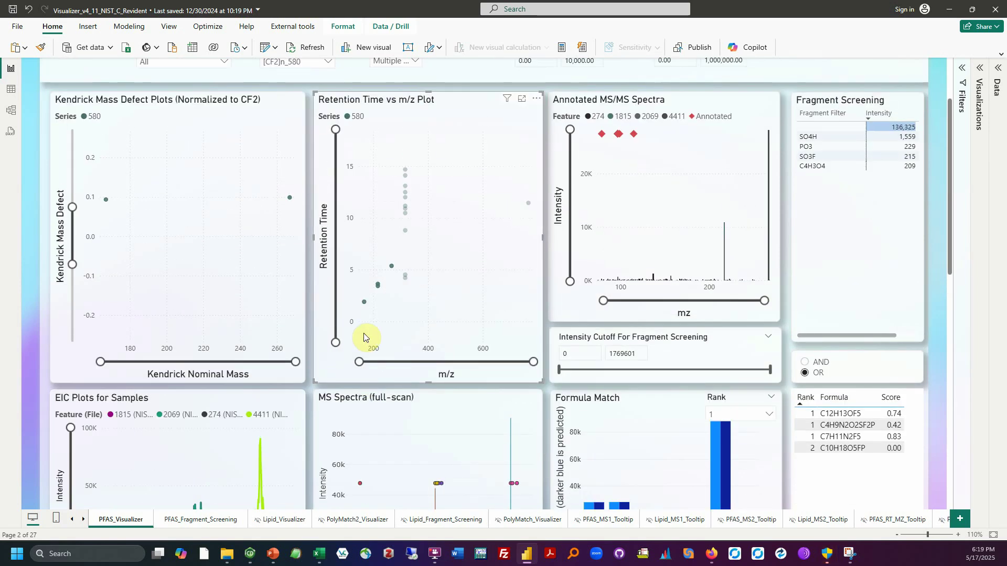
# Clear the group selection and select features 274, 1815, 2069 and 4411 individually to inspect their MS/MS spectra and screened fragments.
pyautogui.click(365, 300)
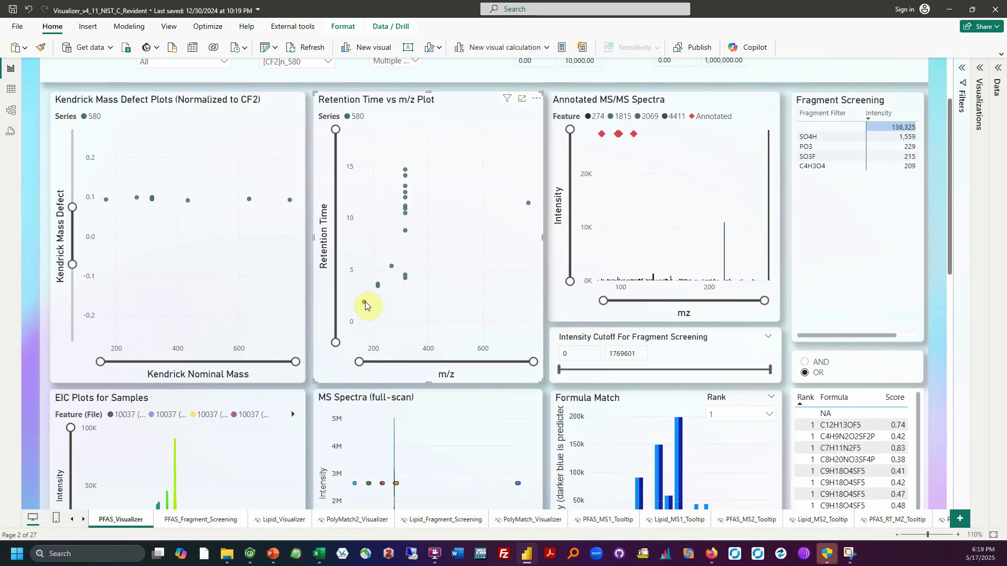
pyautogui.click(366, 304)
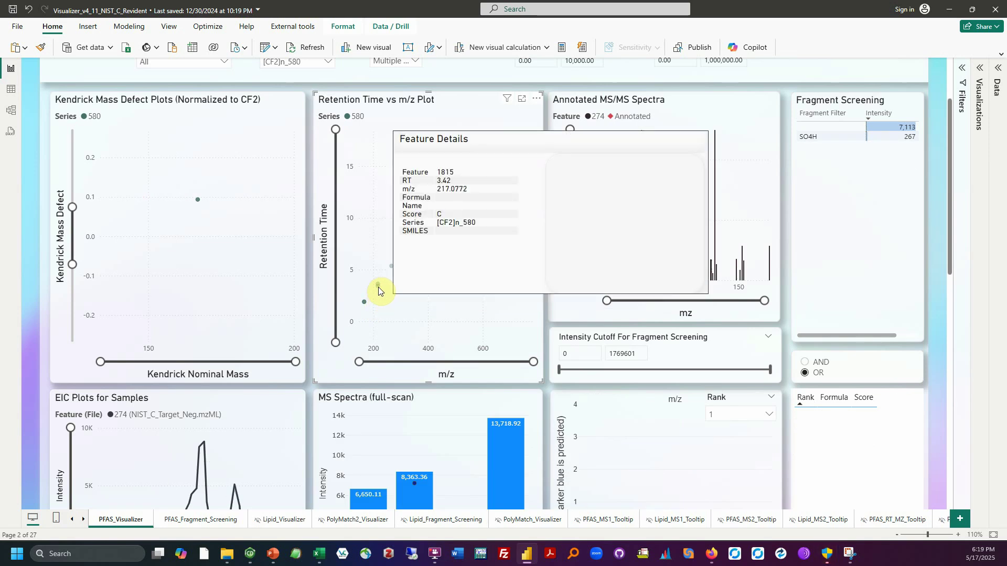
pyautogui.click(379, 287)
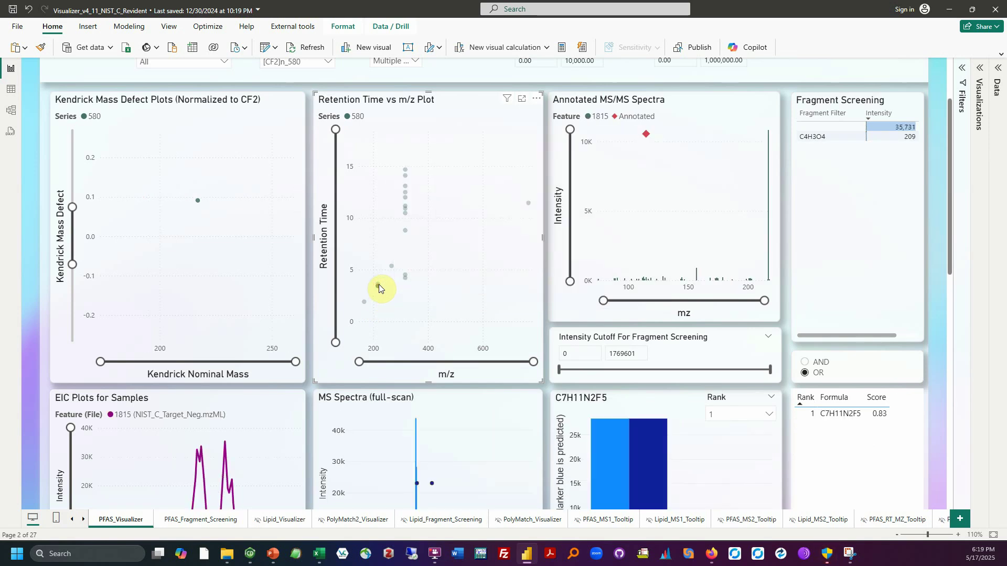
pyautogui.click(379, 285)
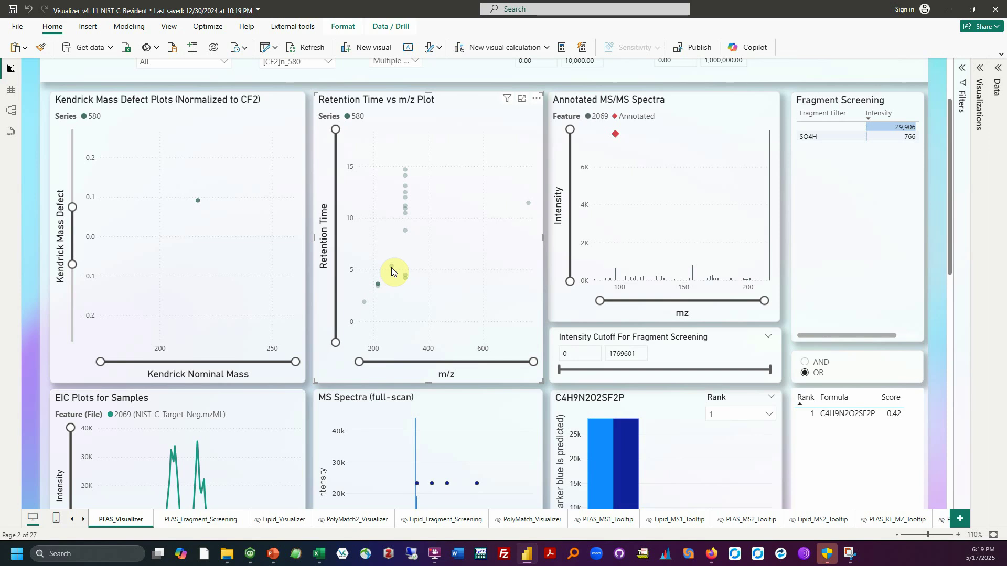
pyautogui.click(391, 269)
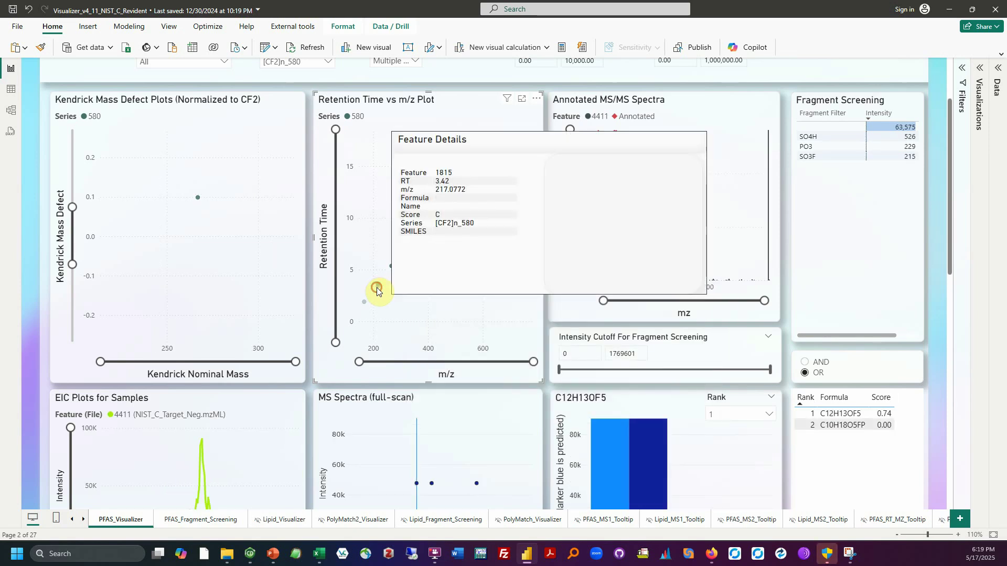
# Revisit features 1815, 274 and 4411 in the Retention Time vs m/z Plot to compare their fragments and formula matches.
pyautogui.click(377, 288)
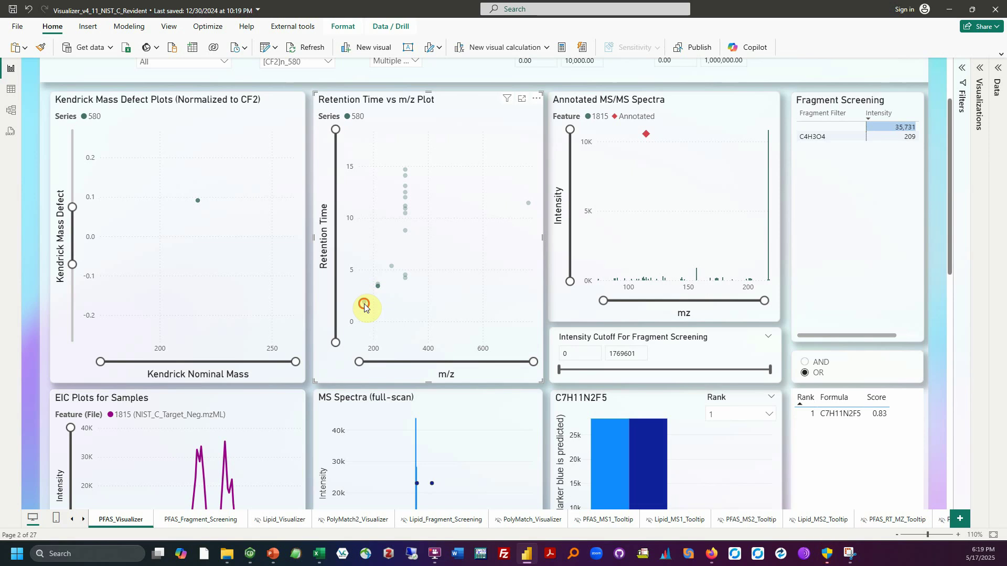
pyautogui.click(365, 303)
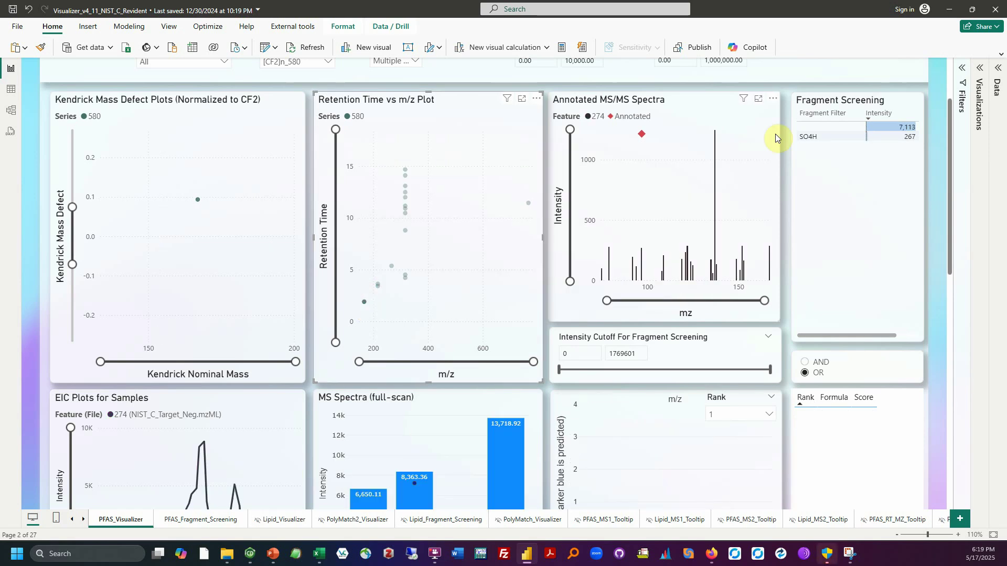
pyautogui.click(391, 268)
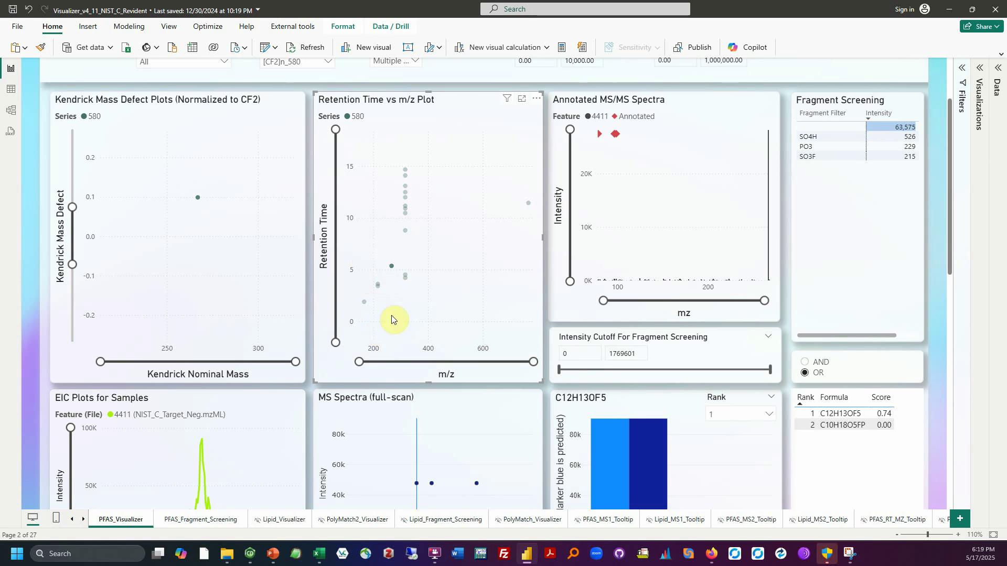
# Inspect the full-scan spectra and Annotated Feature Table entries of features 4411 and 274, plus feature 274's MS/MS spectrum.
pyautogui.scroll(-2, 385, 299)
pyautogui.scroll(1, 382, 299)
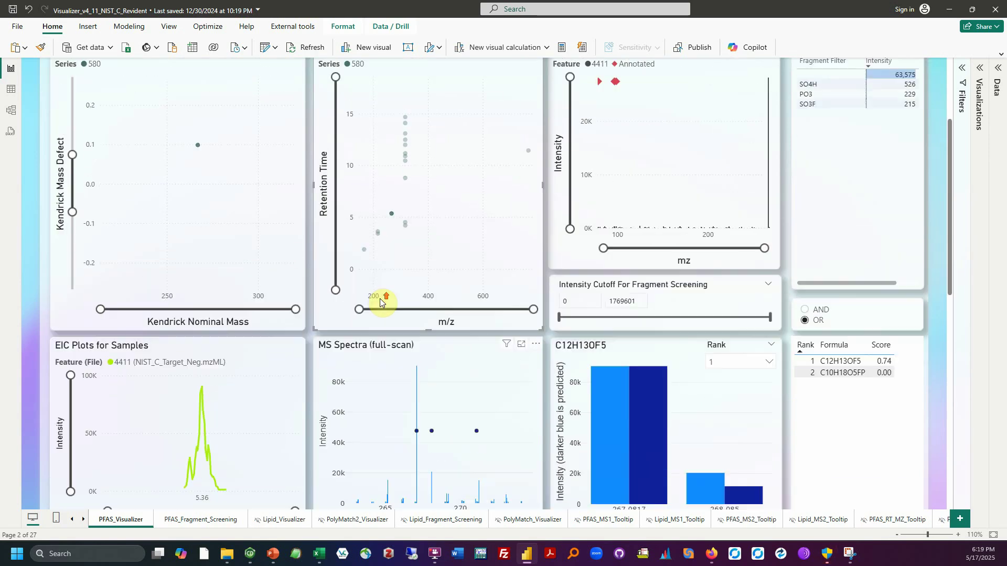
pyautogui.scroll(-2, 375, 258)
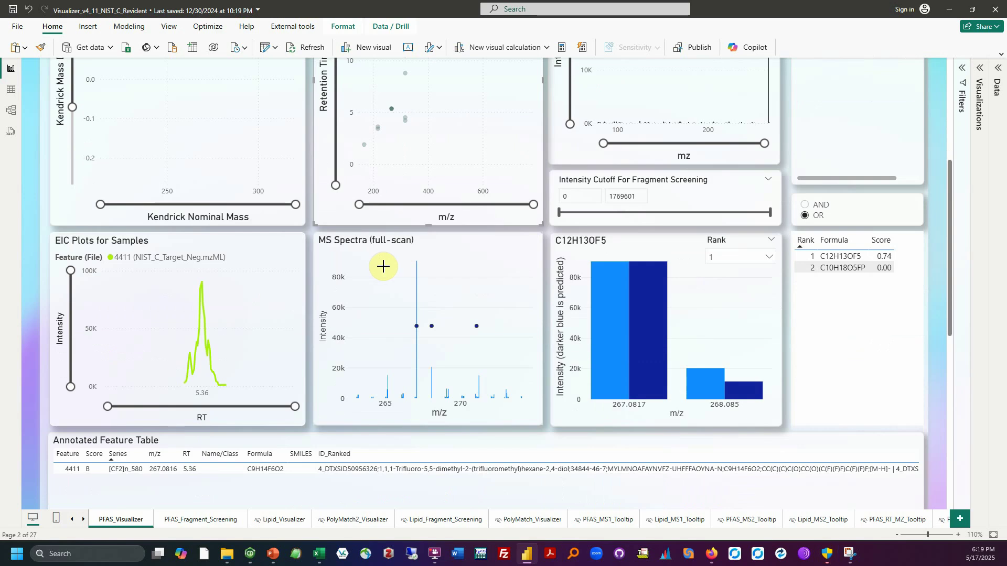
pyautogui.click(364, 145)
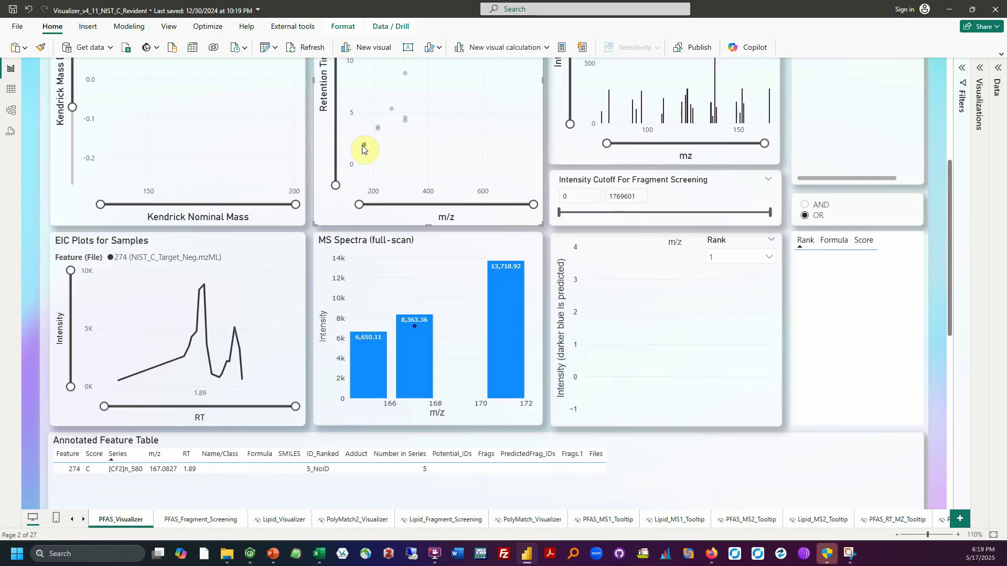
pyautogui.scroll(1, 369, 163)
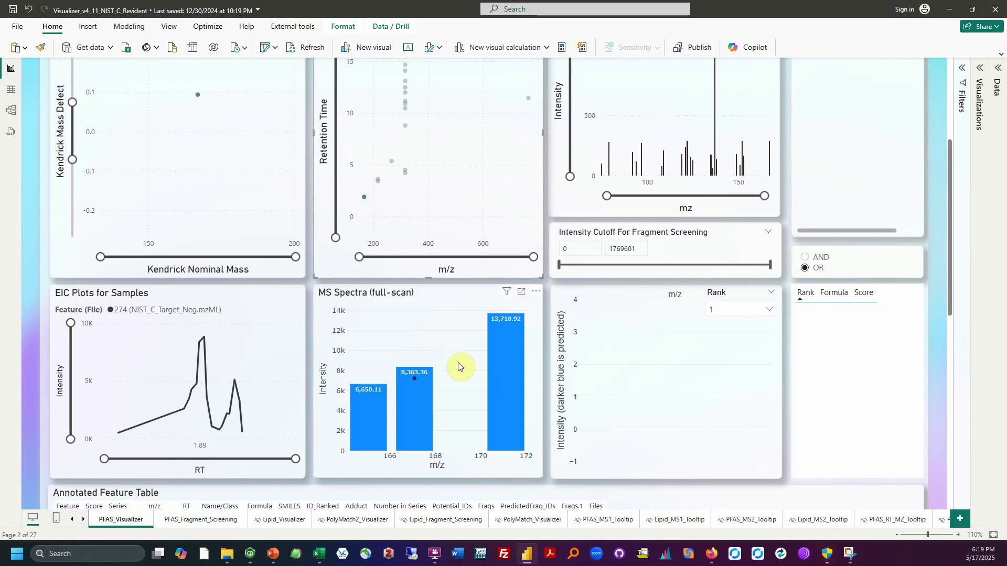
pyautogui.scroll(2, 387, 218)
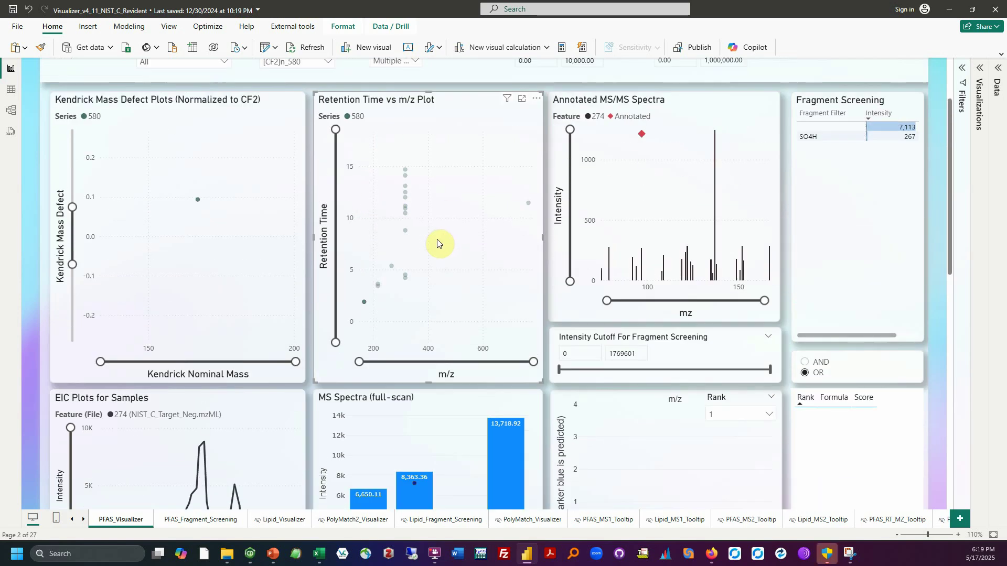
# Select features 1815, 2069 and 4411 one at a time to compare their EIC plots, full-scan spectra and predicted formula matches.
pyautogui.click(376, 287)
pyautogui.scroll(-1, 376, 287)
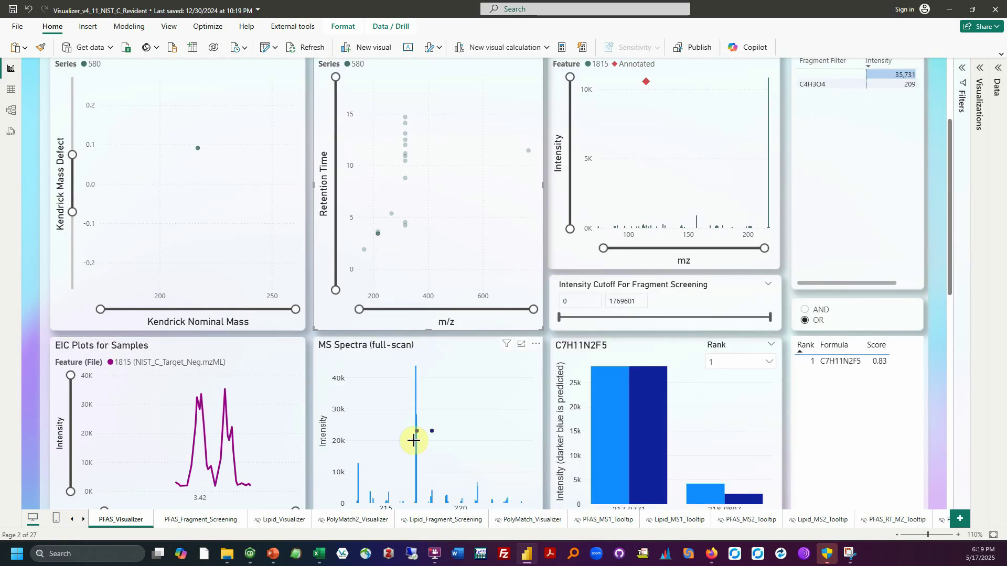
pyautogui.click(379, 231)
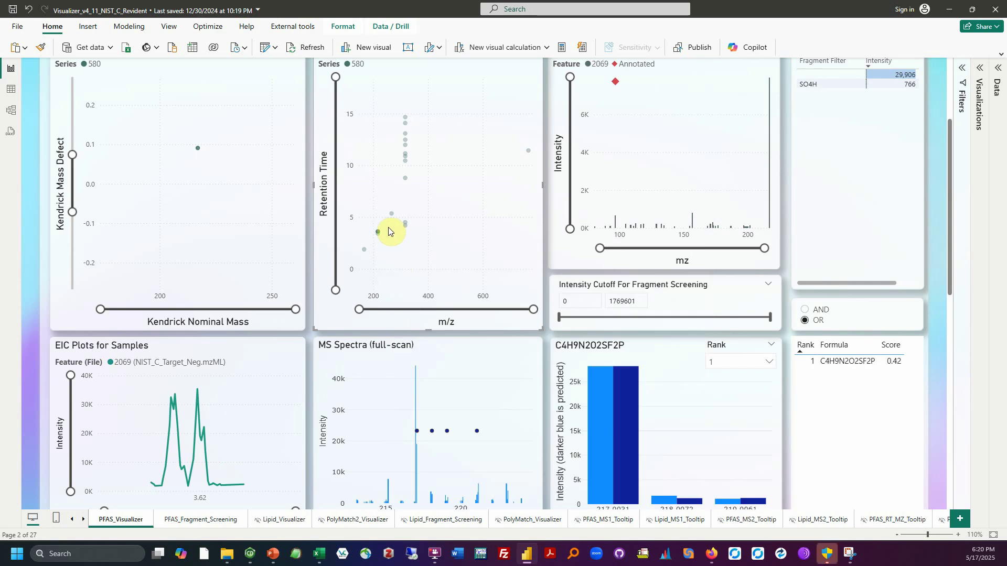
pyautogui.click(391, 214)
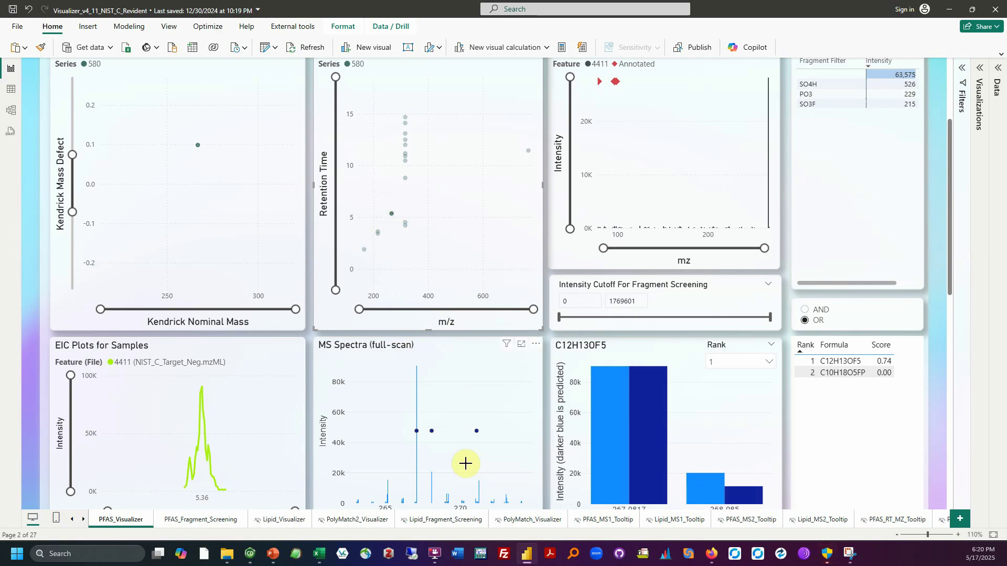
pyautogui.scroll(-1, 199, 430)
pyautogui.moveTo(217, 407)
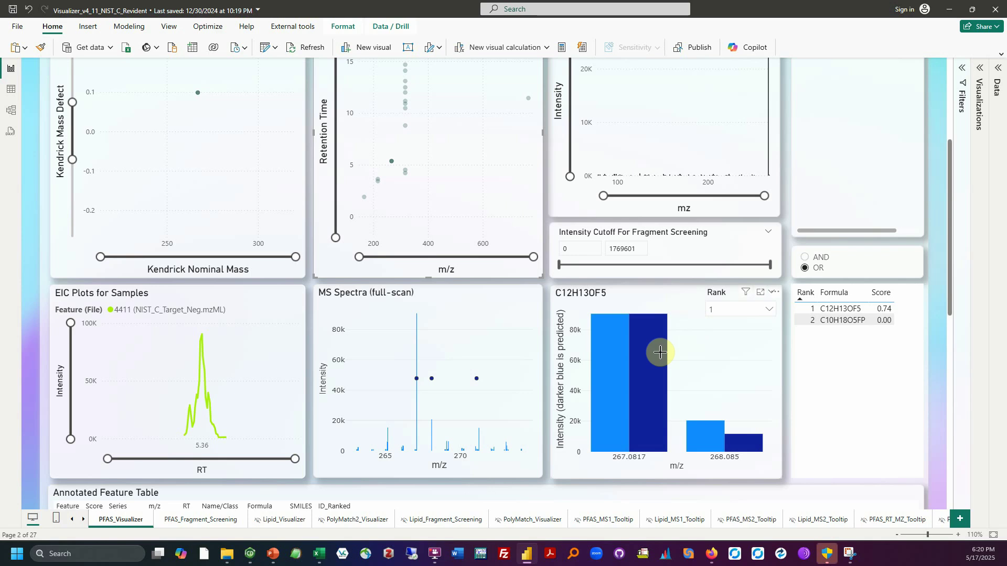
pyautogui.moveTo(618, 346)
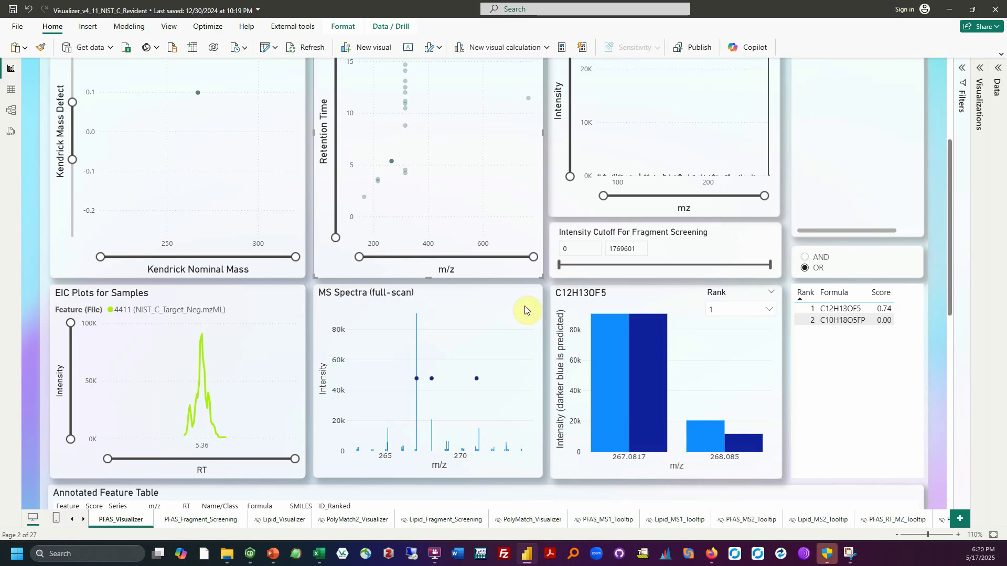
# Clear the feature selection and reset the # in Series and Series filters to All, removing [CF2]n_580.
pyautogui.scroll(5, 550, 302)
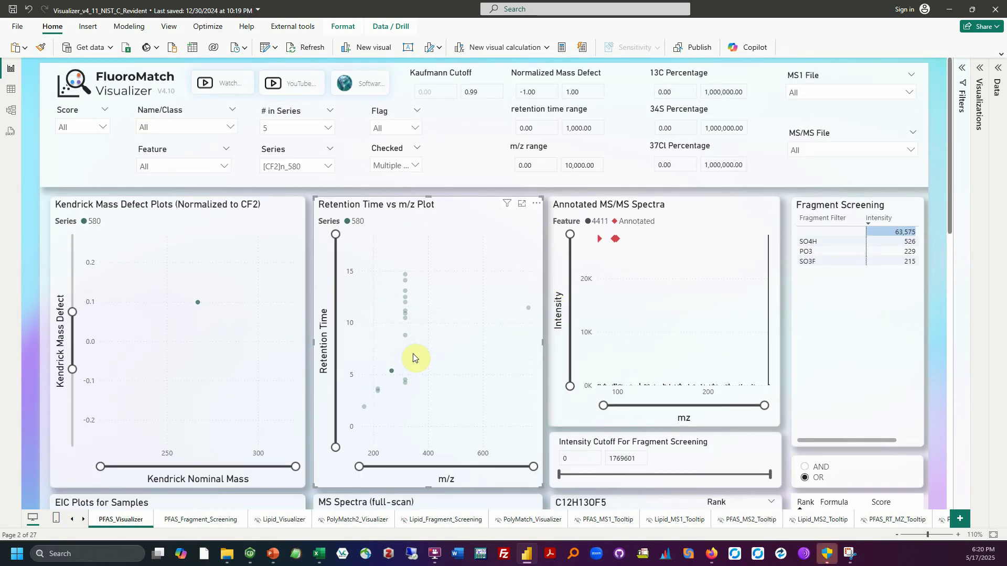
pyautogui.click(433, 350)
pyautogui.click(292, 128)
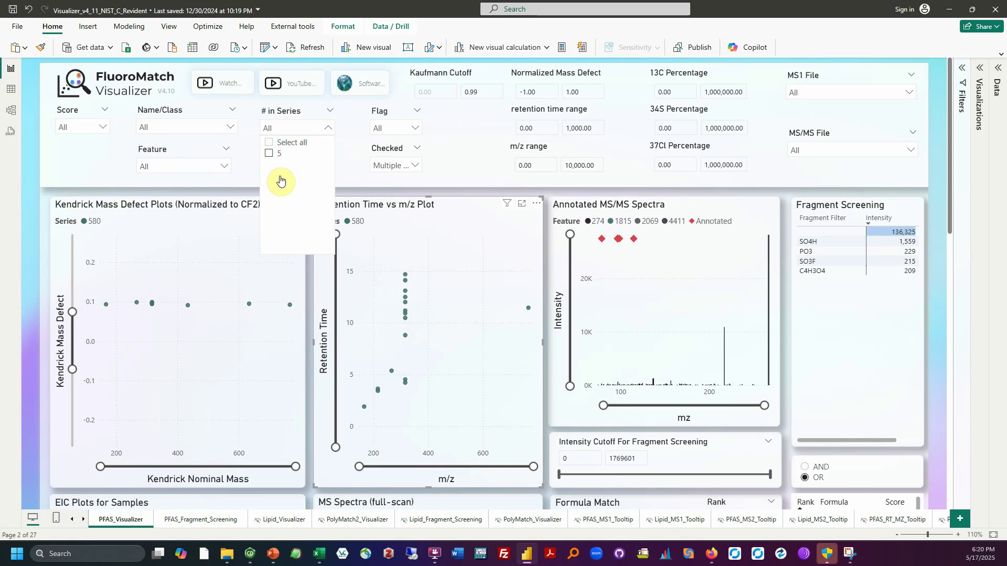
pyautogui.click(348, 157)
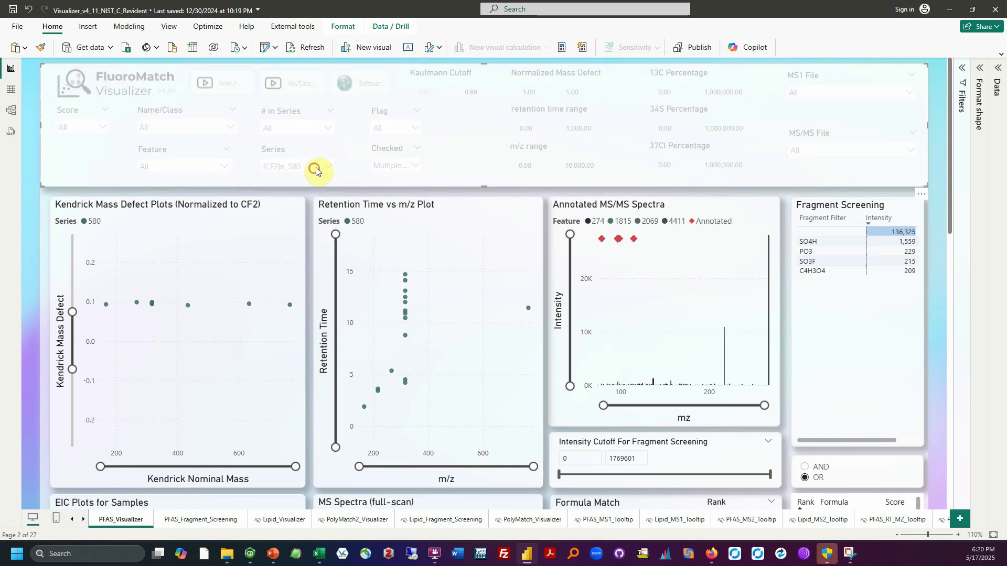
pyautogui.click(312, 195)
pyautogui.click(310, 176)
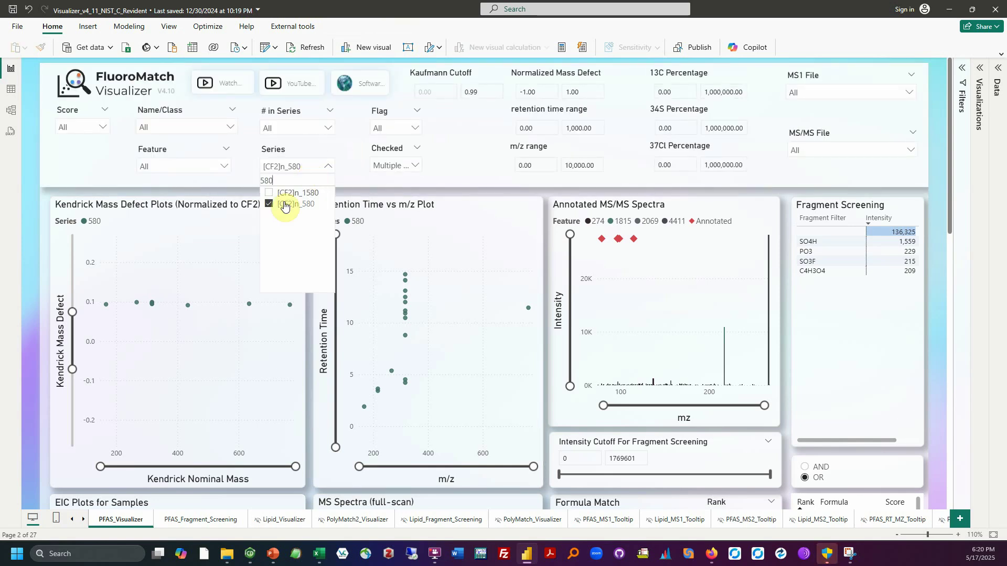
pyautogui.click(268, 203)
pyautogui.click(348, 192)
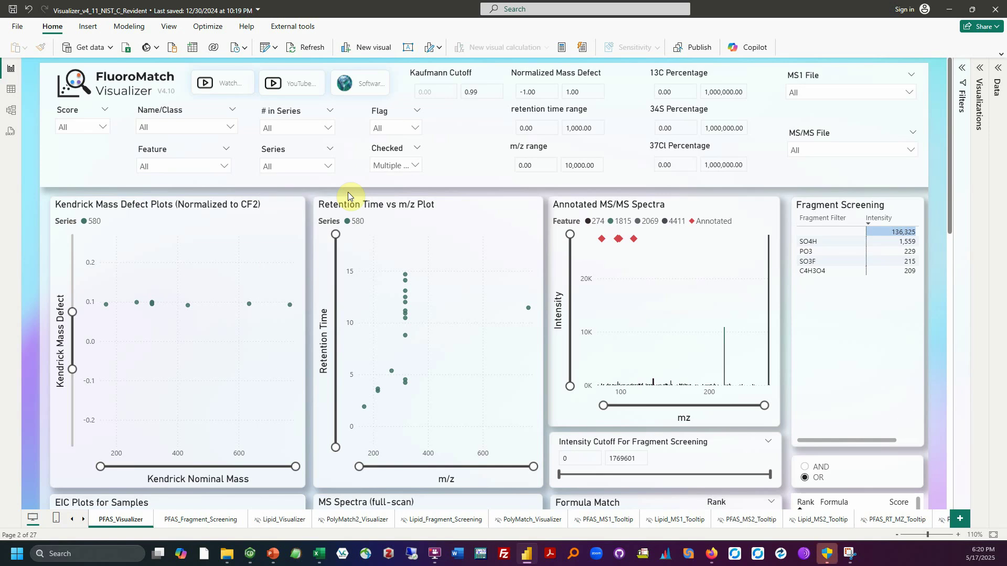
# Filter # in Series to 15 and replace that value with 12 to view those series in the plots.
pyautogui.click(322, 129)
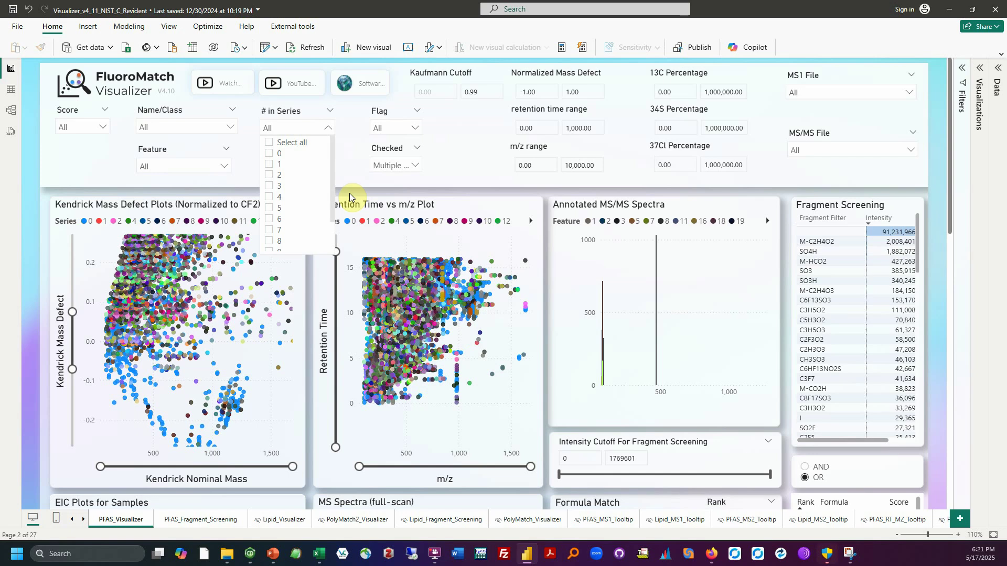
pyautogui.scroll(-2, 308, 226)
pyautogui.click(270, 246)
pyautogui.click(271, 237)
pyautogui.click(272, 237)
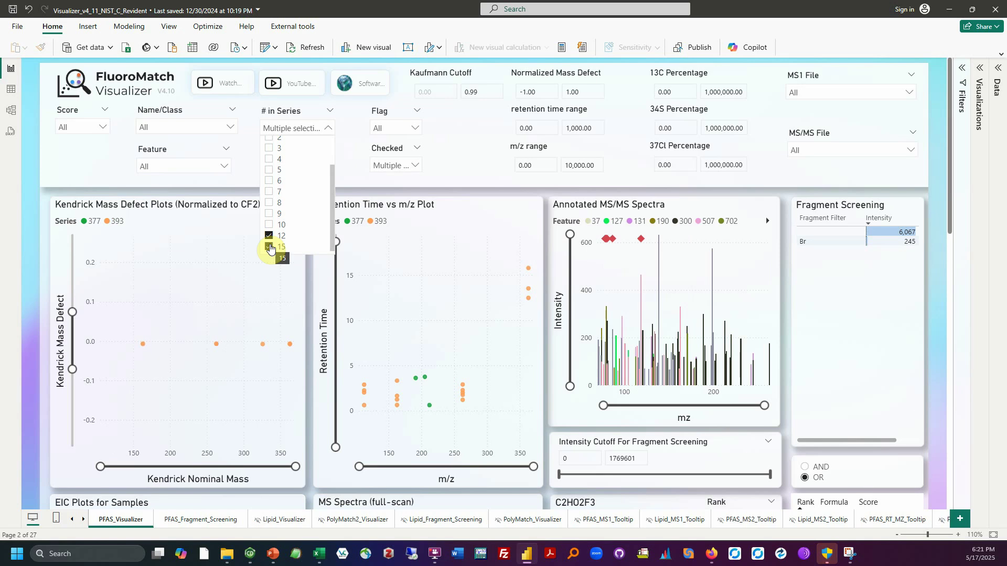
pyautogui.click(270, 248)
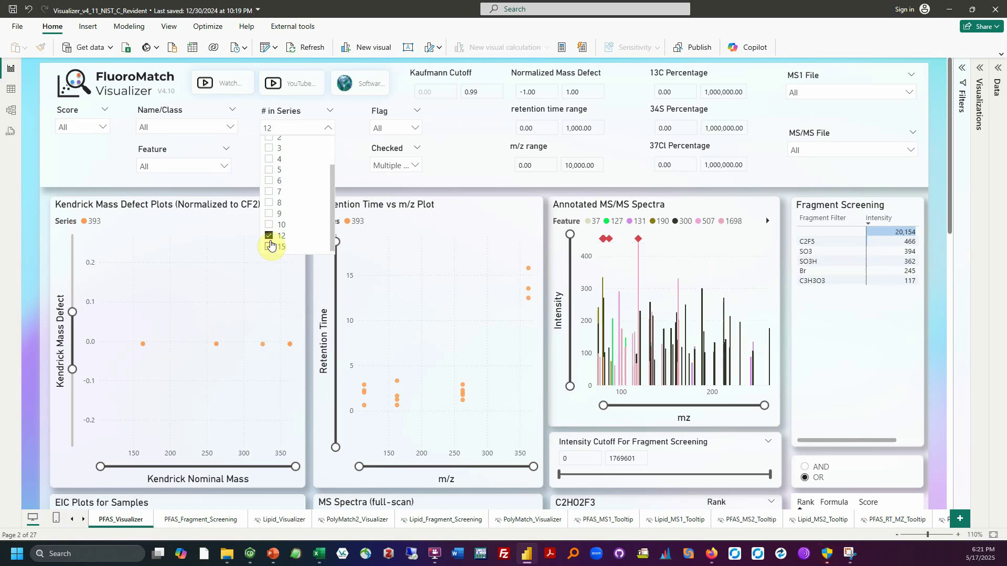
# Restrict # in Series to 10 and examine the matching series' entries in the Annotated Feature Table.
pyautogui.click(271, 229)
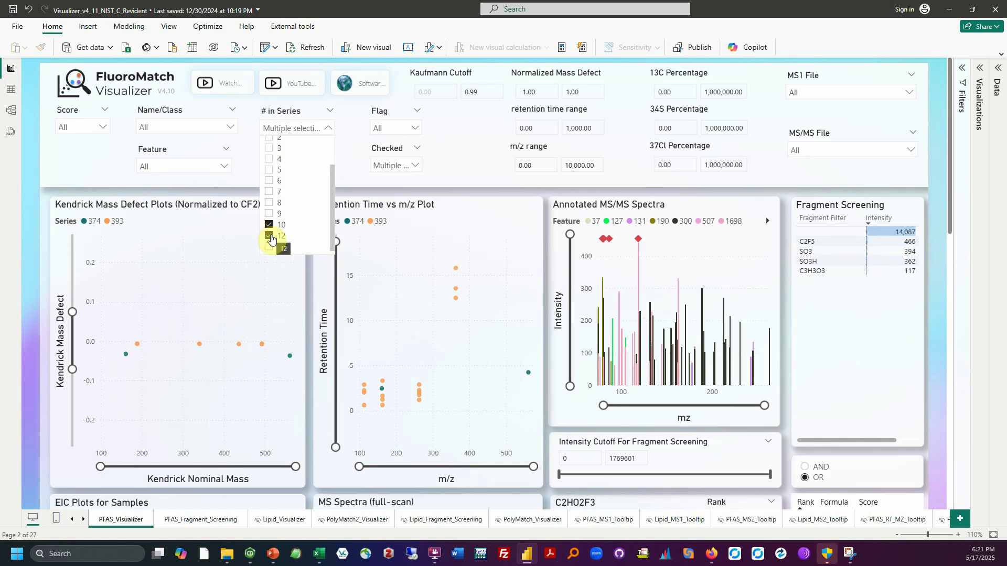
pyautogui.click(271, 237)
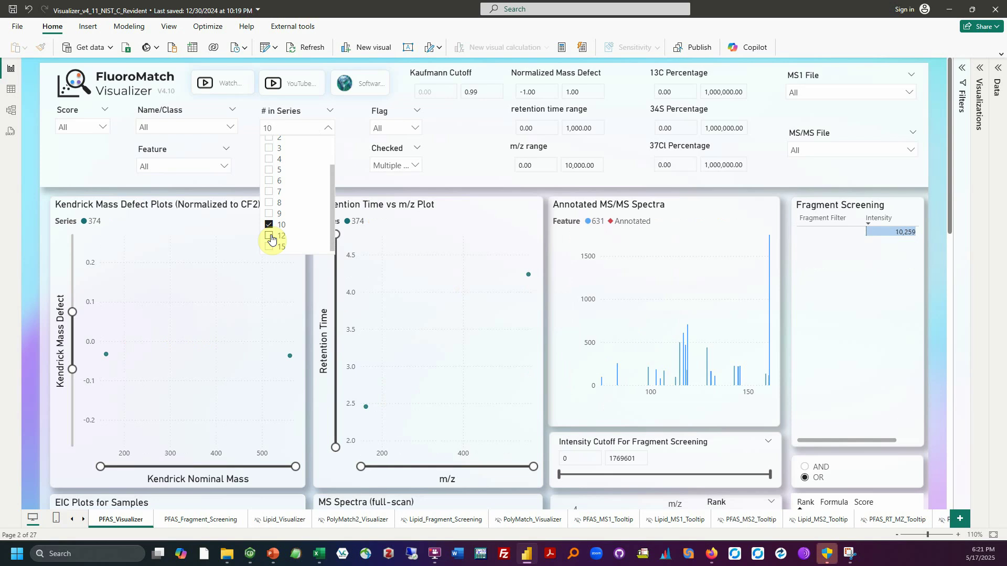
pyautogui.scroll(-1, 293, 345)
pyautogui.scroll(-8, 291, 344)
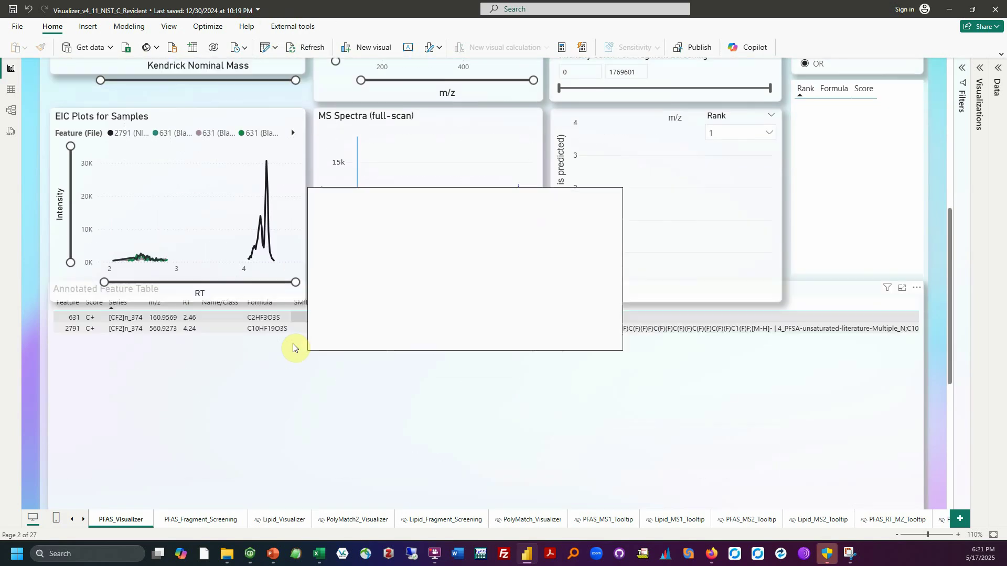
pyautogui.scroll(9, 291, 335)
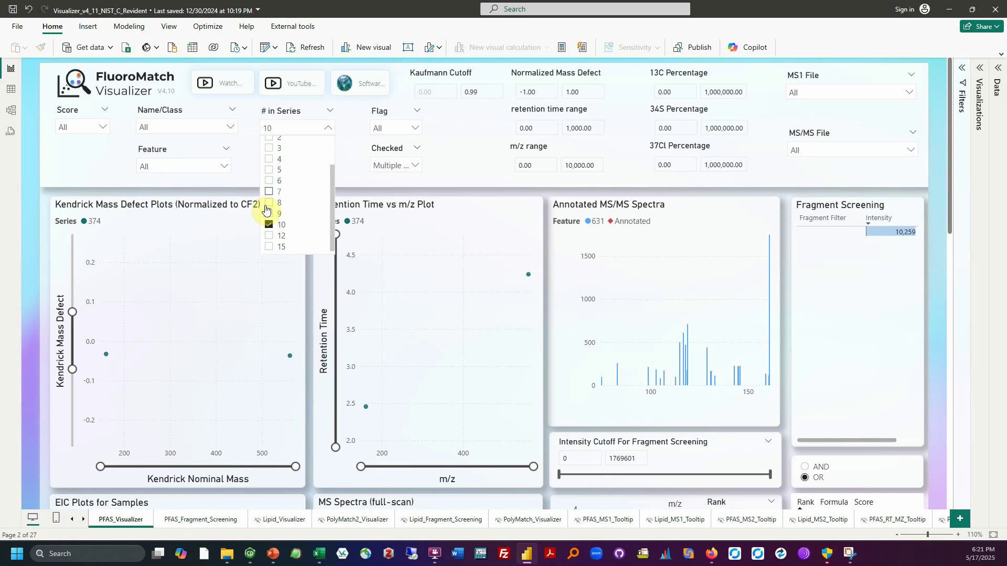
# Include all values in the Checked filter and view the available Flag filter options.
pyautogui.click(408, 164)
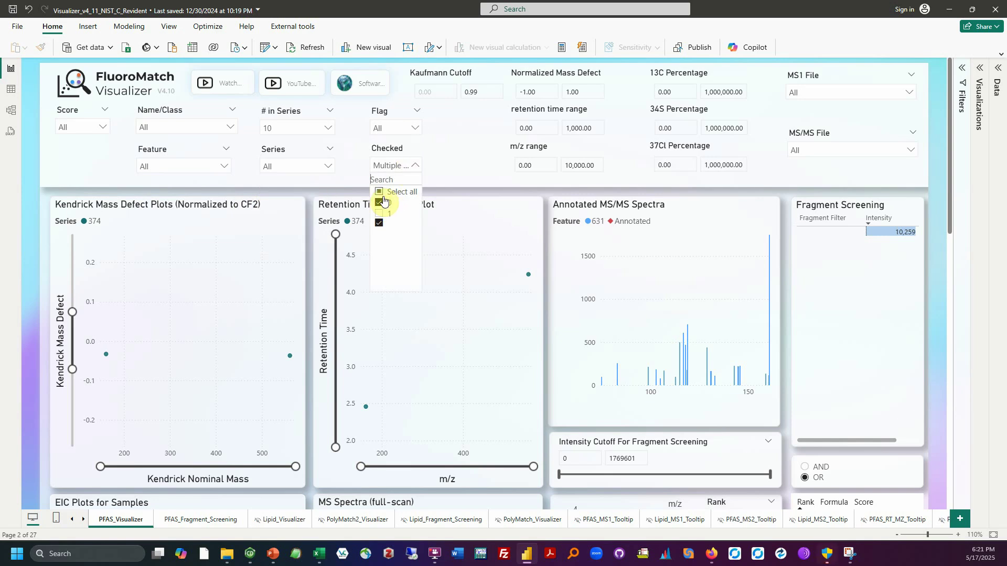
pyautogui.click(383, 195)
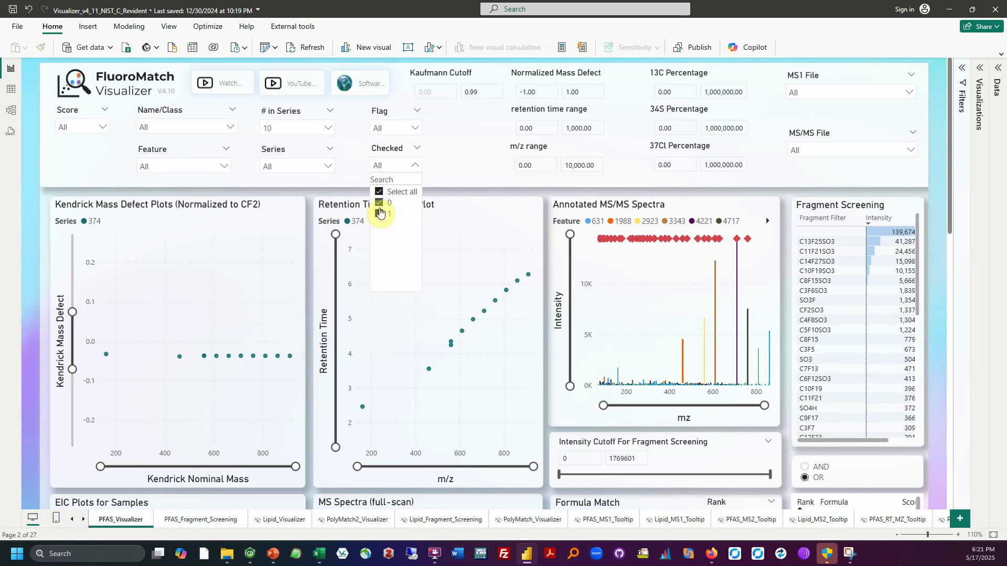
pyautogui.click(381, 133)
pyautogui.click(381, 130)
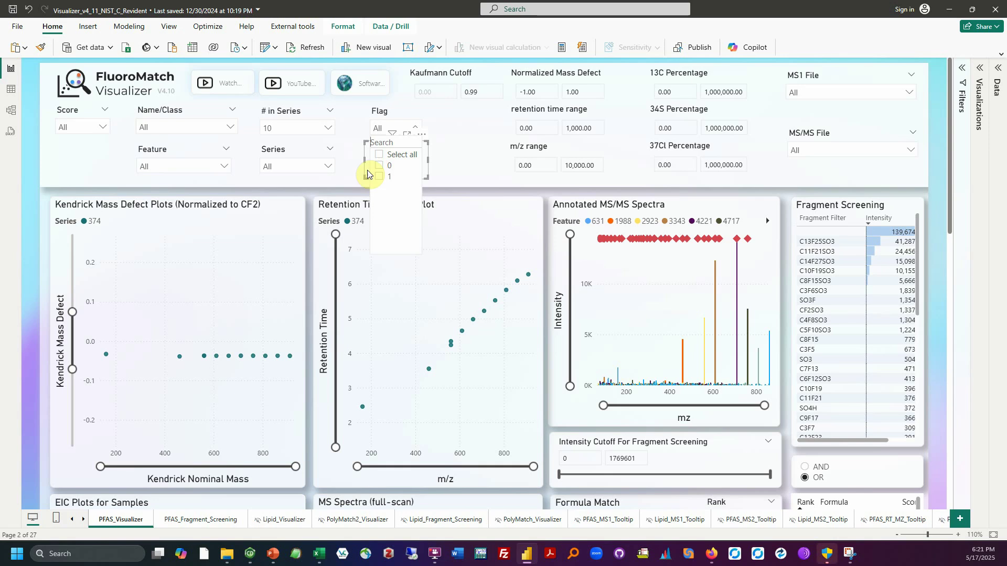
pyautogui.click(321, 197)
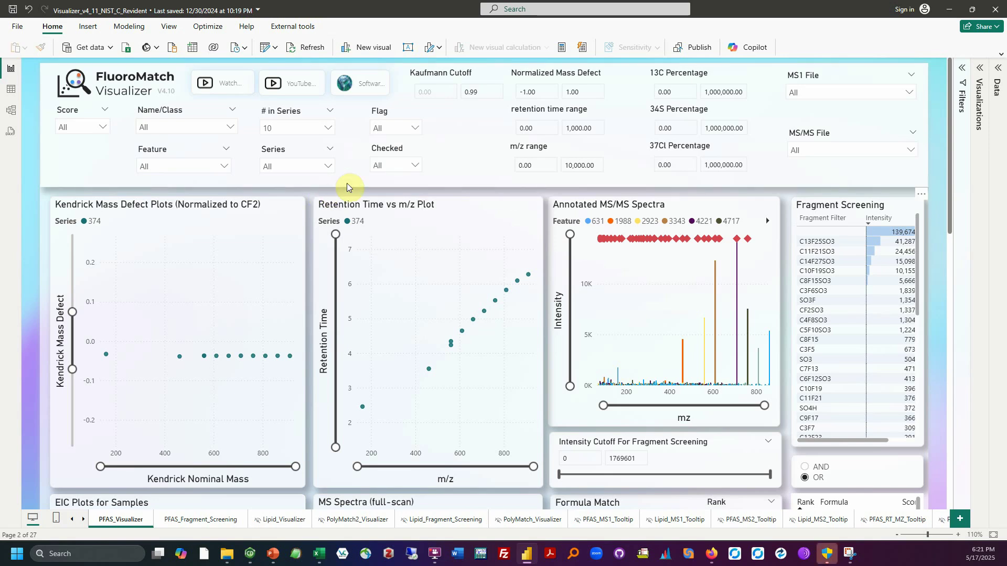
pyautogui.click(380, 130)
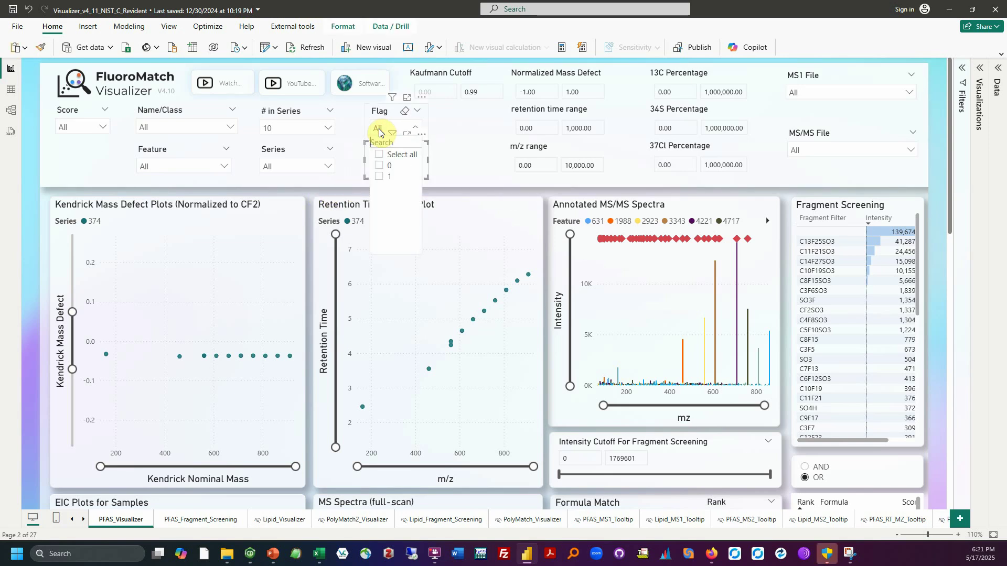
pyautogui.click(323, 187)
# Set # in Series to 9 to view those series, and replace it with 8.
pyautogui.click(328, 127)
pyautogui.scroll(-2, 294, 173)
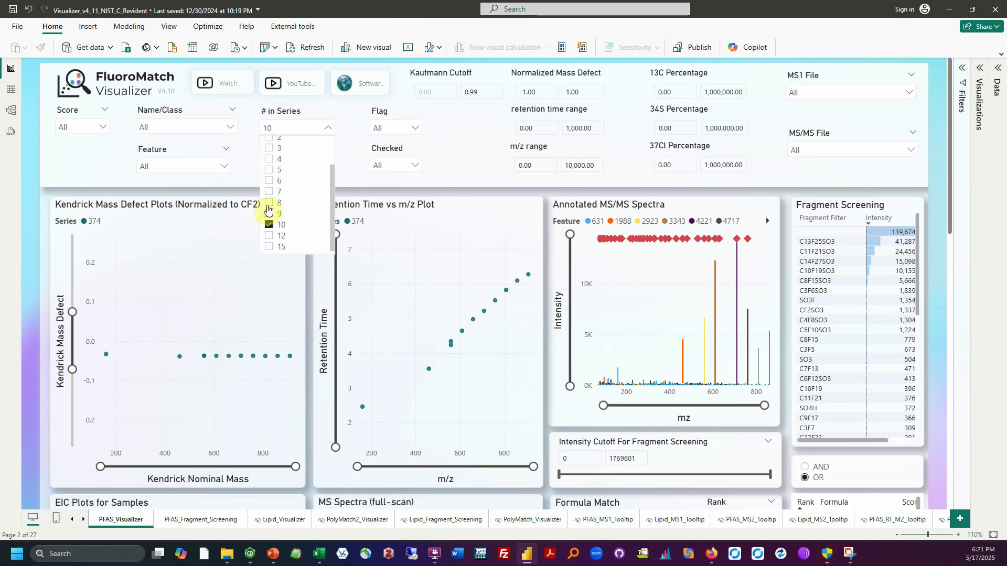
pyautogui.click(268, 213)
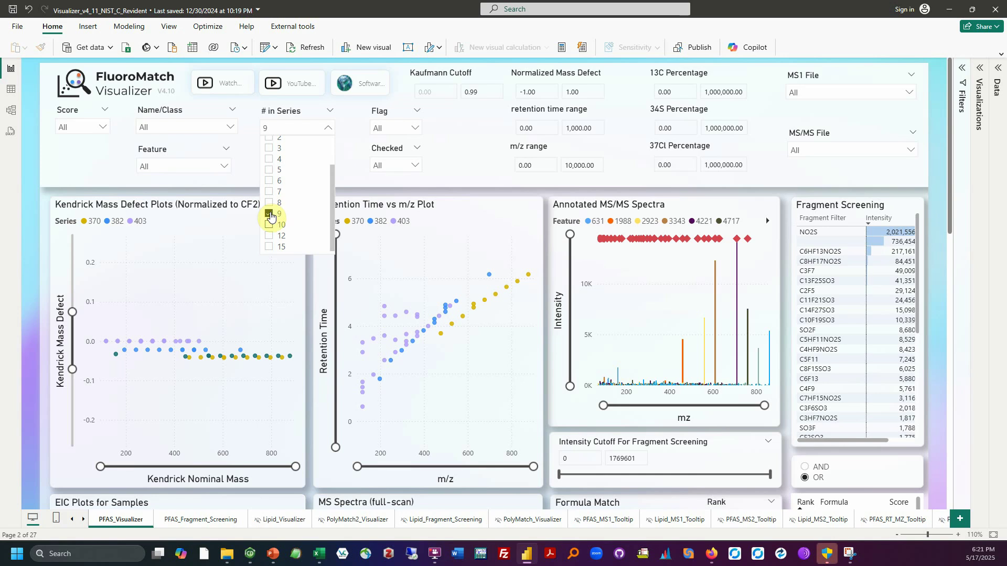
pyautogui.click(270, 216)
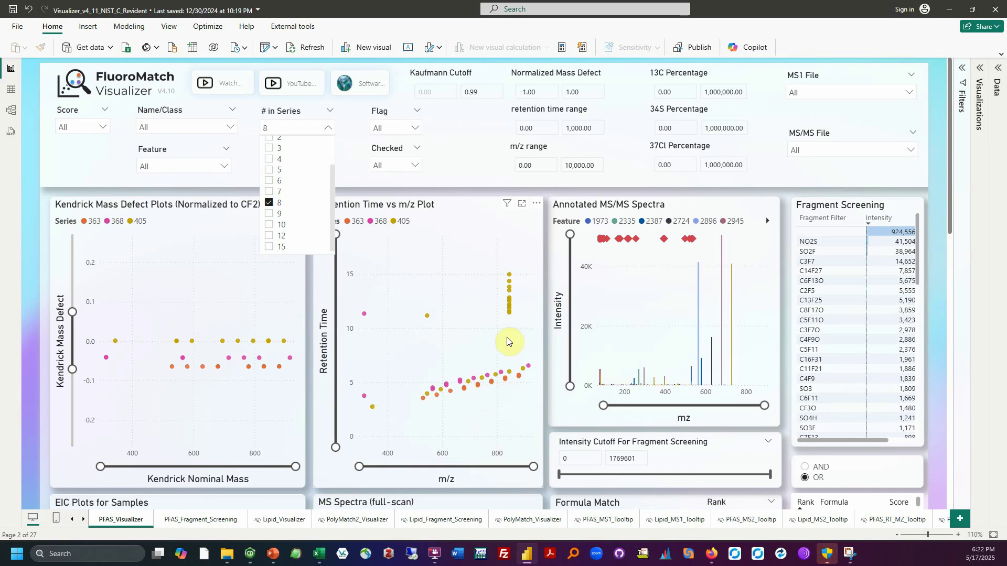
# Try the blank Flag value for the 8-member series, and restrict the Flag filter to 0 only.
pyautogui.scroll(3, 275, 161)
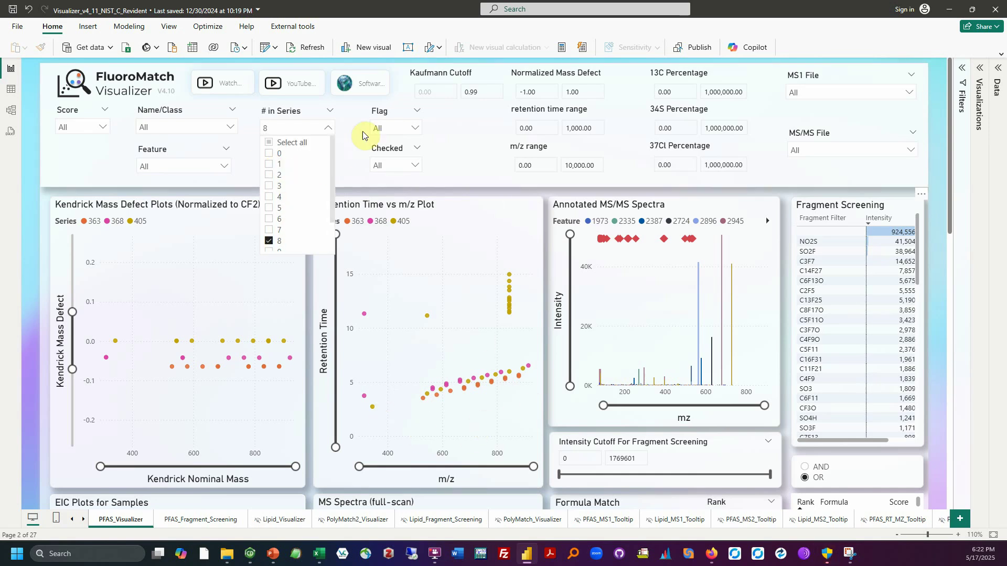
pyautogui.click(380, 128)
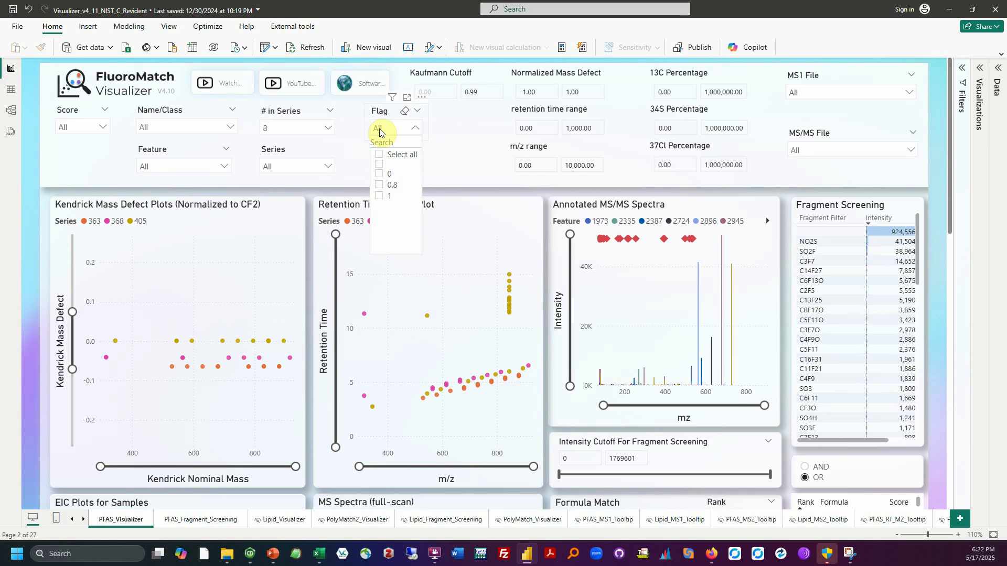
pyautogui.click(378, 166)
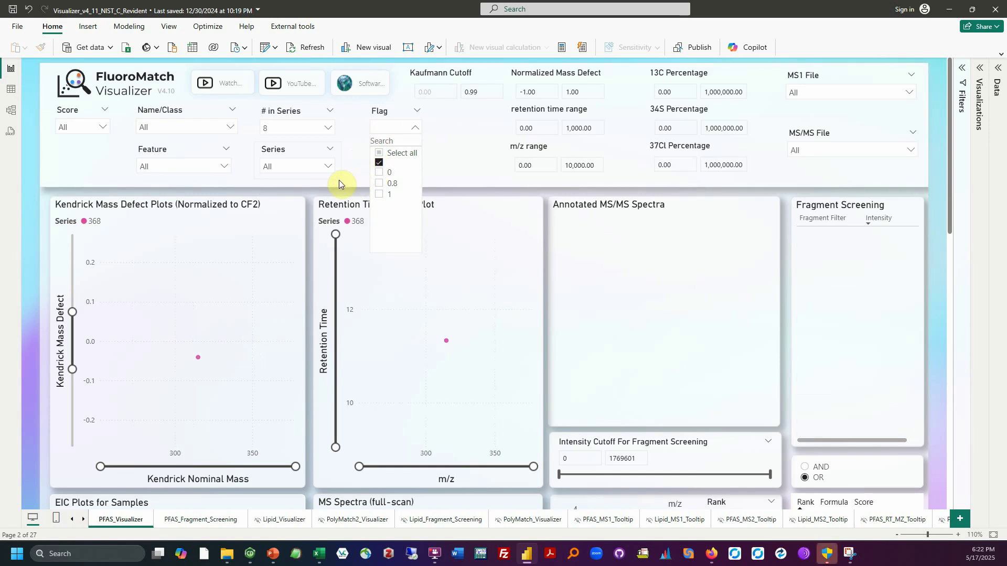
pyautogui.click(379, 172)
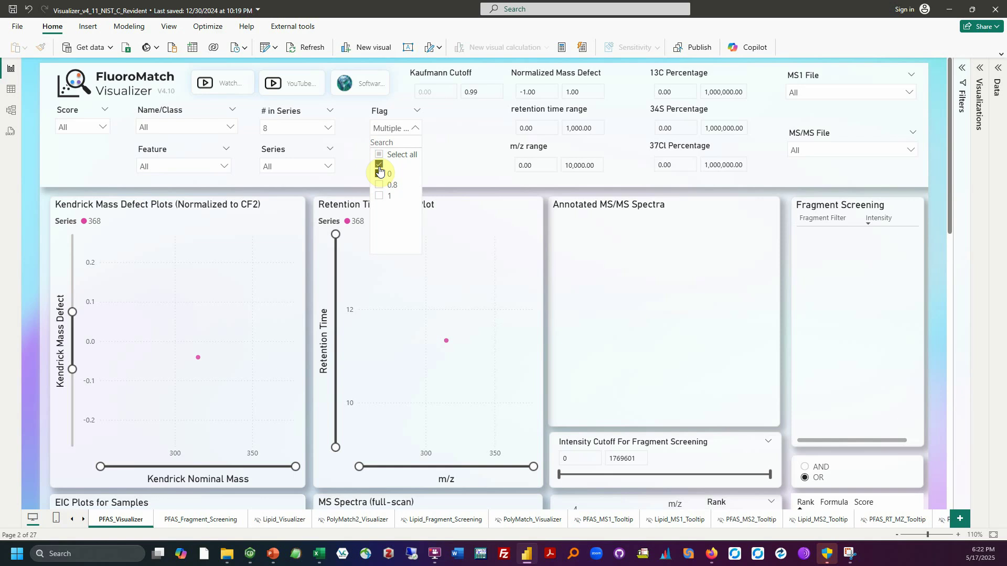
pyautogui.click(380, 167)
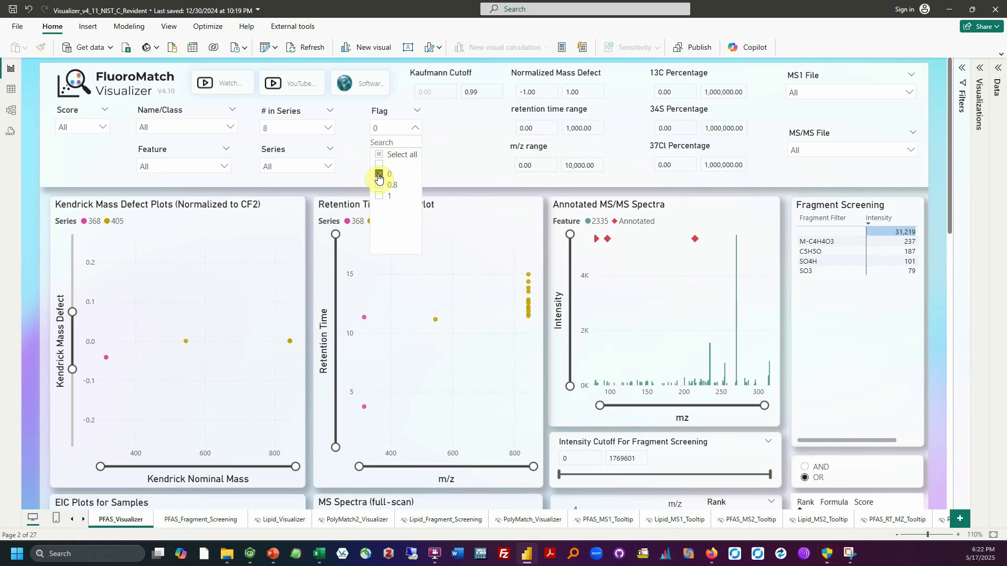
# Include all Flag values again and replace 8 with 6 in the # in Series filter.
pyautogui.click(379, 175)
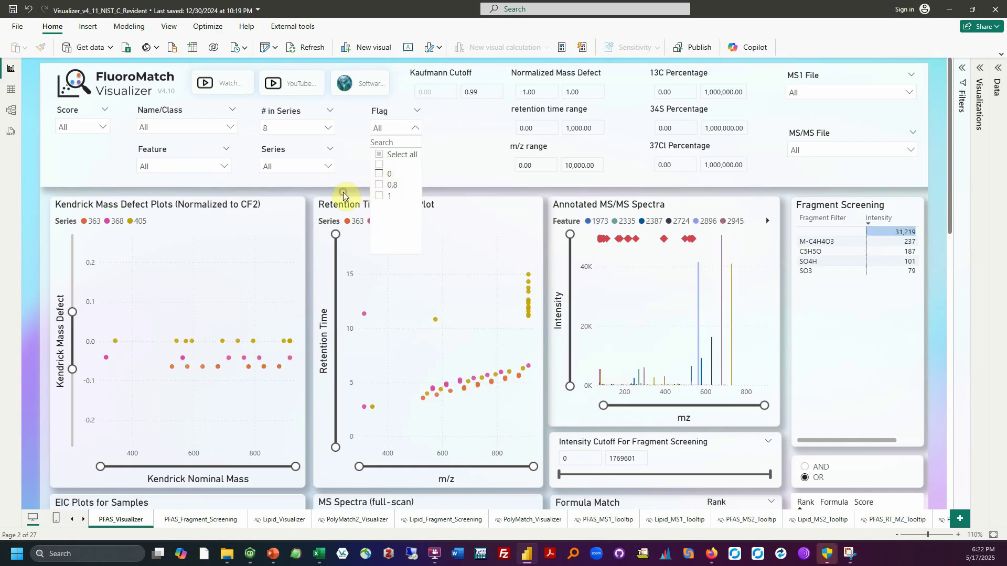
pyautogui.click(426, 118)
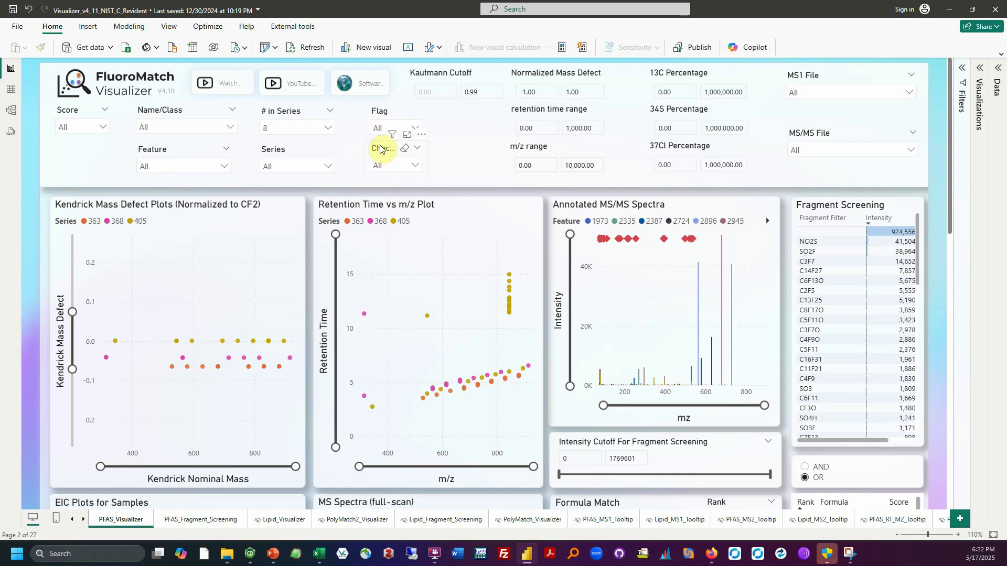
pyautogui.click(281, 129)
pyautogui.click(269, 219)
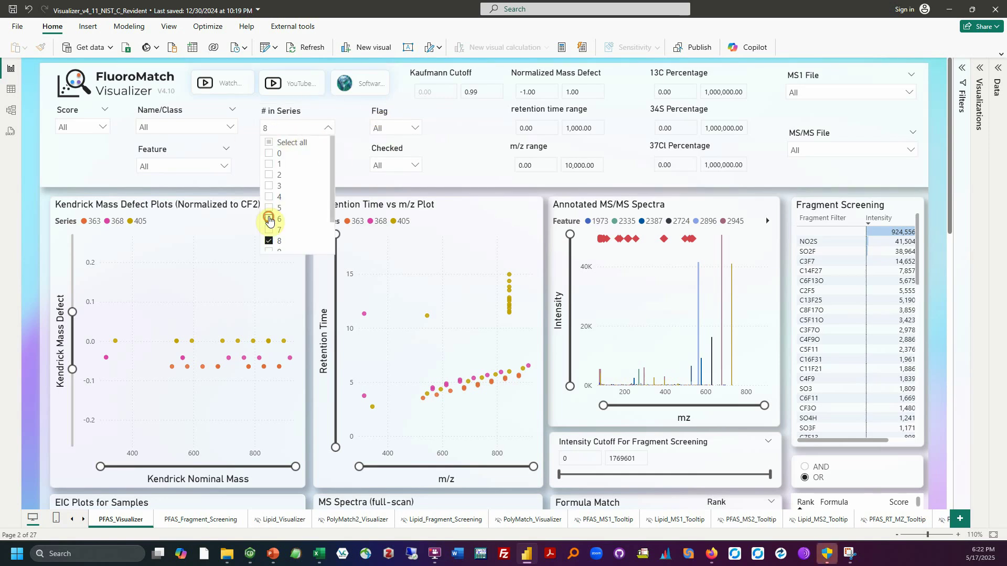
pyautogui.click(270, 242)
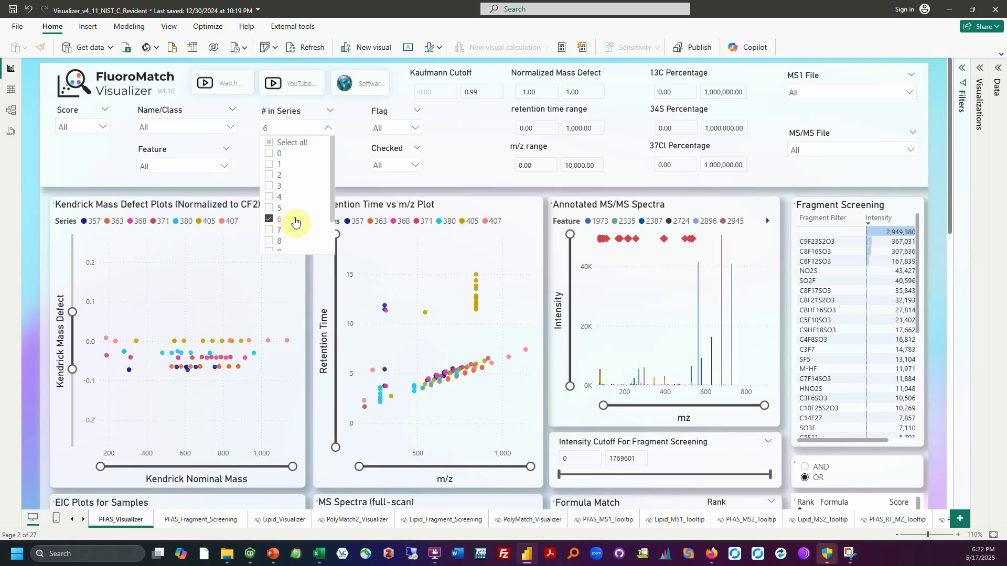
# Clear the # in Series filter to include series of every length.
pyautogui.click(270, 221)
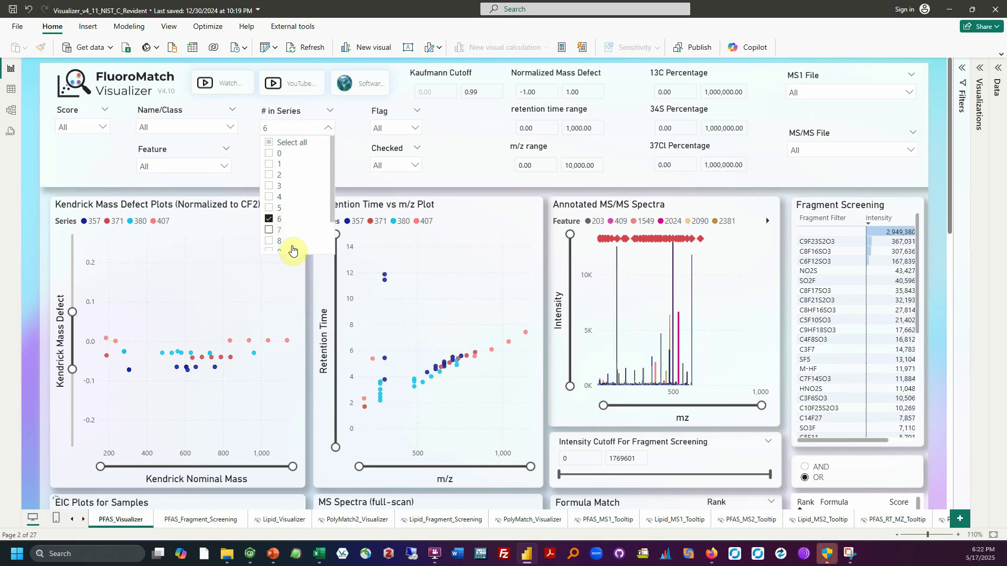
pyautogui.click(307, 287)
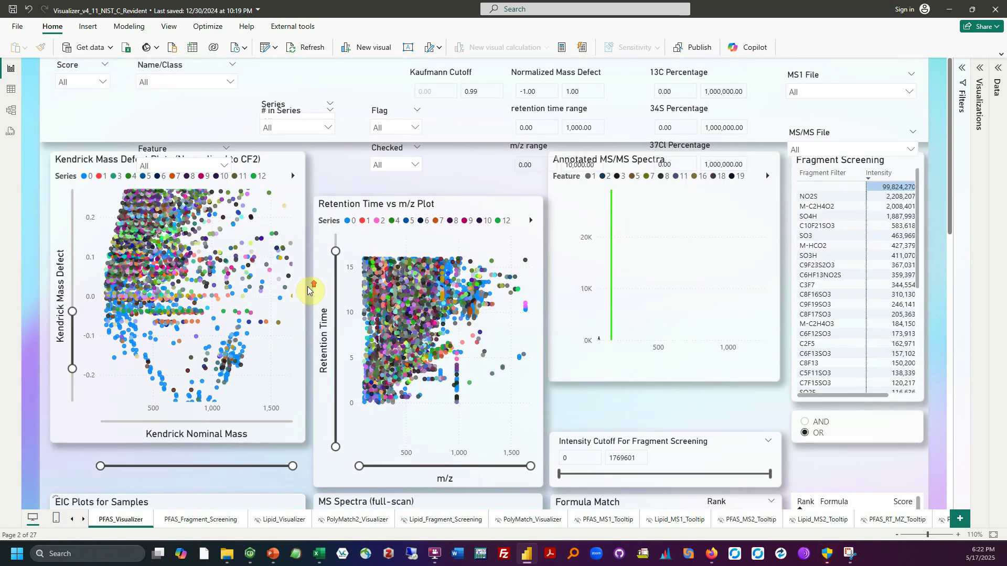
pyautogui.click(323, 166)
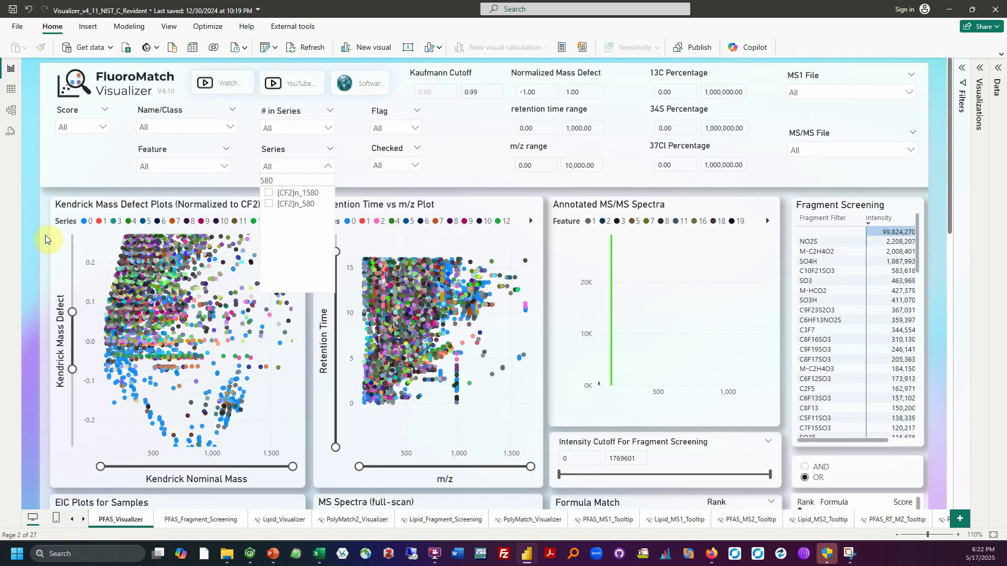
pyautogui.click(36, 246)
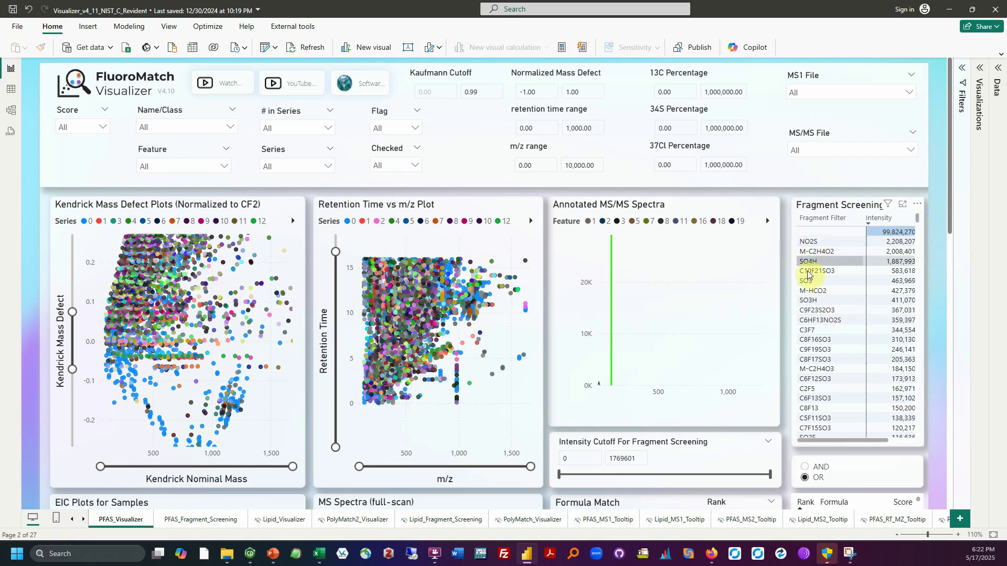
# Filter the features by the C3F7 fragment and set the minimum intensity cutoff for fragment screening to 1000.
pyautogui.click(814, 329)
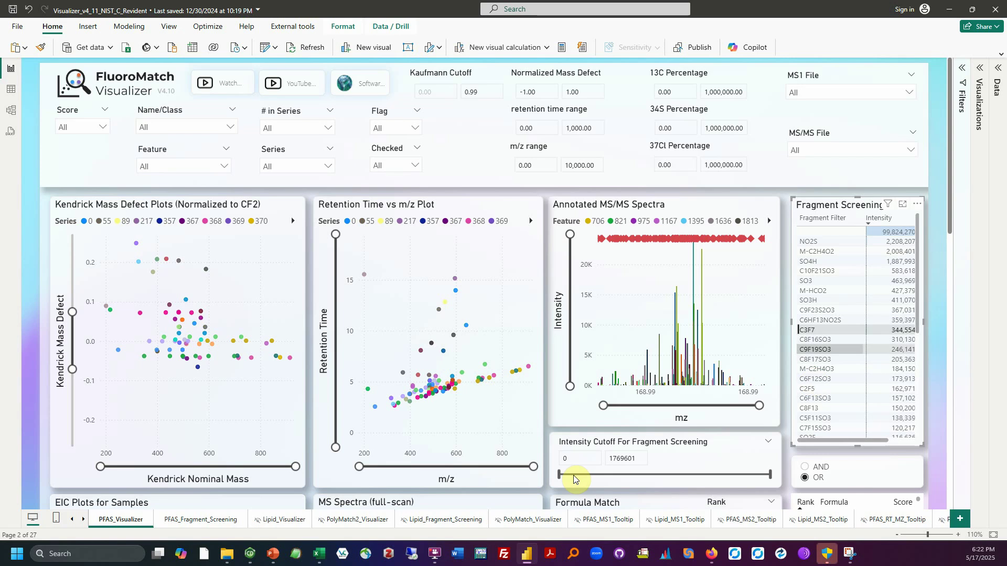
pyautogui.click(572, 459)
pyautogui.write('1000')
pyautogui.press('Return')
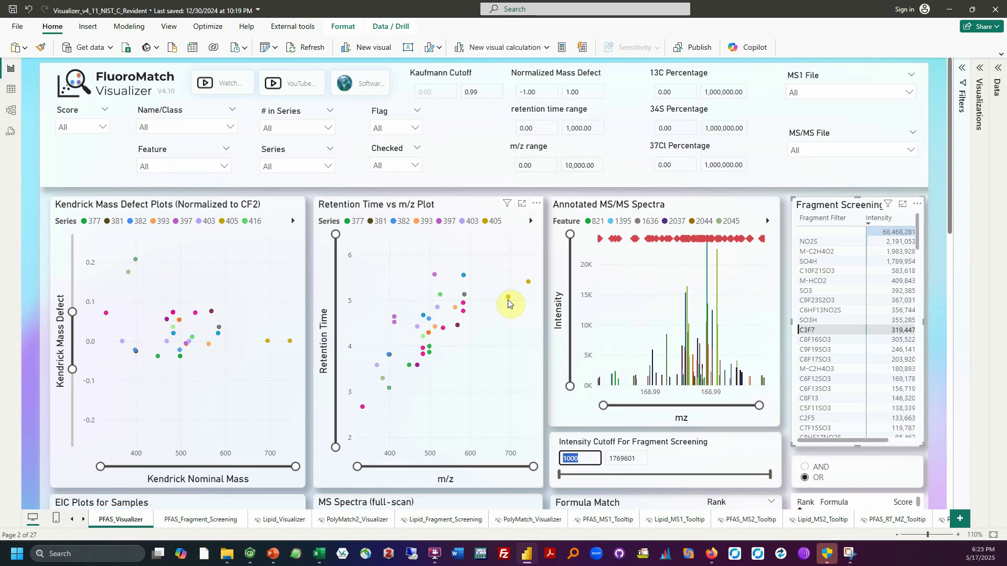
# Select feature 2045 in the Retention Time vs m/z plot and check its feature details for the series it belongs to.
pyautogui.moveTo(508, 302)
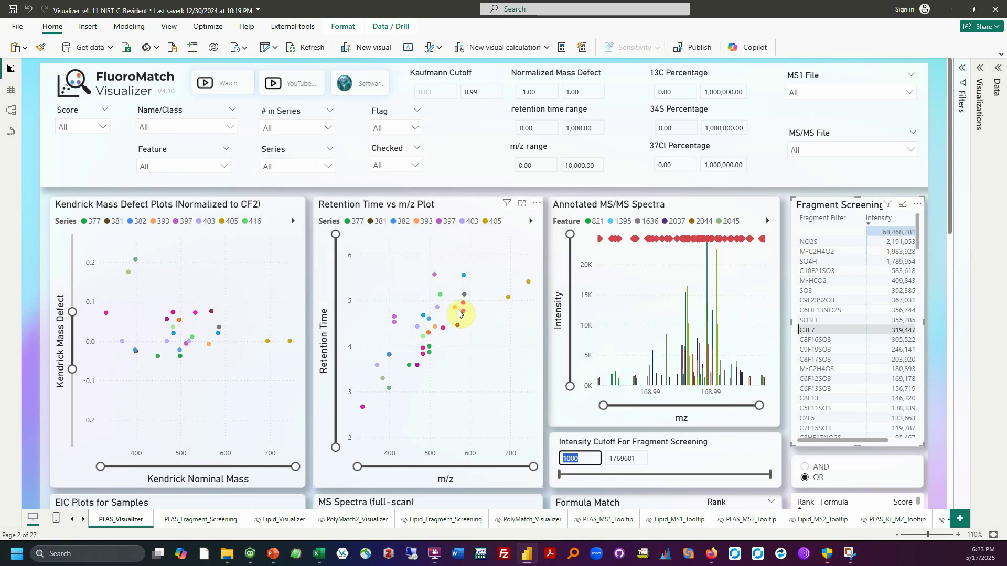
pyautogui.moveTo(435, 279)
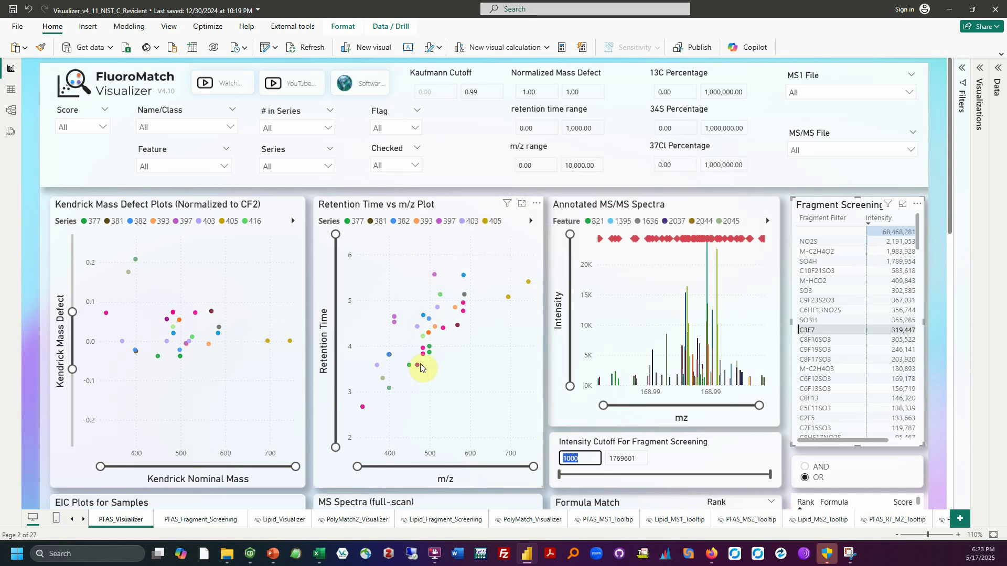
pyautogui.moveTo(418, 368)
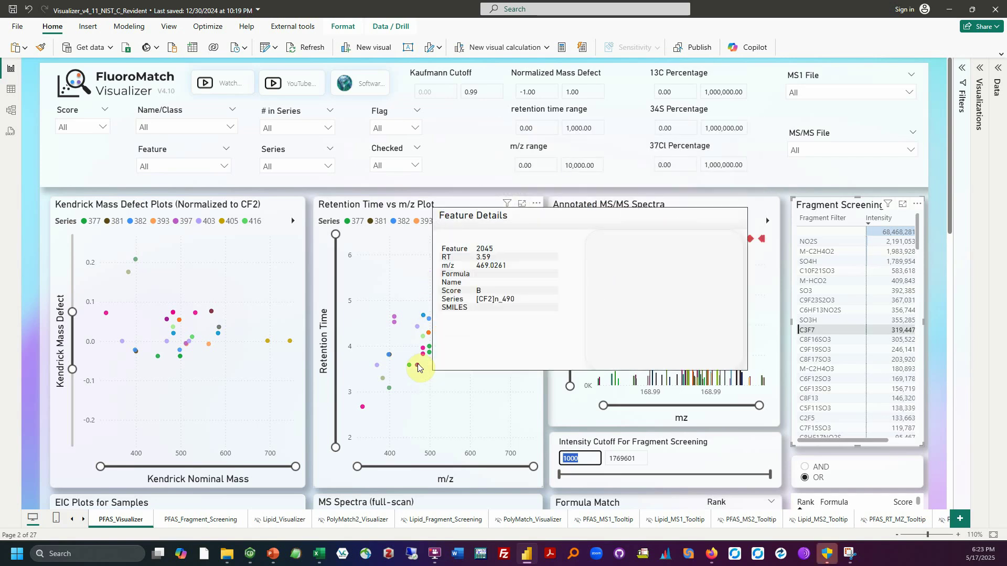
pyautogui.click(417, 365)
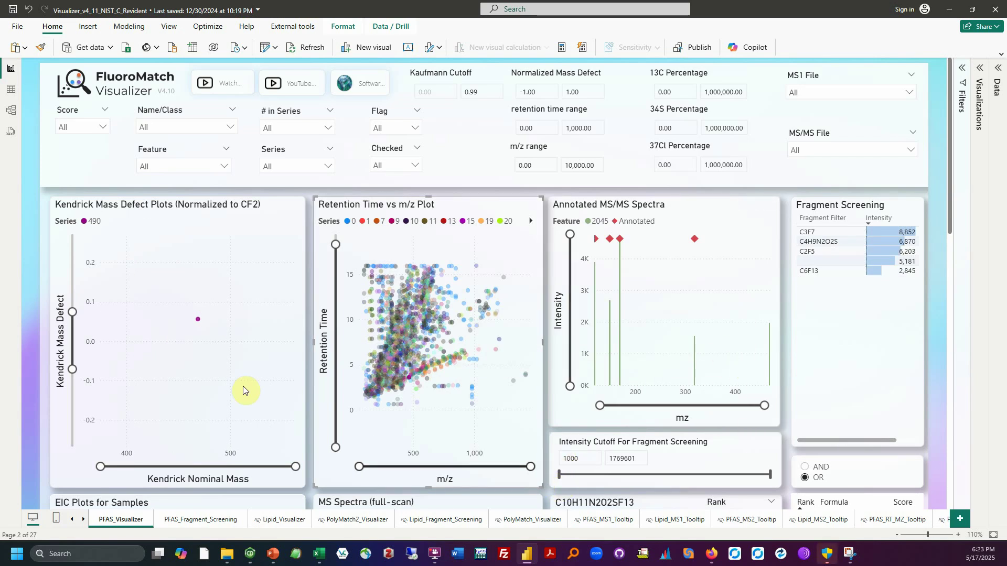
pyautogui.moveTo(198, 320)
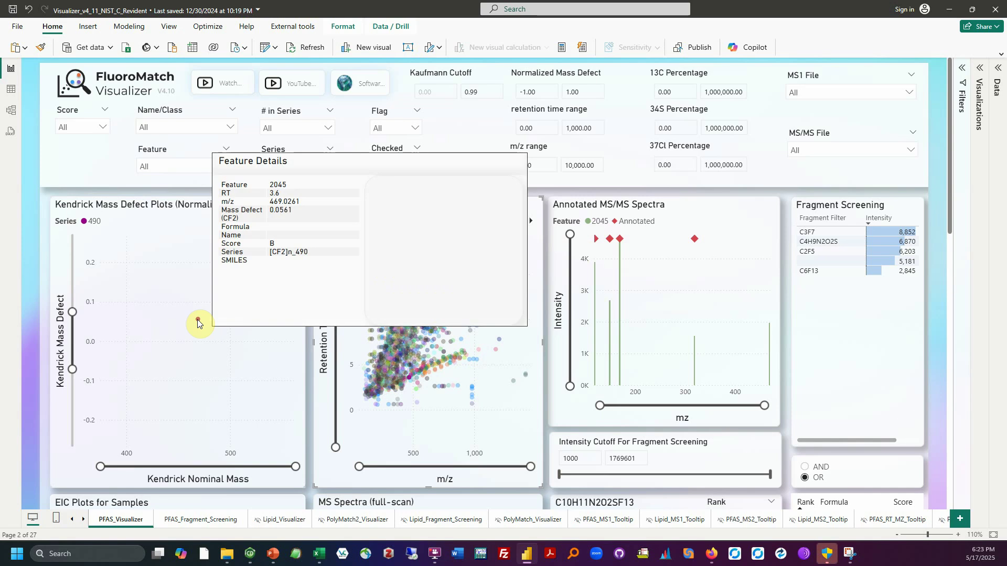
# Restrict the Series filter to [CF2]n_490 and clear the point selection in the Retention Time vs m/z plot.
pyautogui.click(271, 166)
pyautogui.write('490')
pyautogui.click(268, 204)
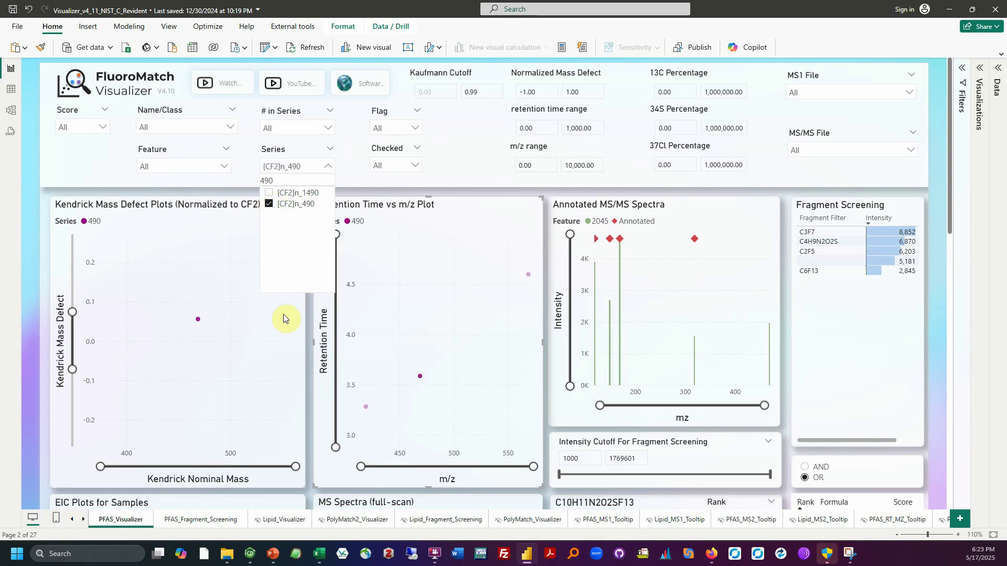
pyautogui.click(398, 330)
pyautogui.click(398, 331)
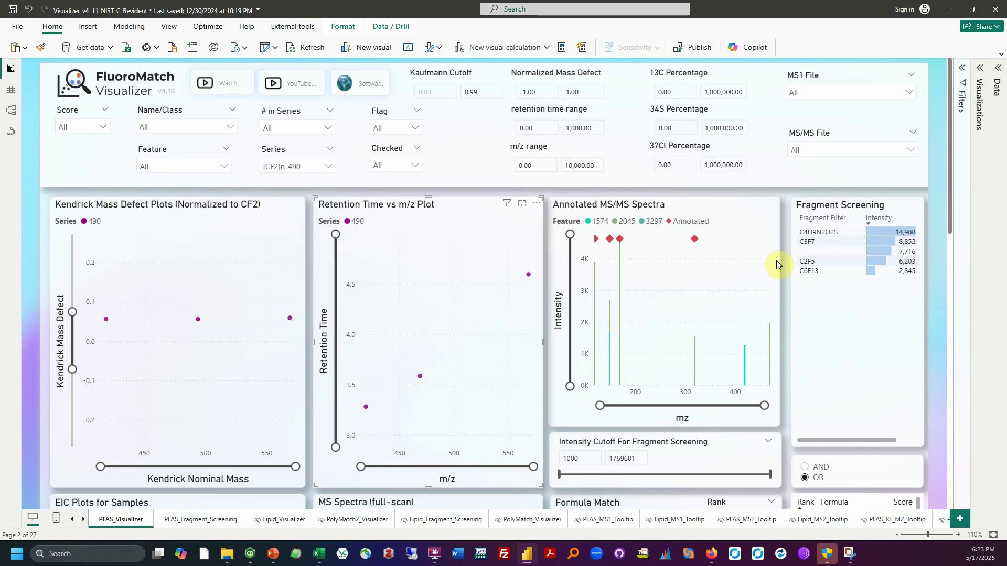
# Lower the minimum fragment intensity cutoff to 0 and limit the retention time axis to about 6.
pyautogui.moveTo(559, 478); pyautogui.dragTo(556, 477)
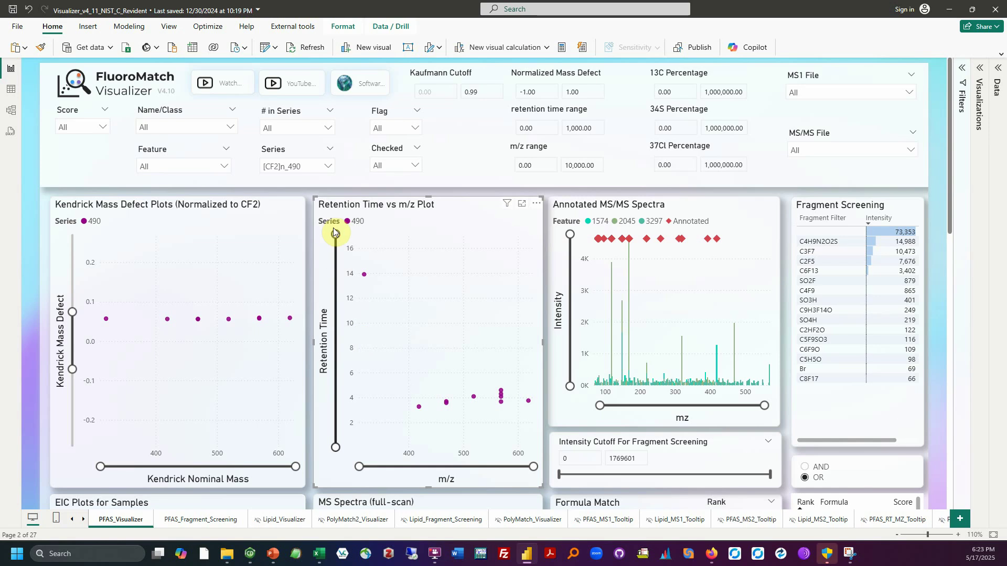
pyautogui.moveTo(333, 231); pyautogui.dragTo(329, 366)
# Try the blank Flag value for series [CF2]n_490, and include all Flag values again.
pyautogui.click(381, 131)
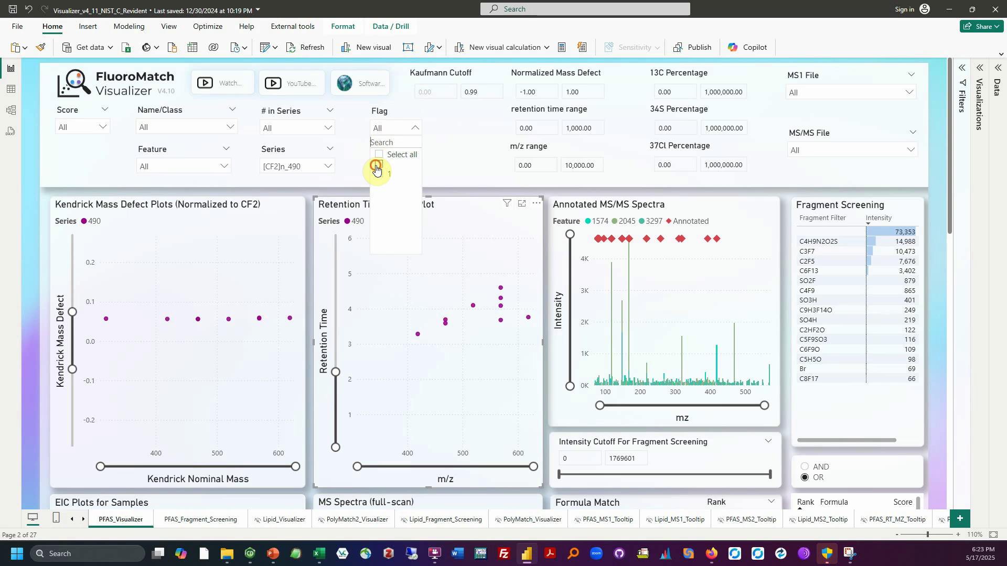
pyautogui.click(377, 166)
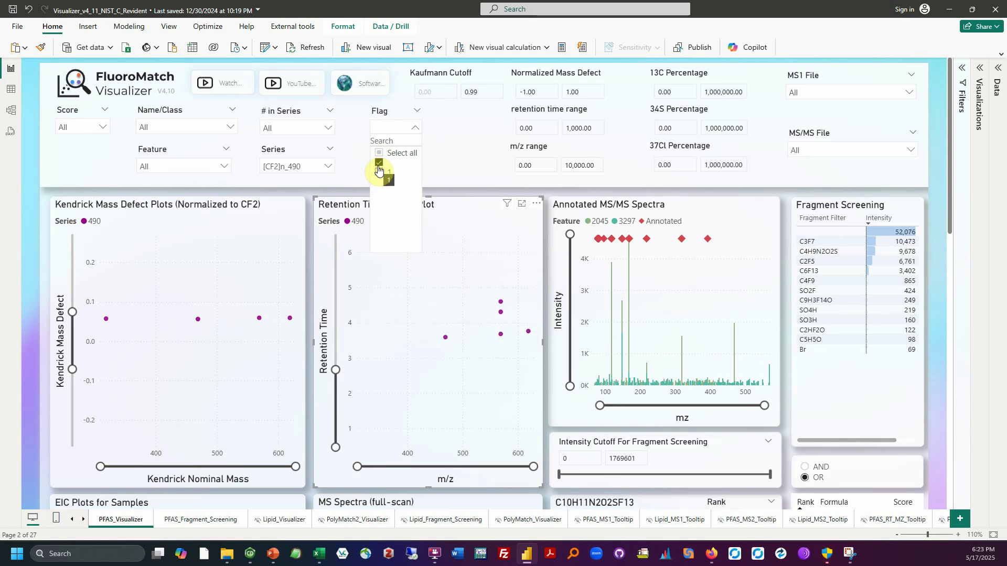
pyautogui.click(379, 166)
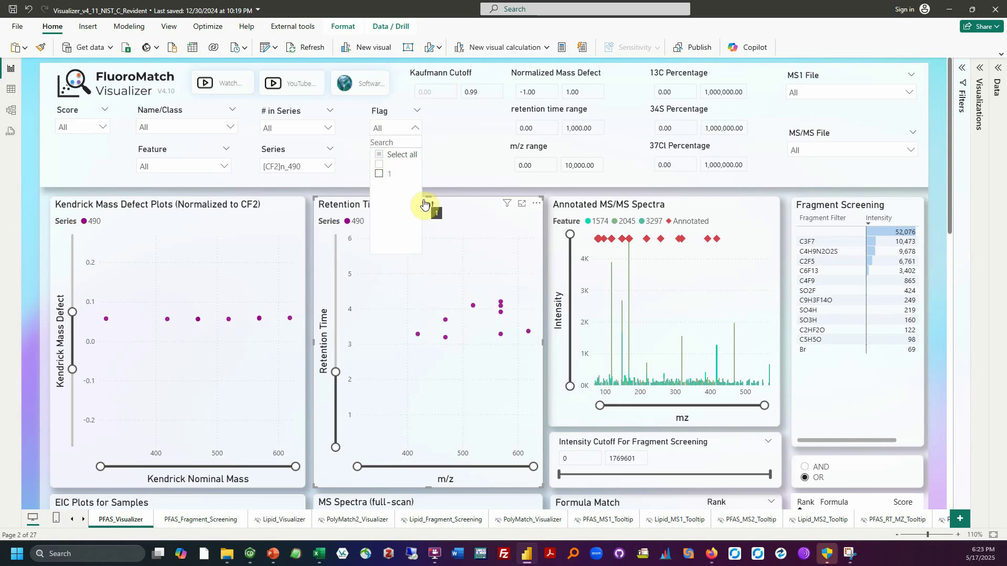
pyautogui.click(464, 195)
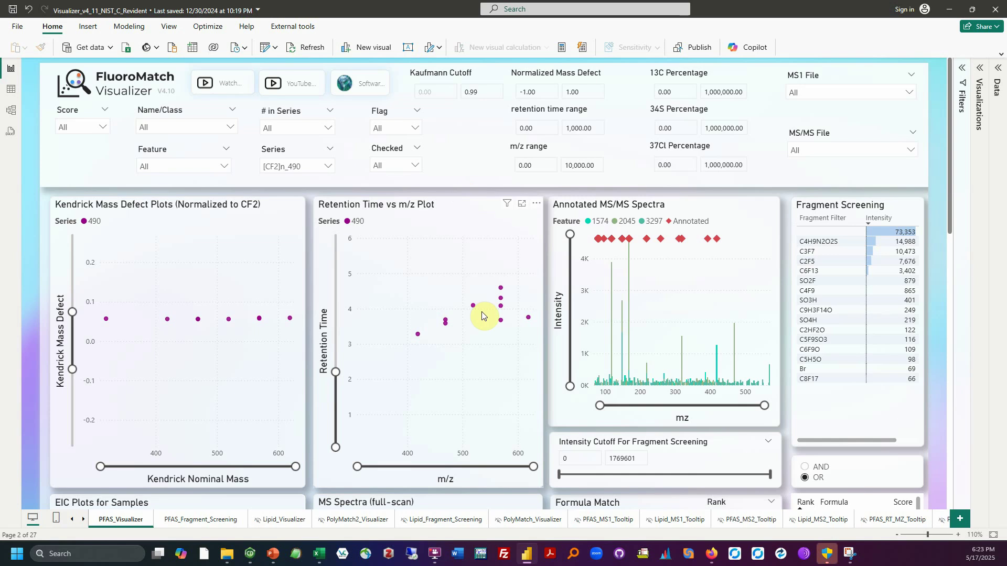
# Check the details of the [CF2]n_490 features in the plots and select feature 2045 by its retention time point.
pyautogui.moveTo(473, 308)
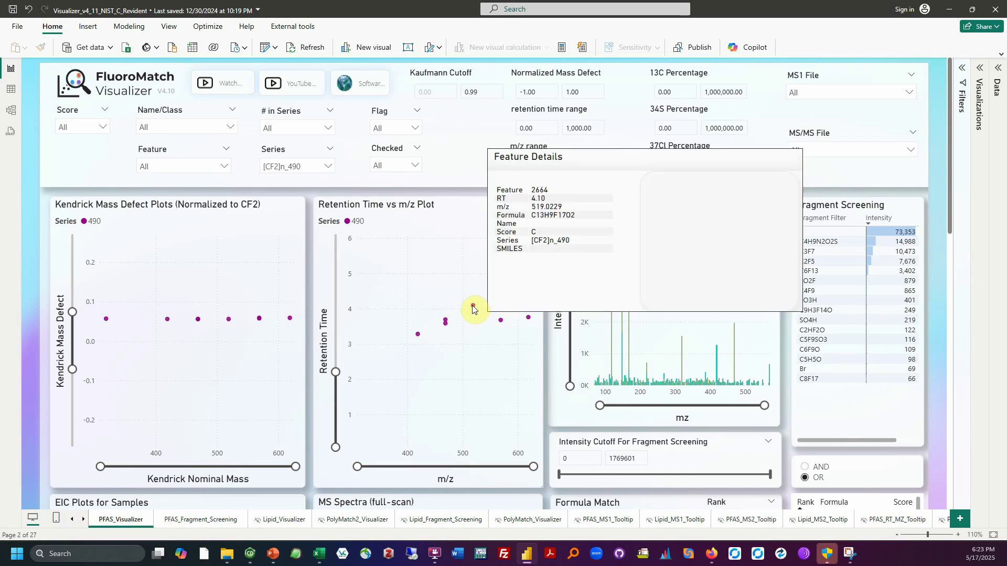
pyautogui.moveTo(447, 322)
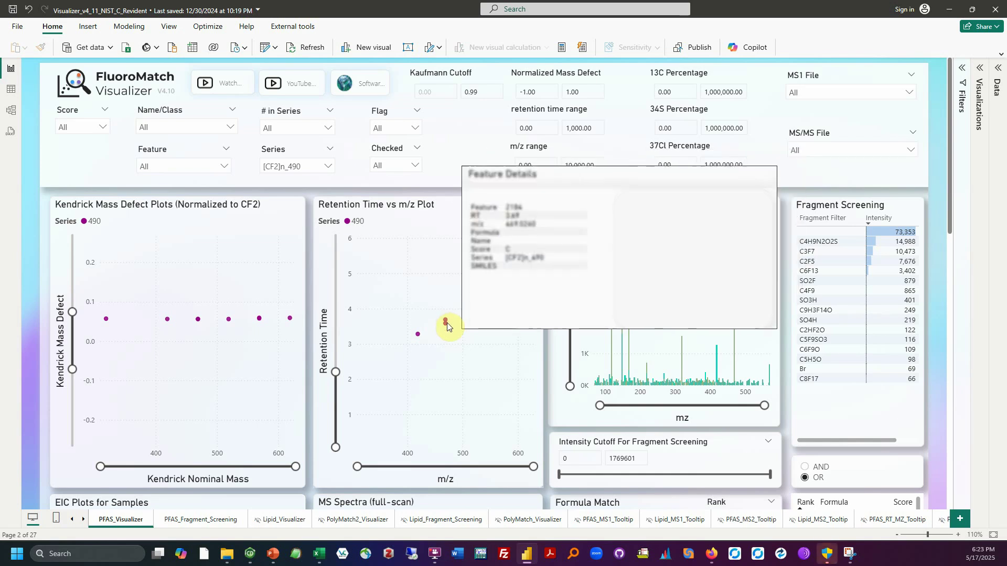
pyautogui.moveTo(417, 337)
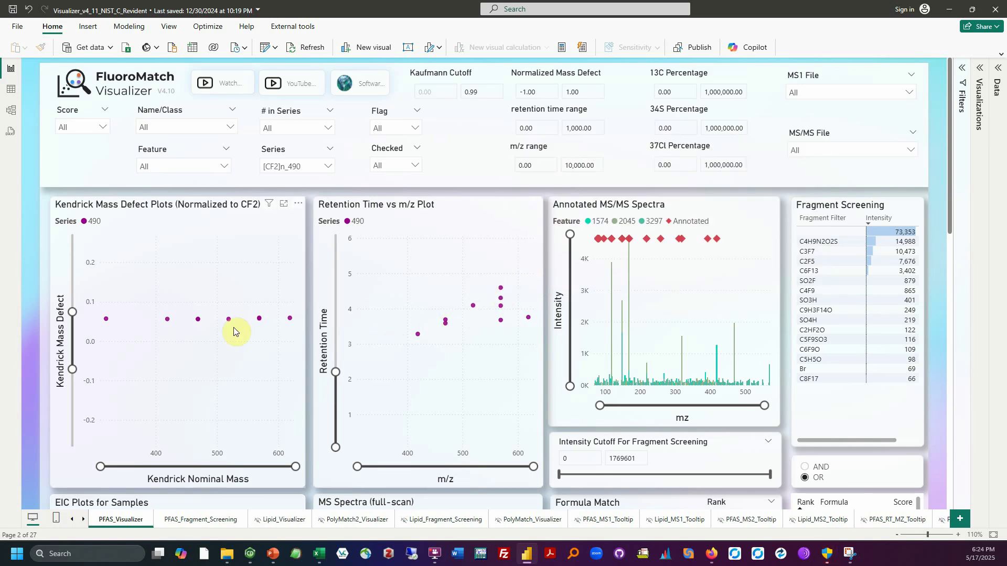
pyautogui.moveTo(197, 322)
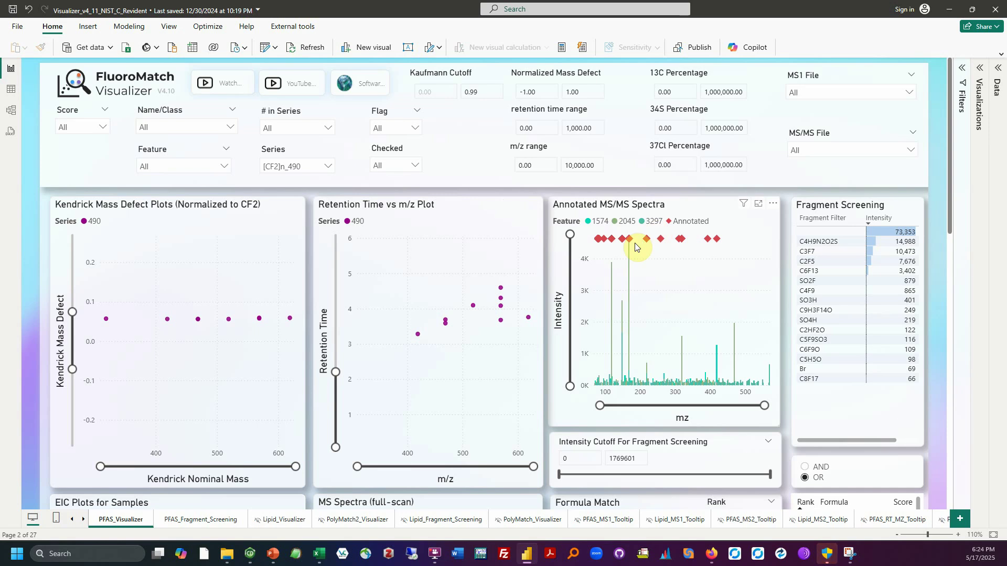
pyautogui.click(418, 334)
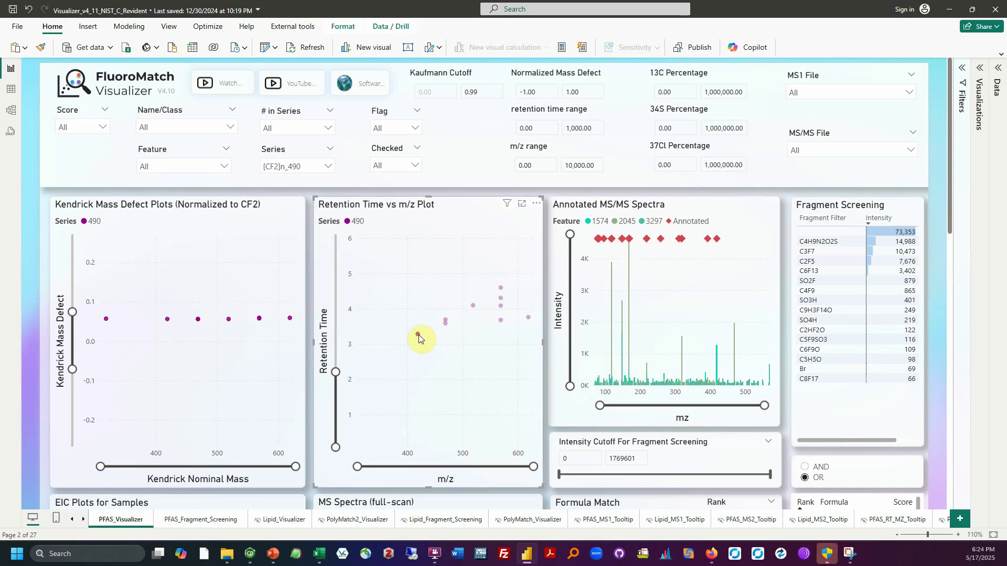
pyautogui.click(445, 323)
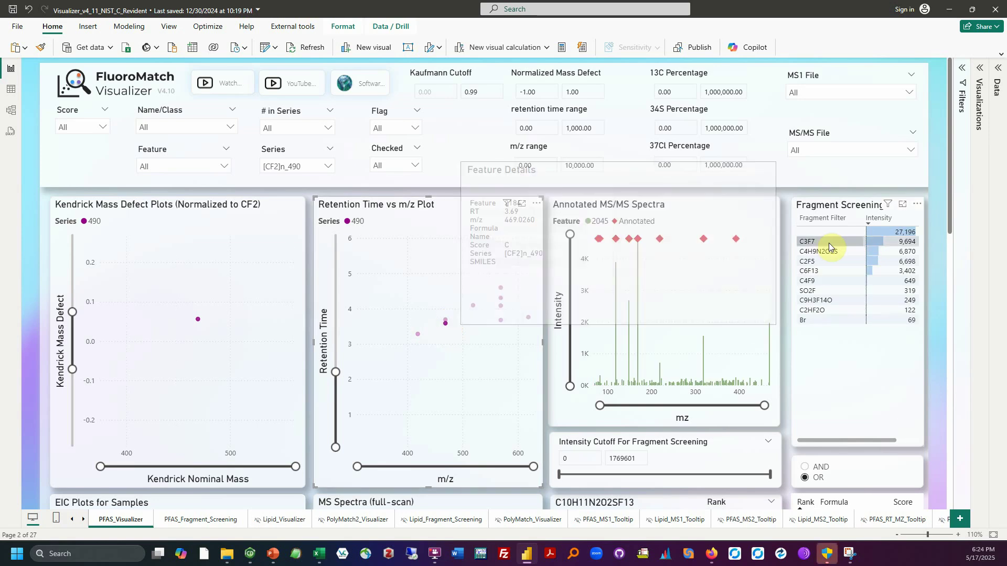
# Examine feature 2045's chromatogram, full-scan spectrum, ranked formula matches and screened fragments.
pyautogui.scroll(-3, 498, 285)
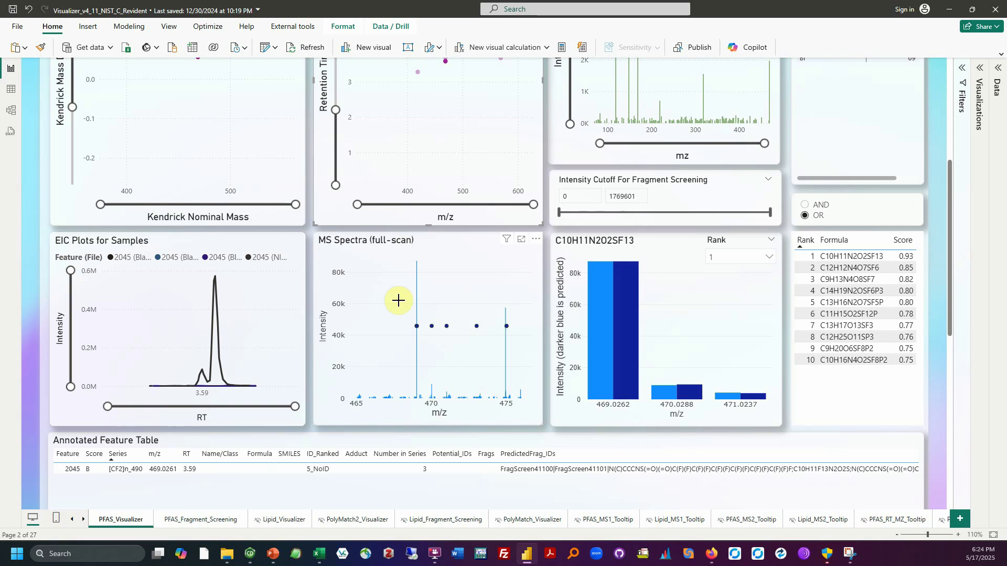
pyautogui.scroll(3, 656, 116)
pyautogui.scroll(1, 657, 143)
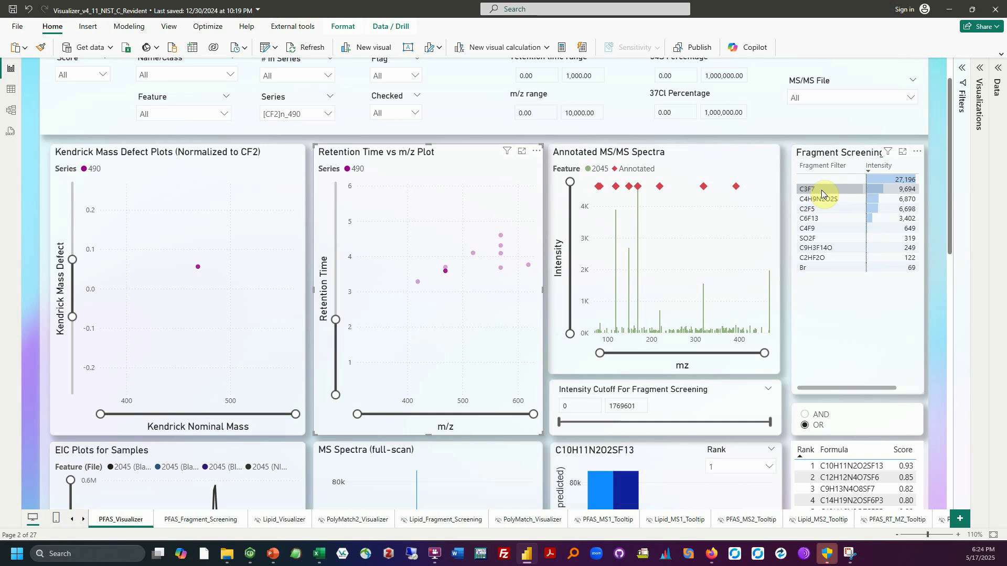
pyautogui.scroll(-5, 701, 389)
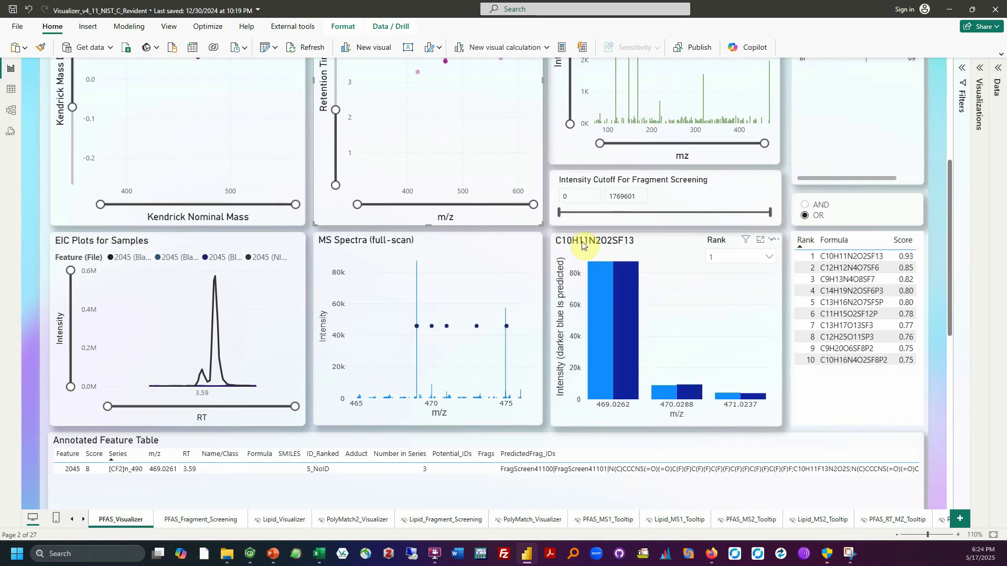
pyautogui.scroll(4, 659, 241)
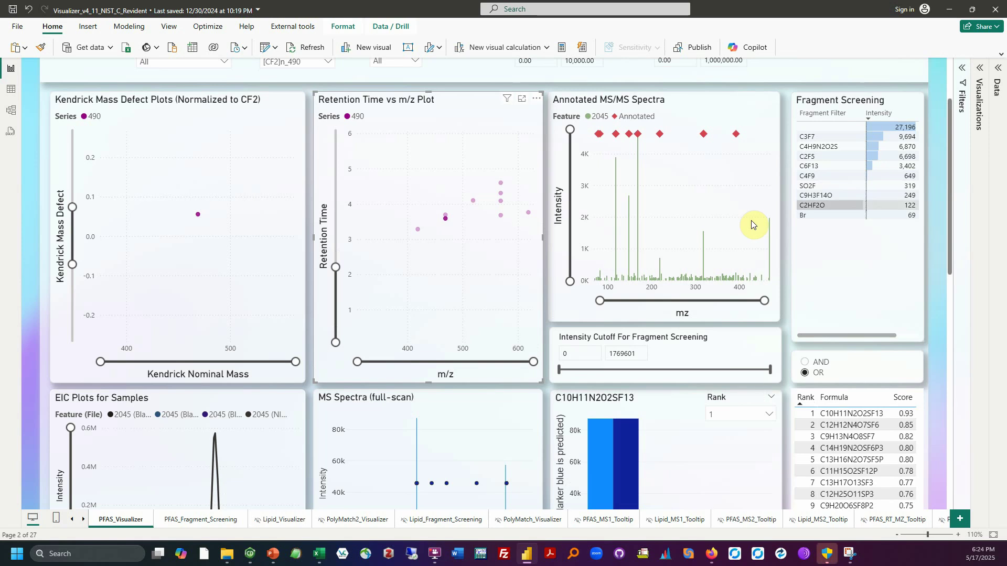
pyautogui.scroll(3, 824, 189)
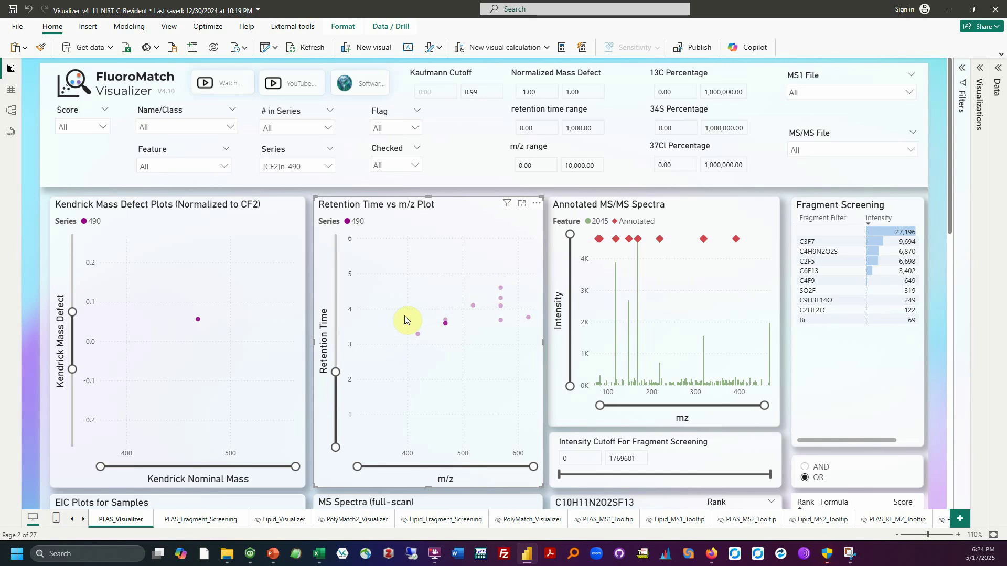
# Select the series points with steadily rising retention time, adding the uppermost one near m/z 569, and examine their Annotated Feature Table entries.
pyautogui.moveTo(400, 281); pyautogui.dragTo(481, 365)
pyautogui.keyDown('ctrl'); pyautogui.click(501, 288); pyautogui.keyUp('ctrl')
pyautogui.scroll(-1, 304, 352)
pyautogui.scroll(-7, 306, 354)
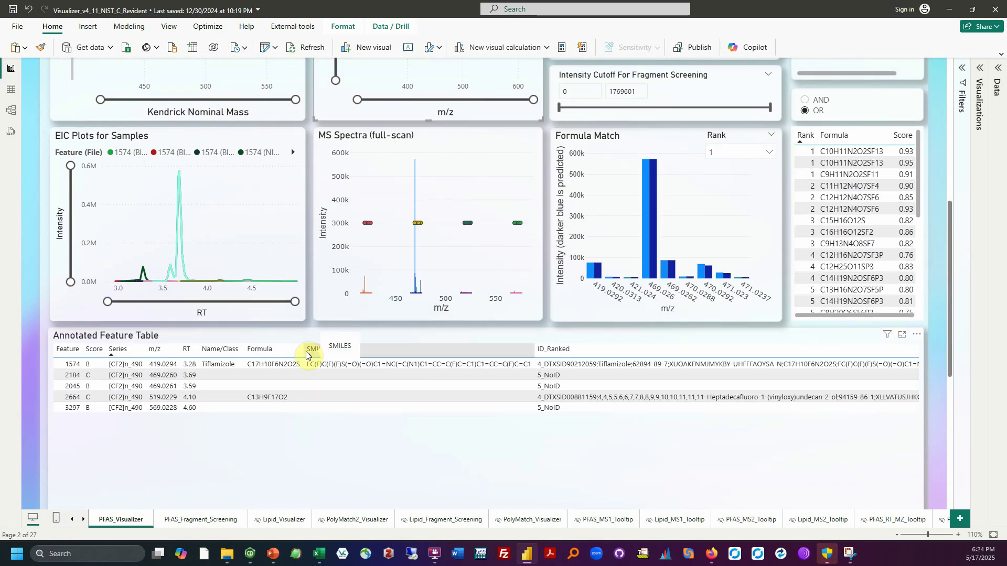
pyautogui.scroll(4, 272, 420)
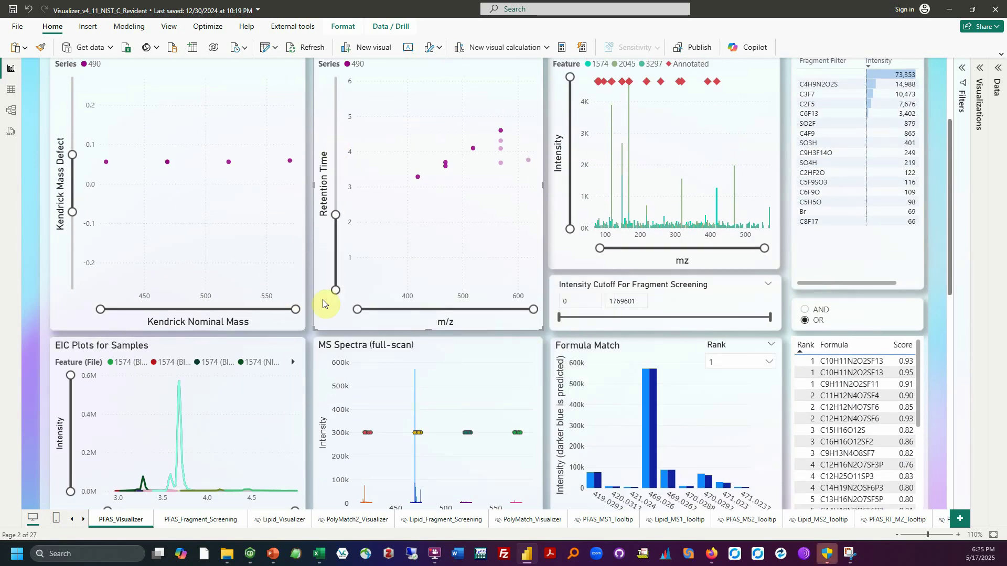
pyautogui.scroll(2, 323, 257)
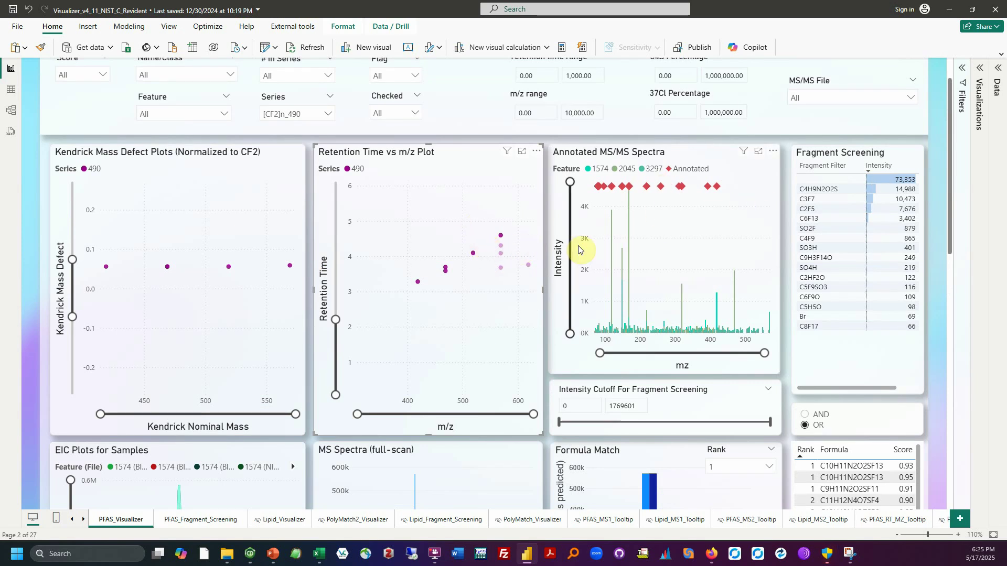
pyautogui.click(578, 407)
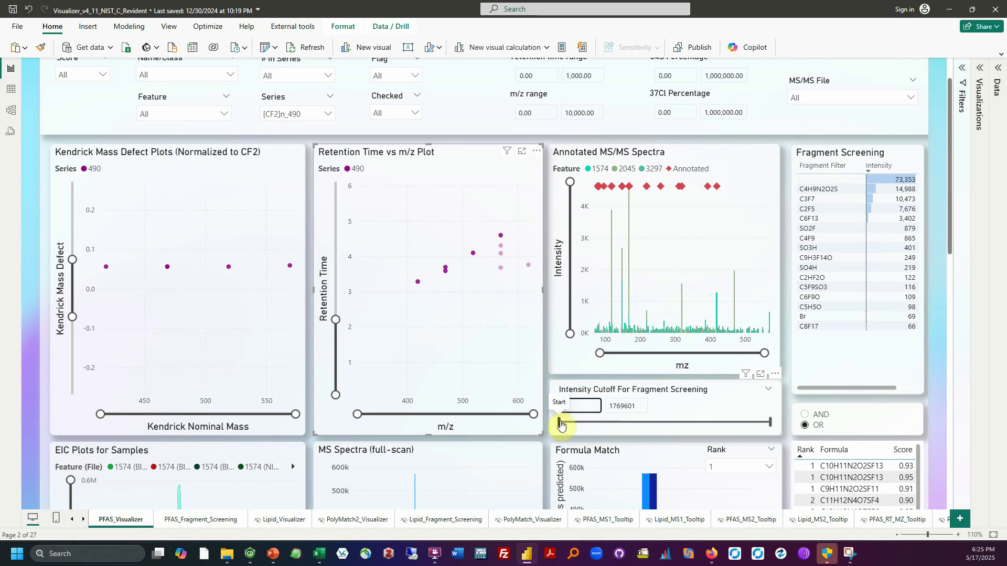
pyautogui.moveTo(566, 423); pyautogui.dragTo(492, 422)
pyautogui.click(565, 409)
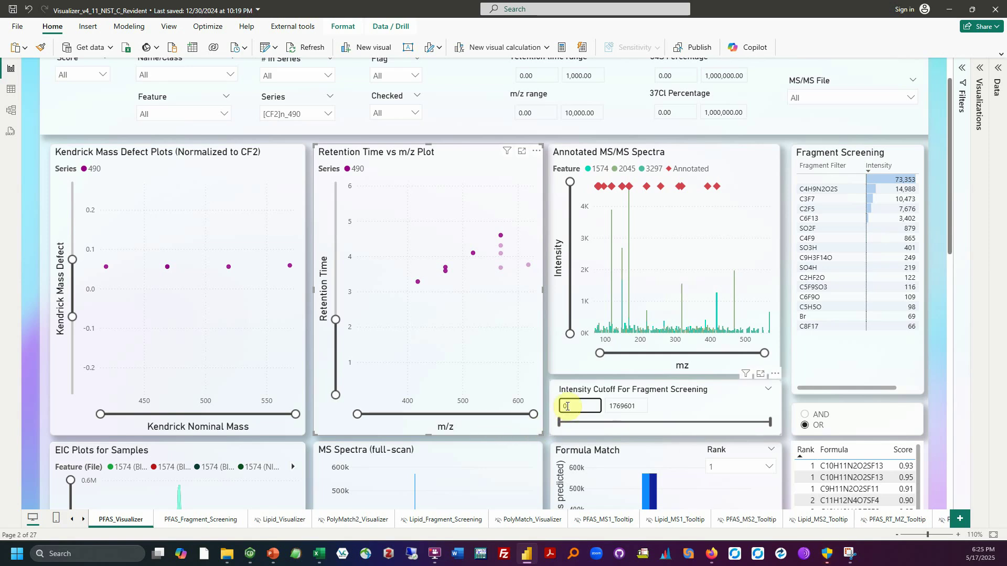
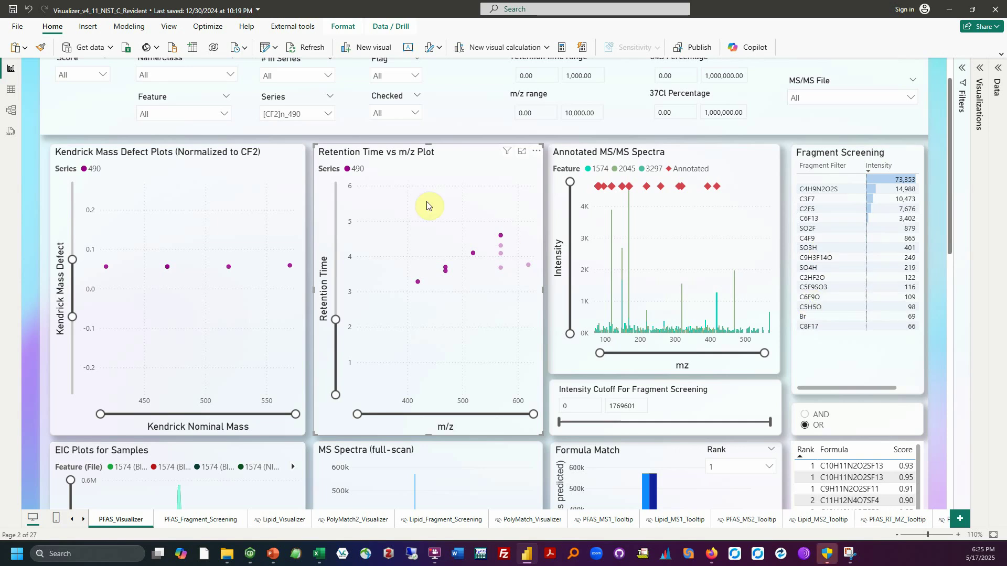
# Clear the [CF2]n_490 series filter and widen the retention time axis of the m/z plot to its full range.
pyautogui.click(294, 112)
pyautogui.click(268, 151)
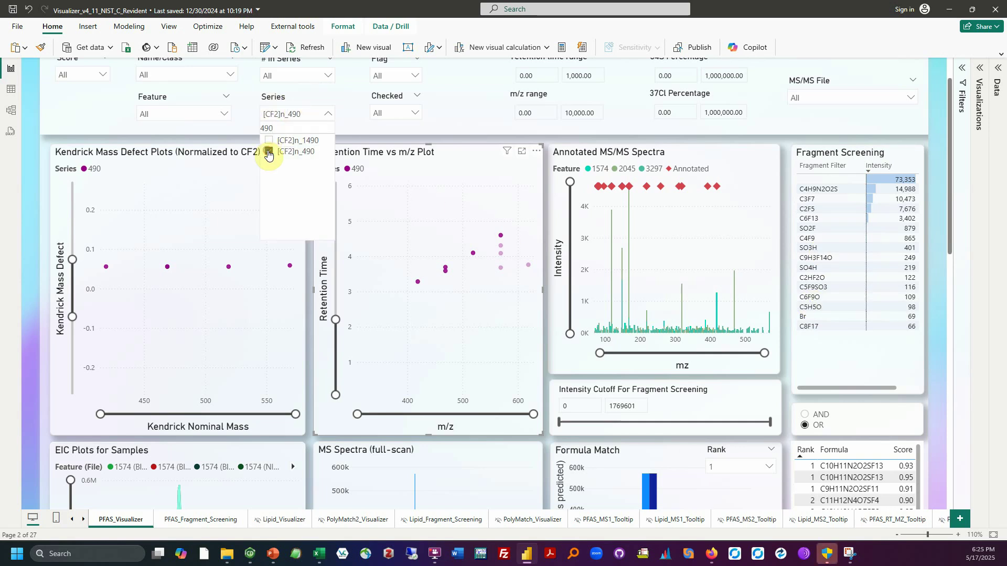
pyautogui.click(508, 241)
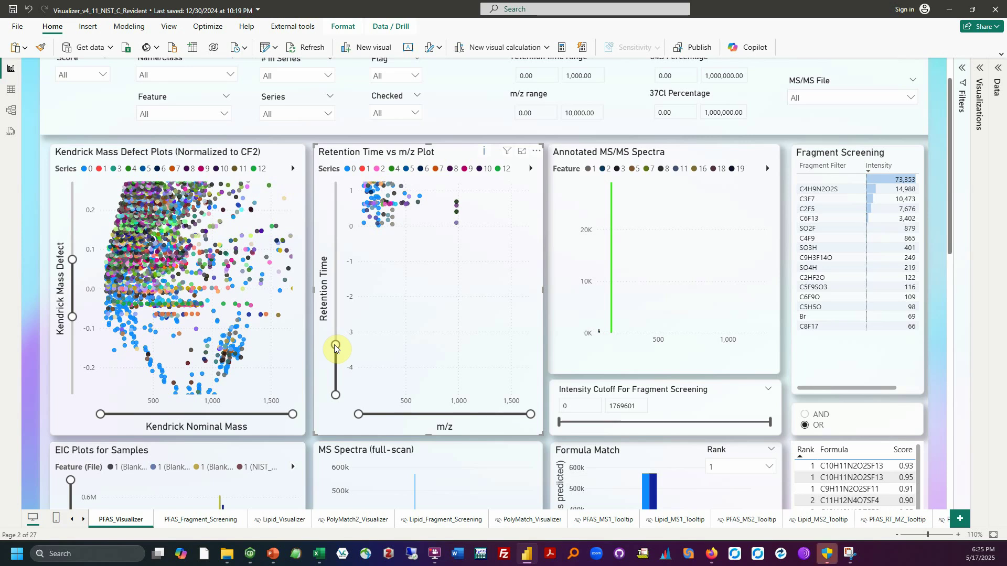
pyautogui.click(334, 345)
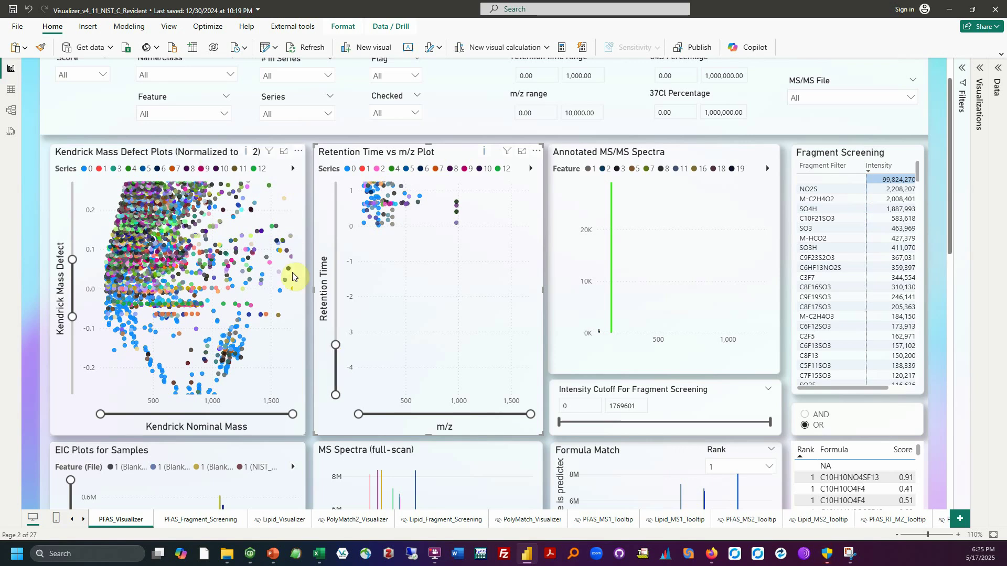
pyautogui.click(309, 279)
pyautogui.moveTo(326, 344); pyautogui.dragTo(304, 170)
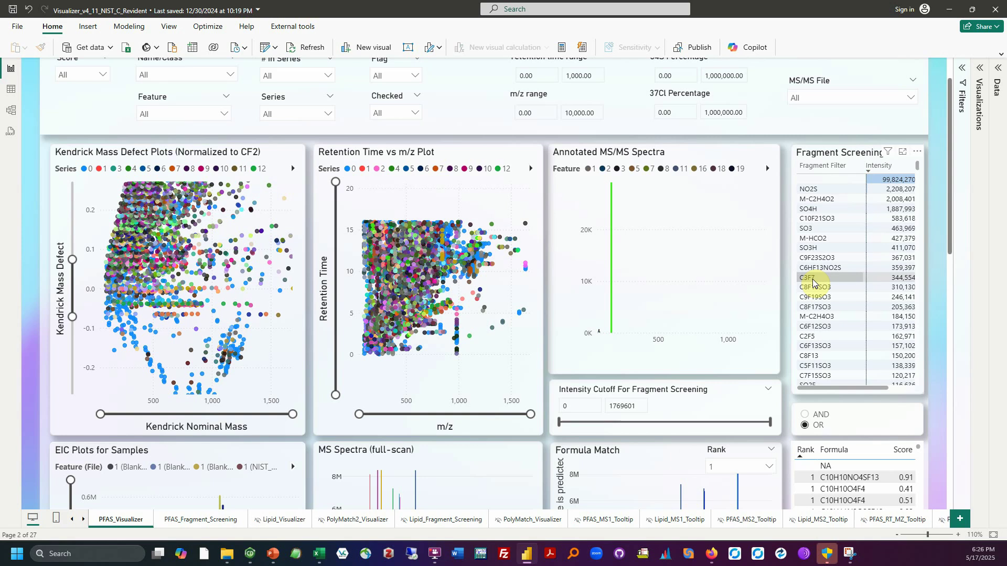
# Set the fragment screening logic to AND and screen for features containing both the C3F7 and C2F5 fragments.
pyautogui.click(805, 417)
pyautogui.click(809, 281)
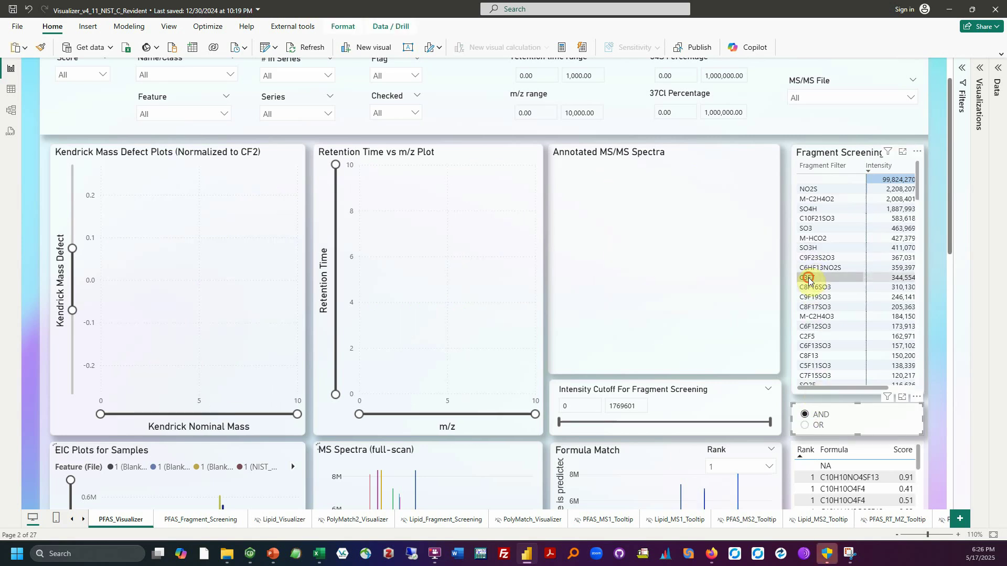
pyautogui.click(812, 338)
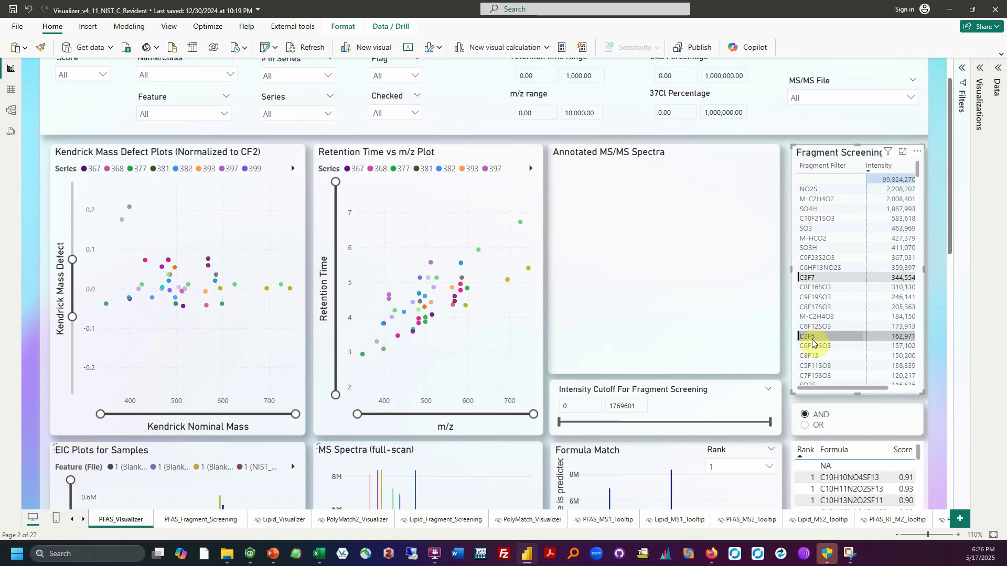
pyautogui.scroll(-2, 827, 262)
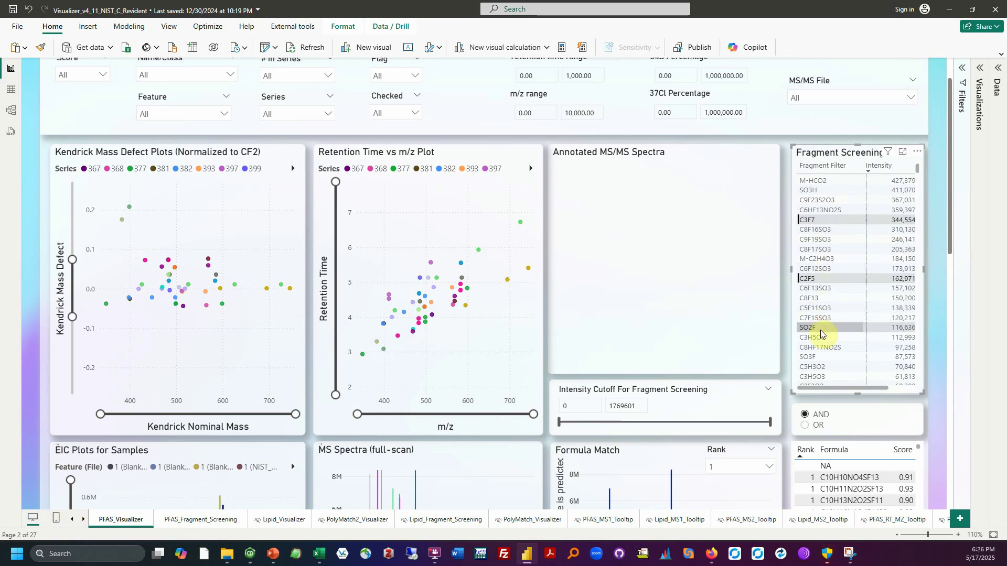
pyautogui.scroll(2, 806, 325)
pyautogui.scroll(2, 816, 236)
pyautogui.scroll(-2, 812, 262)
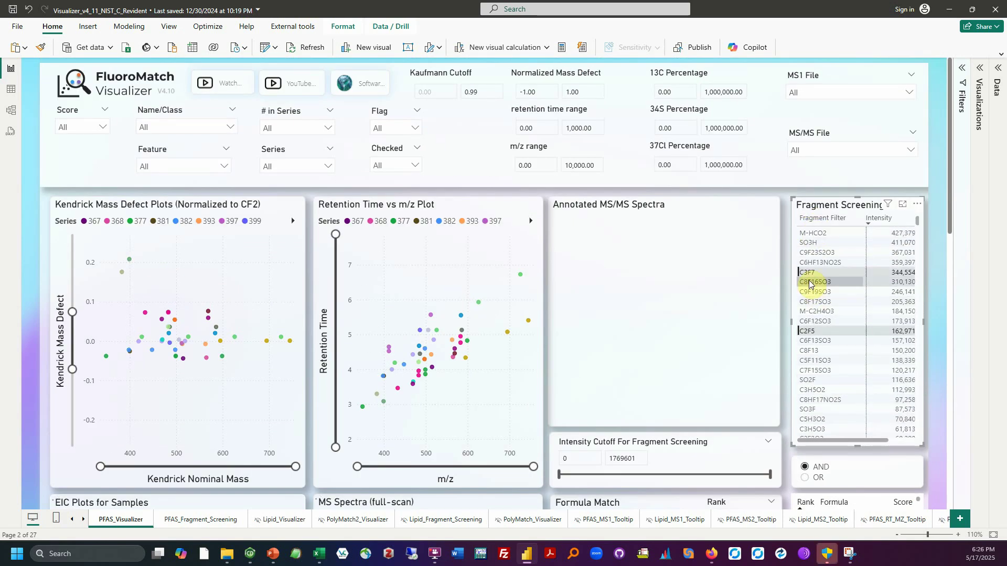
# Set the lower intensity cutoff for fragment screening to 500 and check a feature's details in the retention time plot.
pyautogui.click(573, 460)
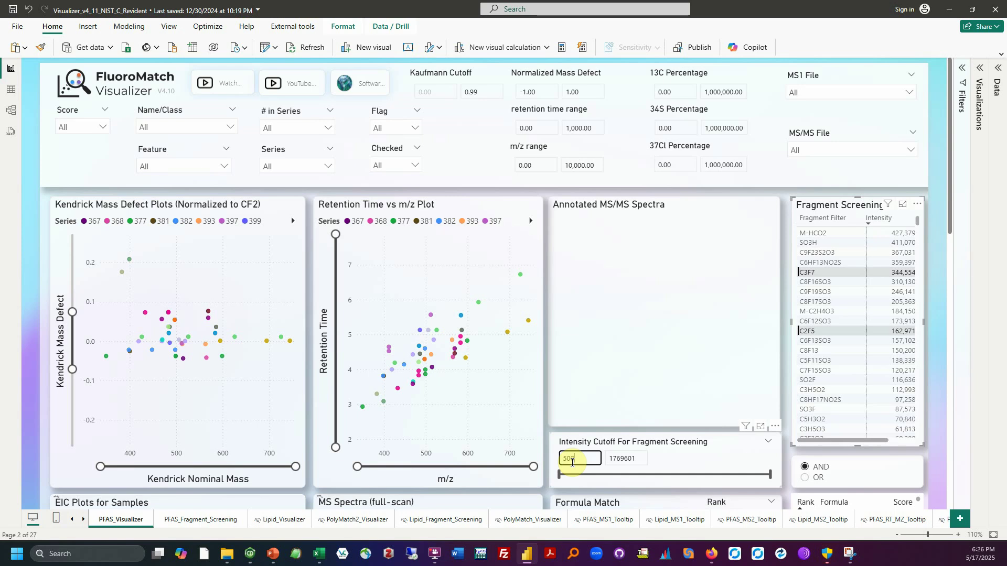
pyautogui.write('500')
pyautogui.press('Return')
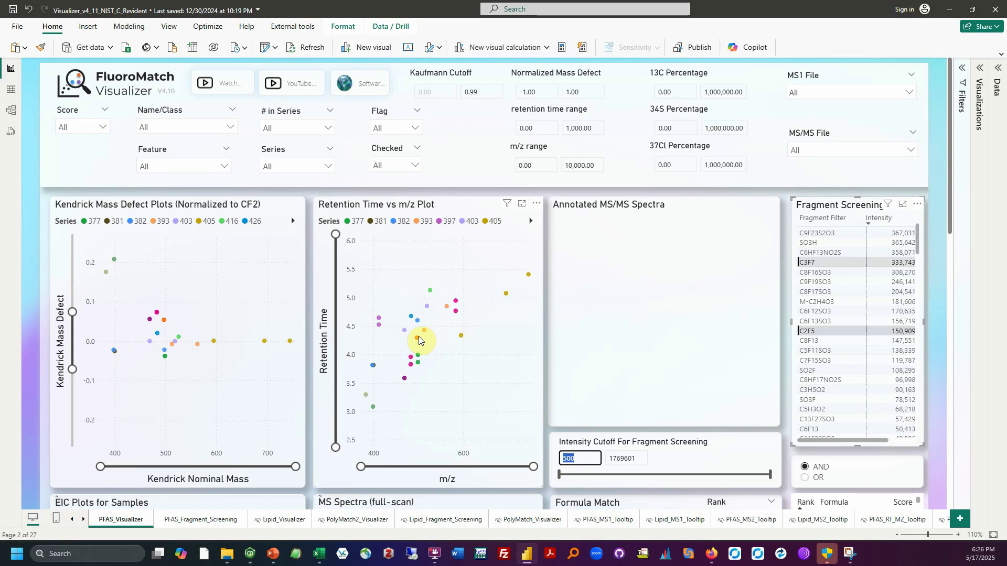
pyautogui.moveTo(425, 329)
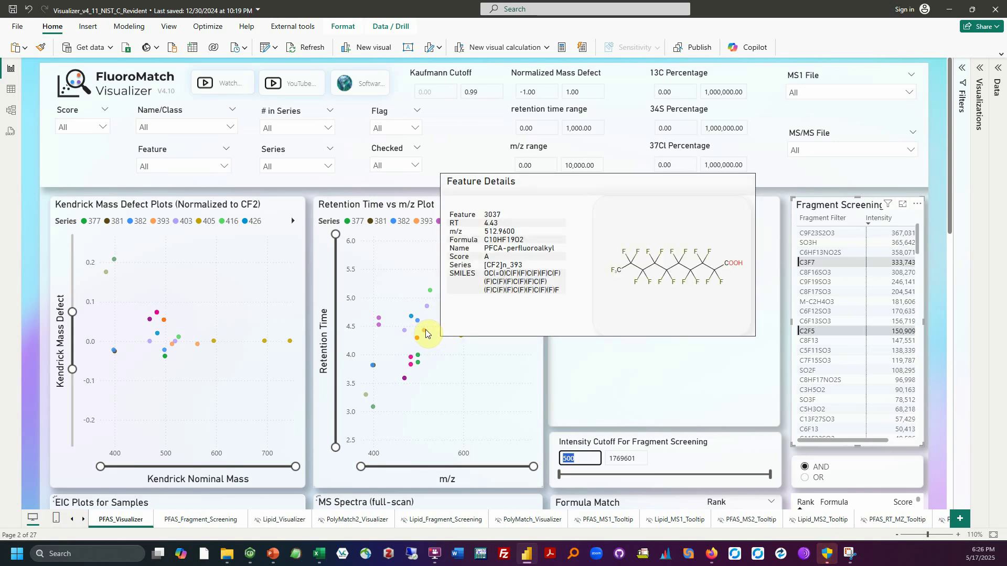
pyautogui.scroll(-3, 427, 336)
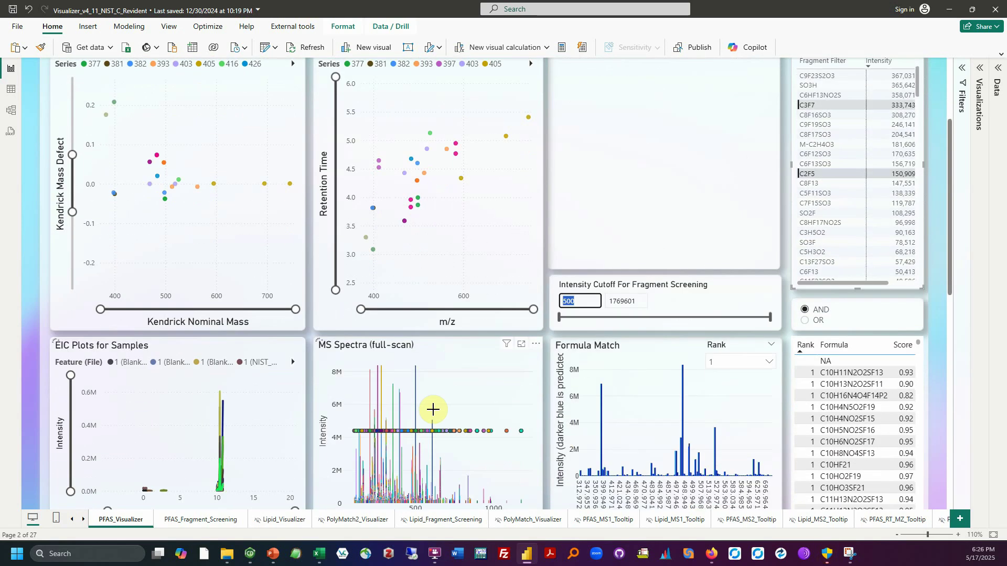
pyautogui.scroll(1, 450, 367)
pyautogui.moveTo(373, 304)
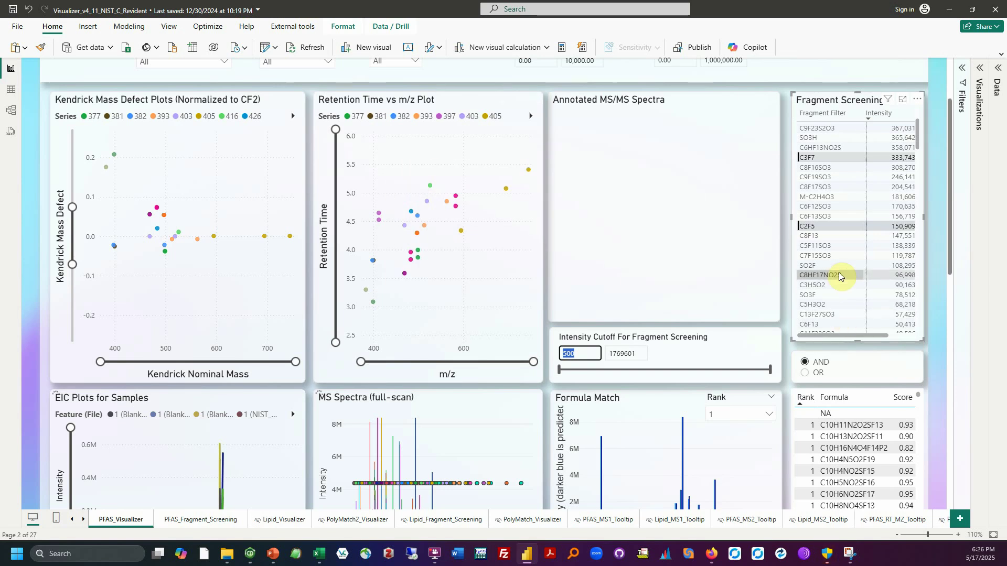
pyautogui.scroll(3, 755, 346)
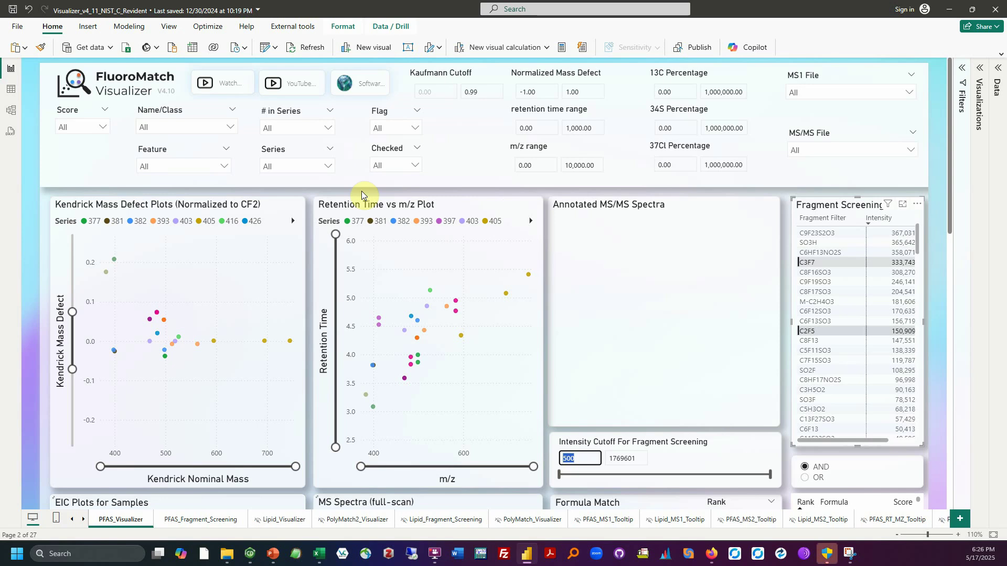
pyautogui.click(285, 126)
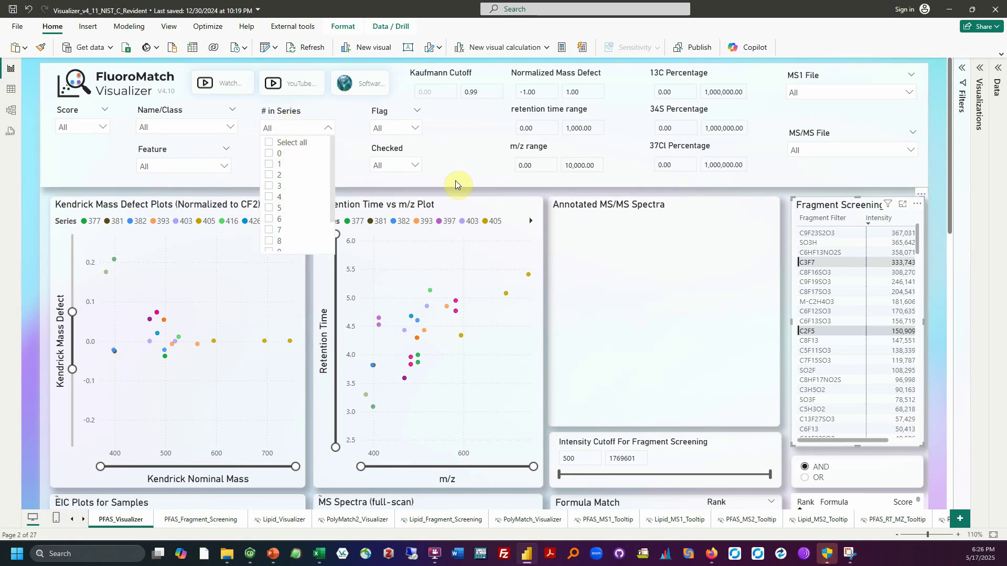
pyautogui.click(486, 197)
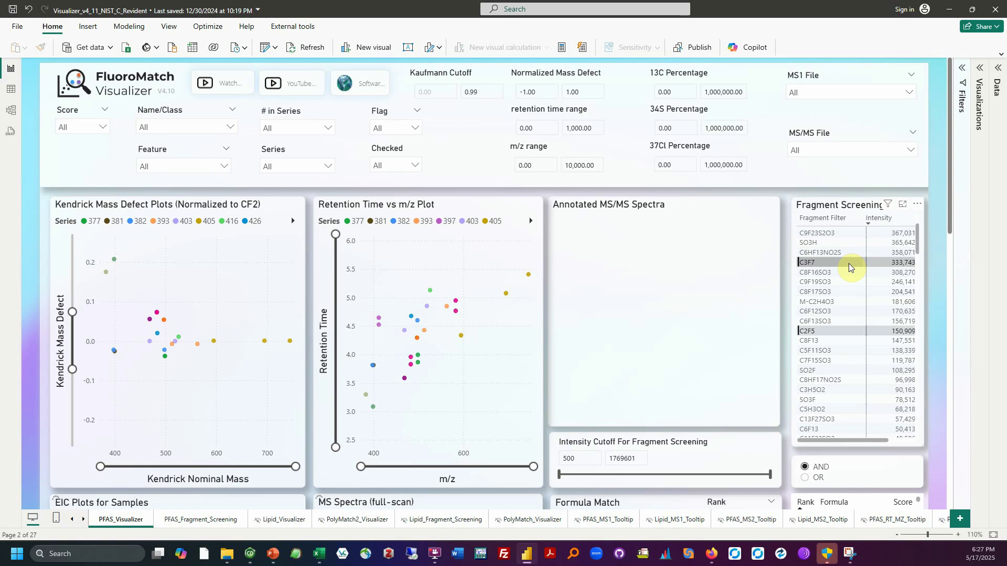
# Deselect the C3F7 and C2F5 fragment filters and return the fragment screening logic to OR.
pyautogui.click(823, 329)
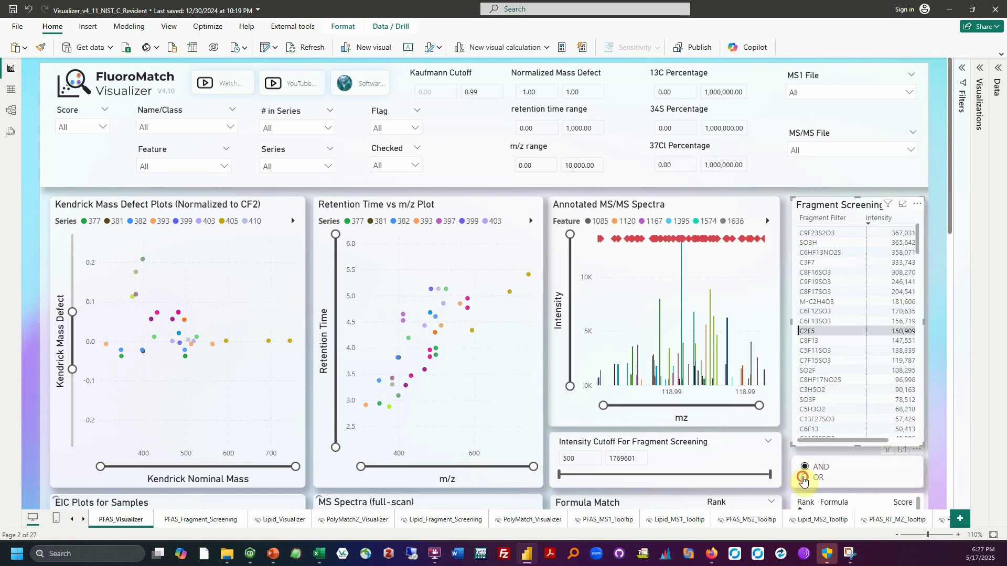
pyautogui.click(803, 480)
pyautogui.click(807, 333)
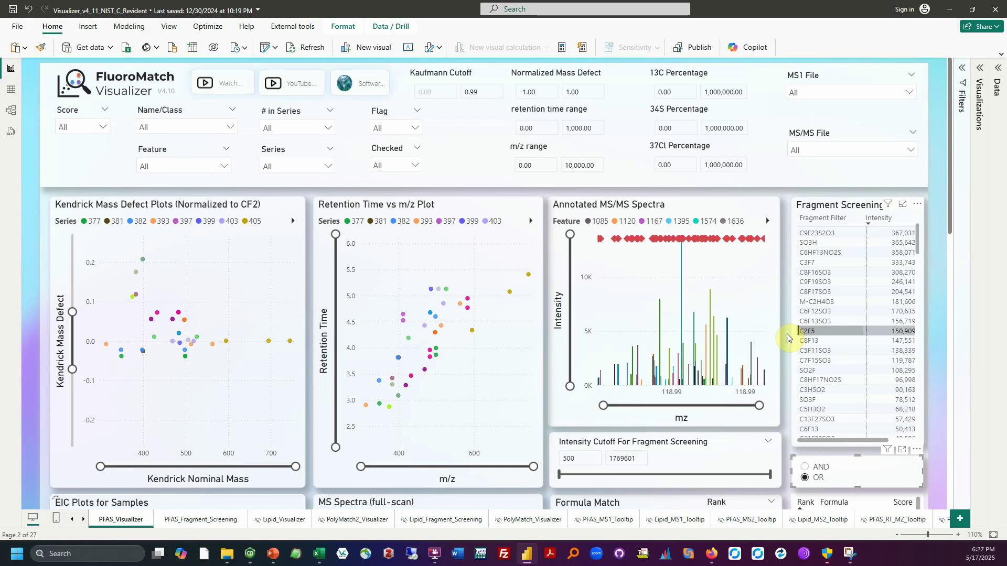
pyautogui.click(786, 335)
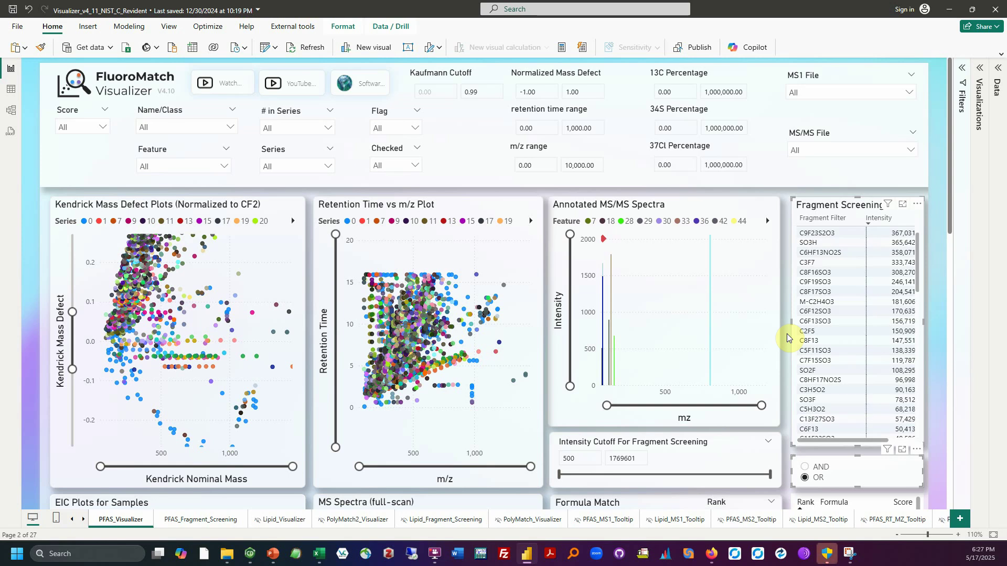
# Reset the lower intensity cutoff for fragment screening to 0.
pyautogui.click(786, 338)
pyautogui.scroll(-2, 786, 338)
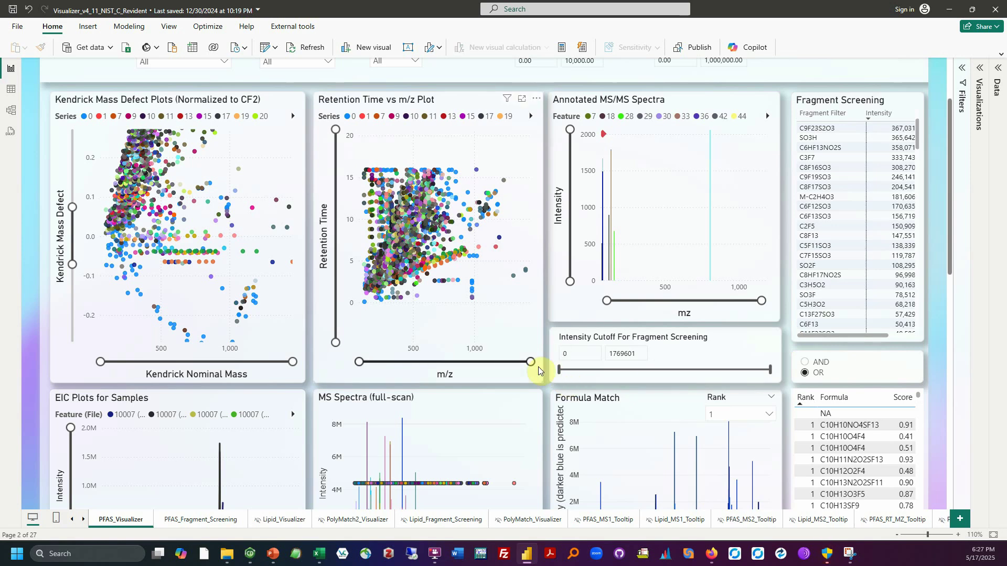
pyautogui.click(558, 371)
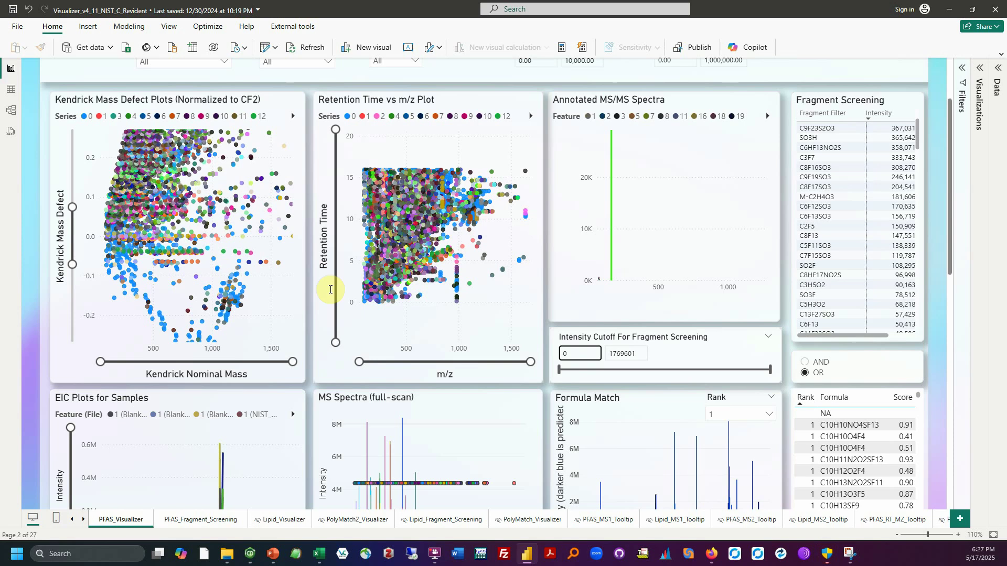
pyautogui.scroll(2, 309, 306)
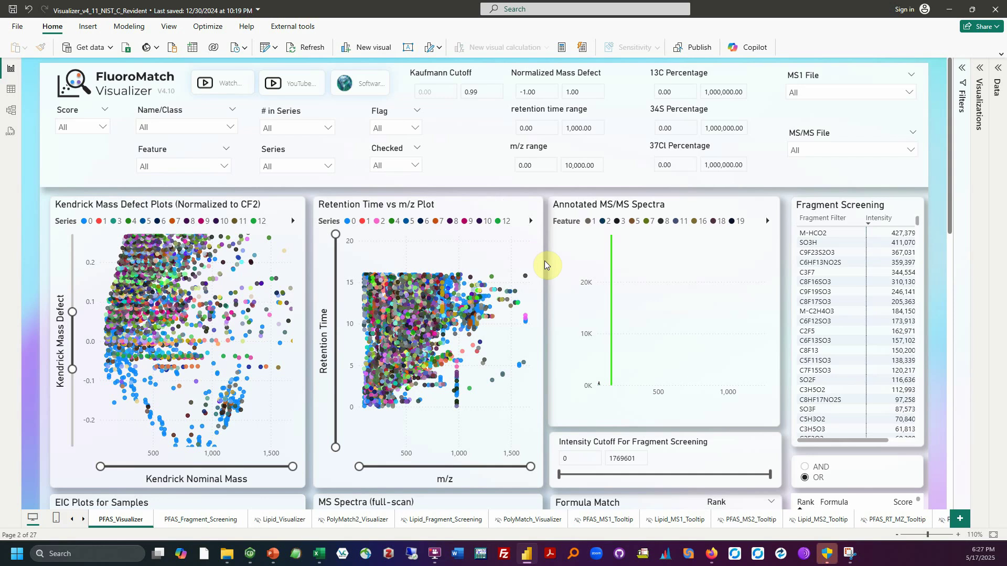
# Filter the features to Score A and narrow the Kendrick mass defect axis to about -0.13 to 0.12.
pyautogui.click(573, 92)
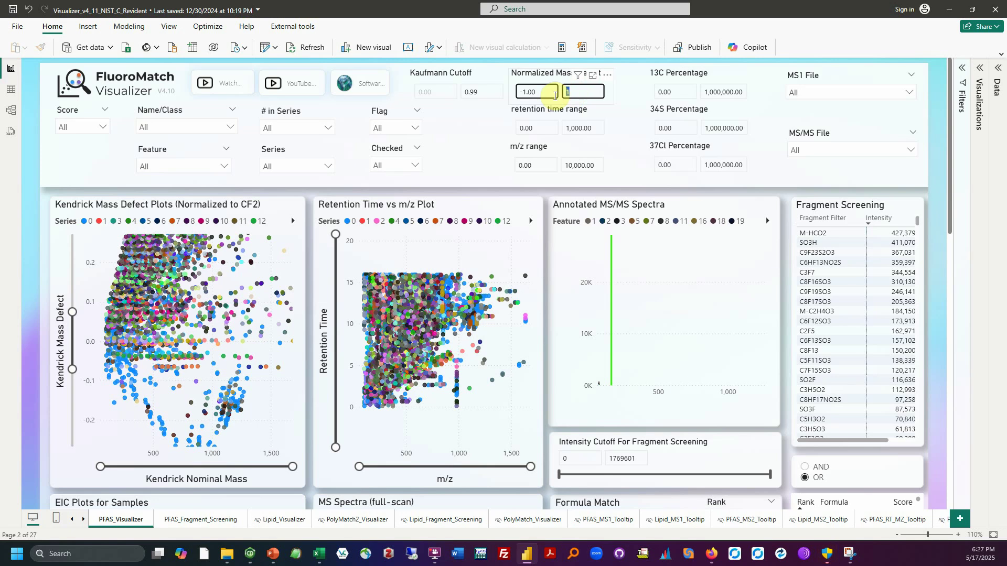
pyautogui.moveTo(72, 313); pyautogui.dragTo(69, 337)
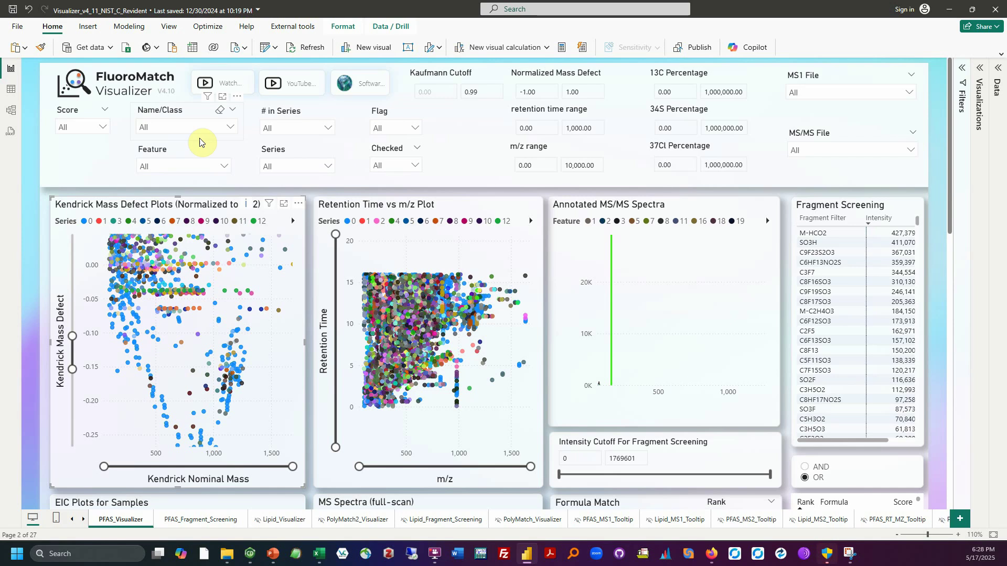
pyautogui.click(94, 129)
pyautogui.click(65, 152)
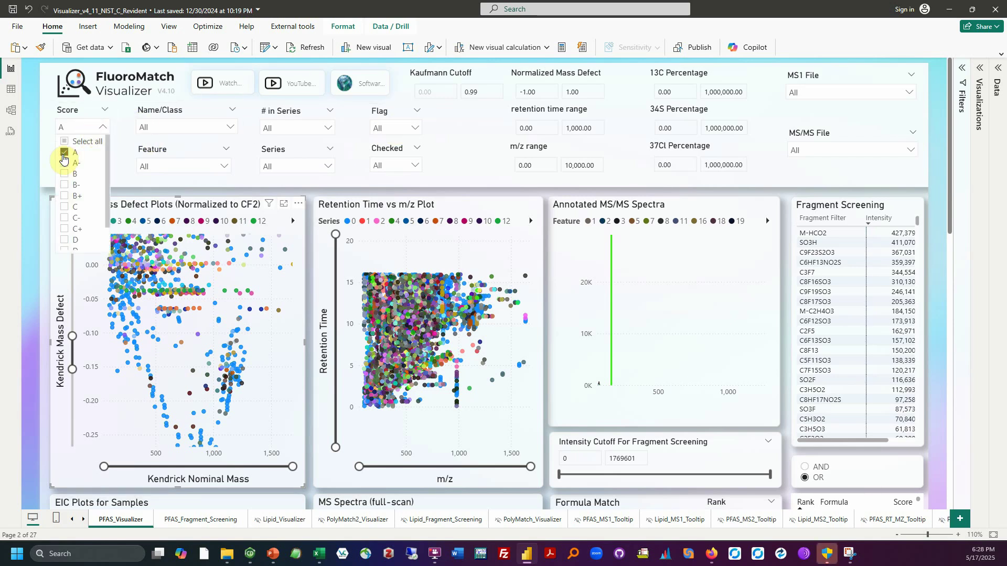
pyautogui.click(308, 210)
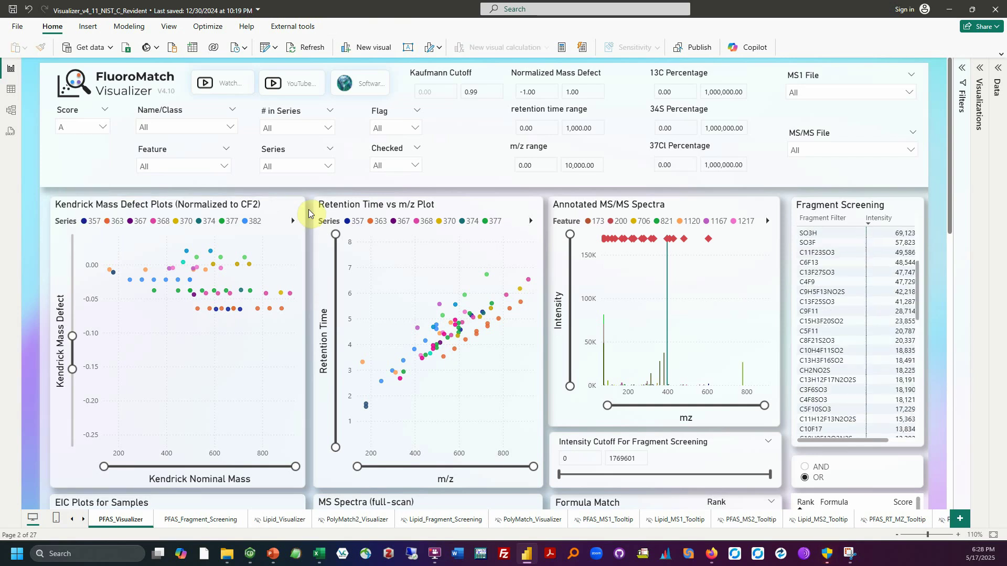
pyautogui.moveTo(73, 369); pyautogui.dragTo(68, 322)
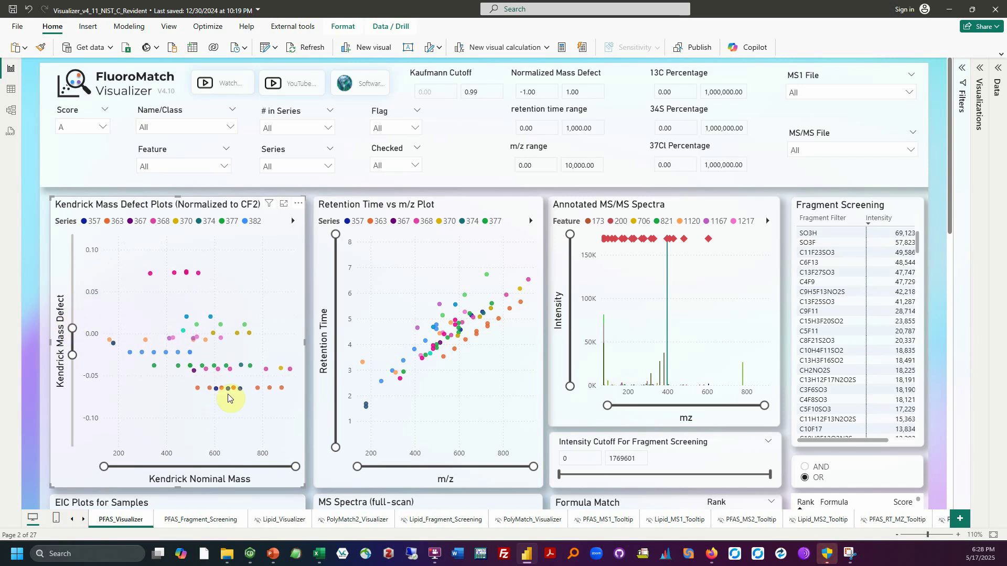
# Limit the normalized mass defect range to -0.10 through 0.10.
pyautogui.click(536, 94)
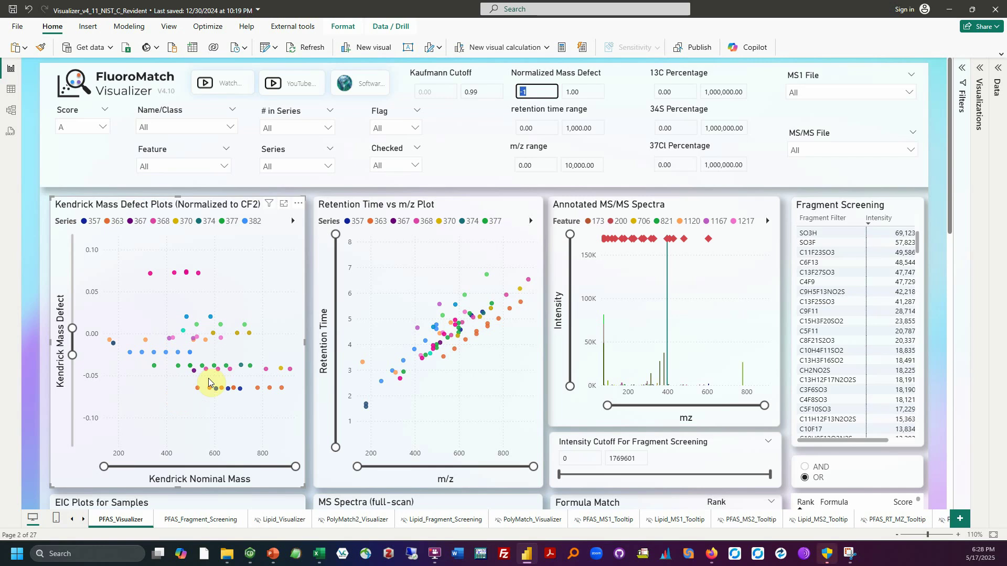
pyautogui.write('0-')
pyautogui.write('.1')
pyautogui.click(570, 93)
pyautogui.doubleClick(571, 92)
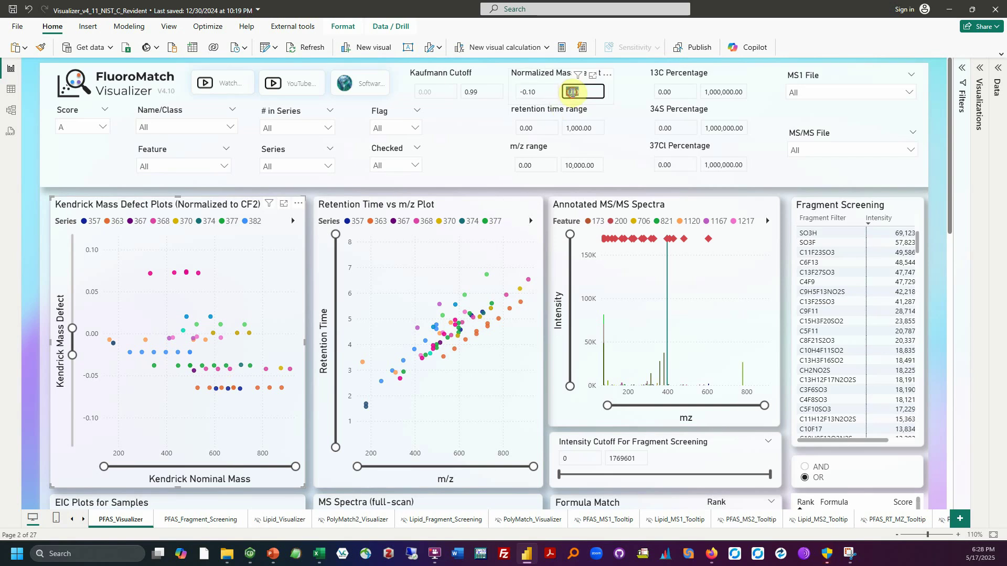
pyautogui.write('.1')
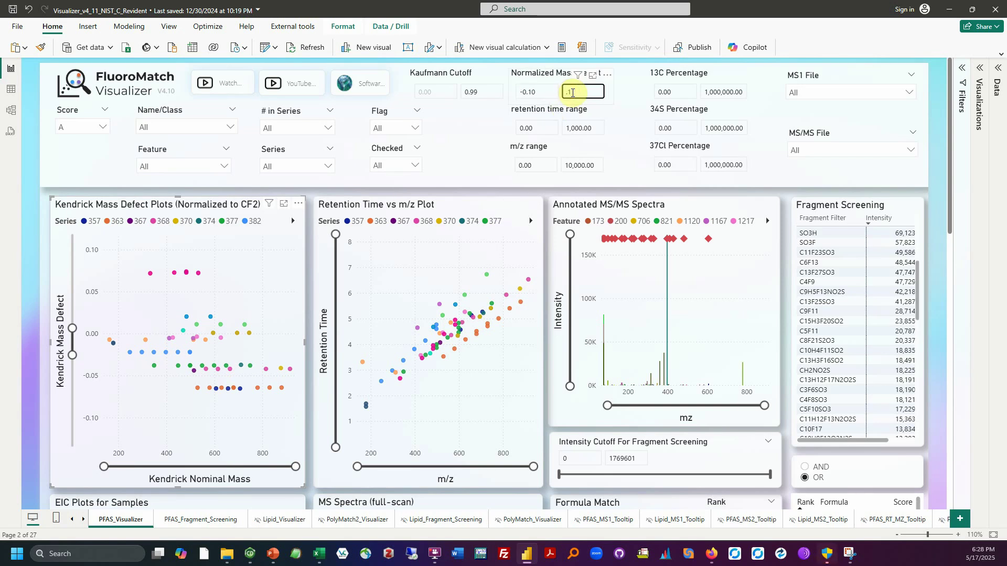
pyautogui.click(443, 193)
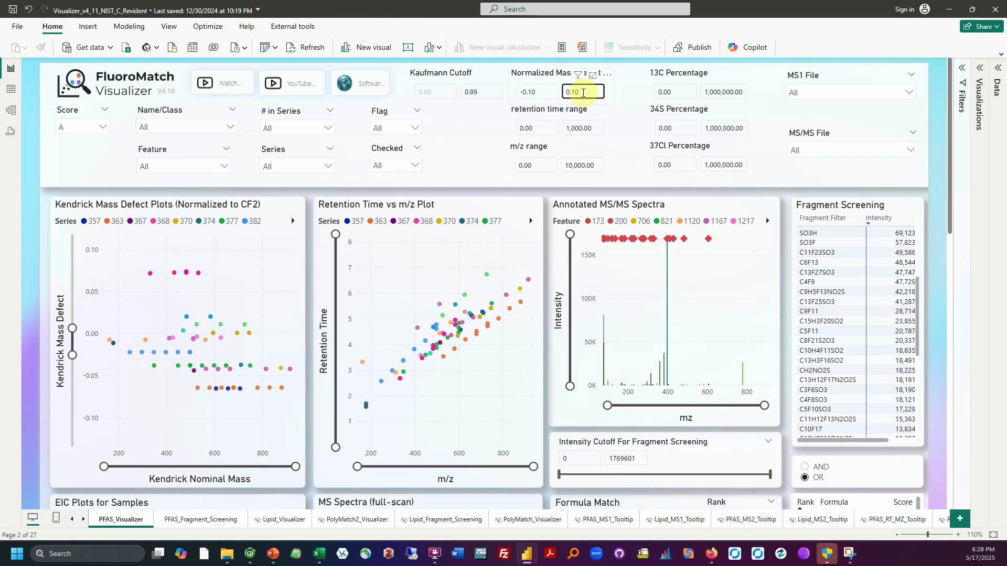
# Clear the Score A filter so that features of every score are included in the plots.
pyautogui.doubleClick(485, 96)
pyautogui.click(485, 95)
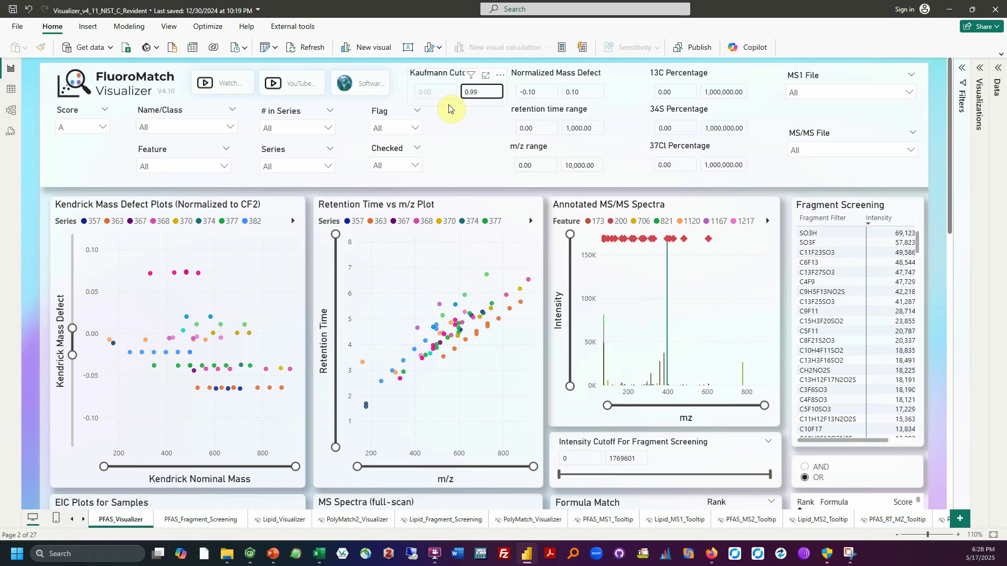
pyautogui.click(82, 127)
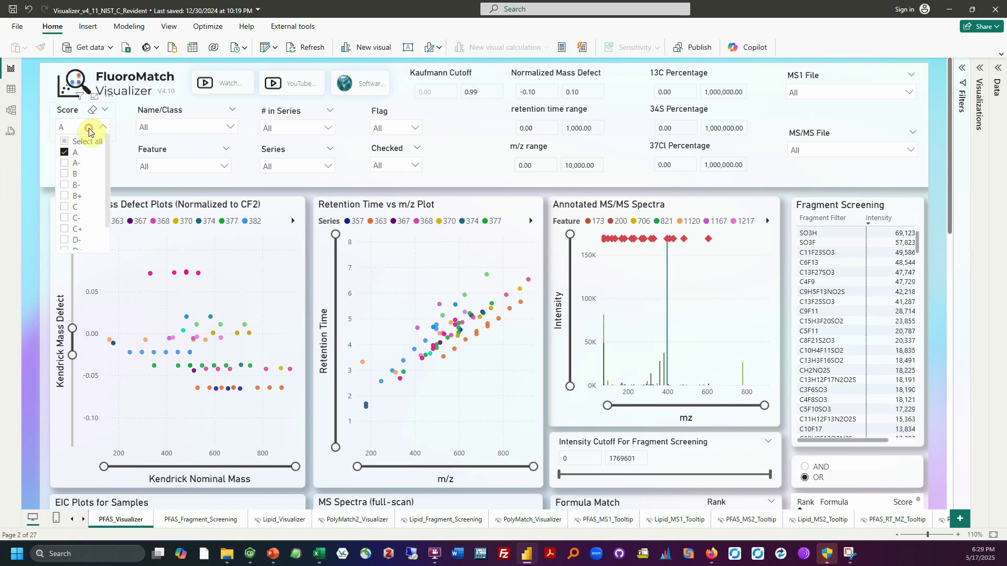
pyautogui.click(66, 154)
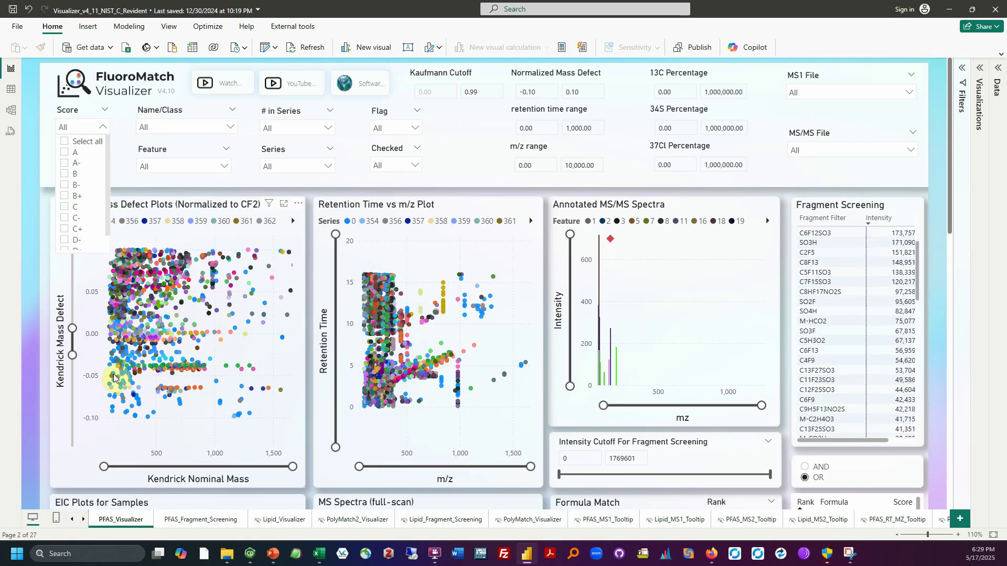
pyautogui.click(309, 318)
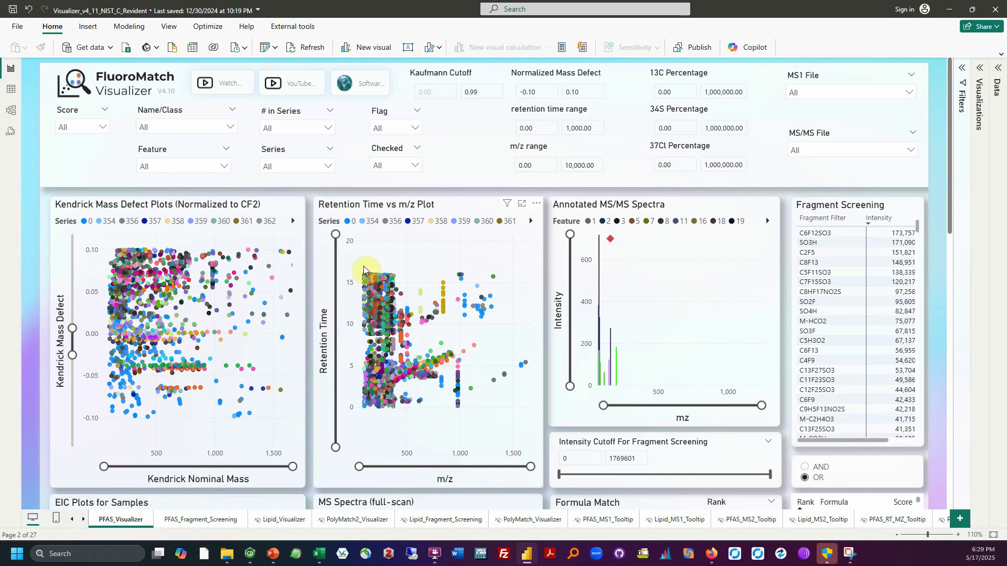
# Narrow the Retention Time vs m/z plot to a retention time maximum of about 8.5 and an m/z maximum of about 1,150.
pyautogui.moveTo(336, 235); pyautogui.dragTo(333, 336)
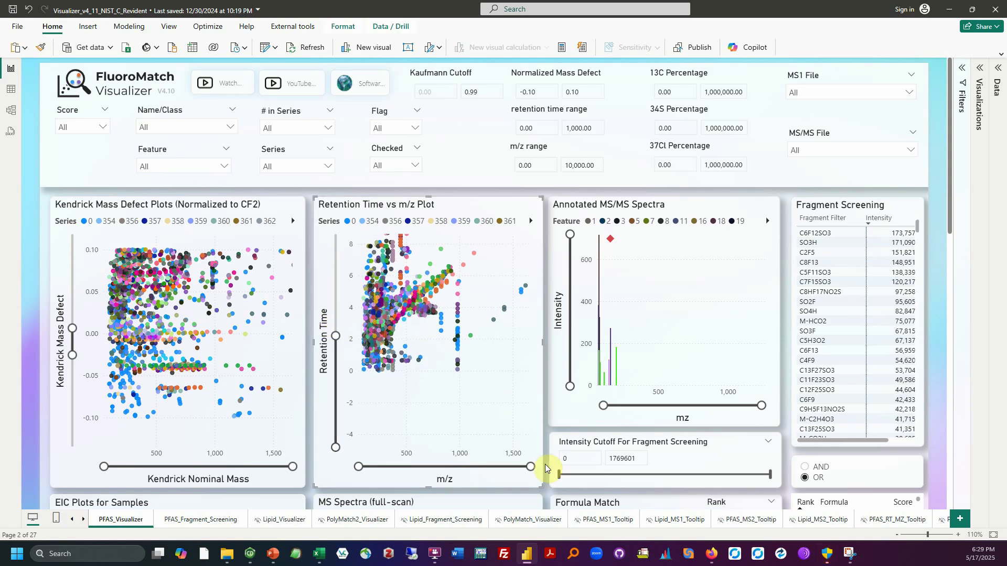
pyautogui.moveTo(531, 466); pyautogui.dragTo(476, 464)
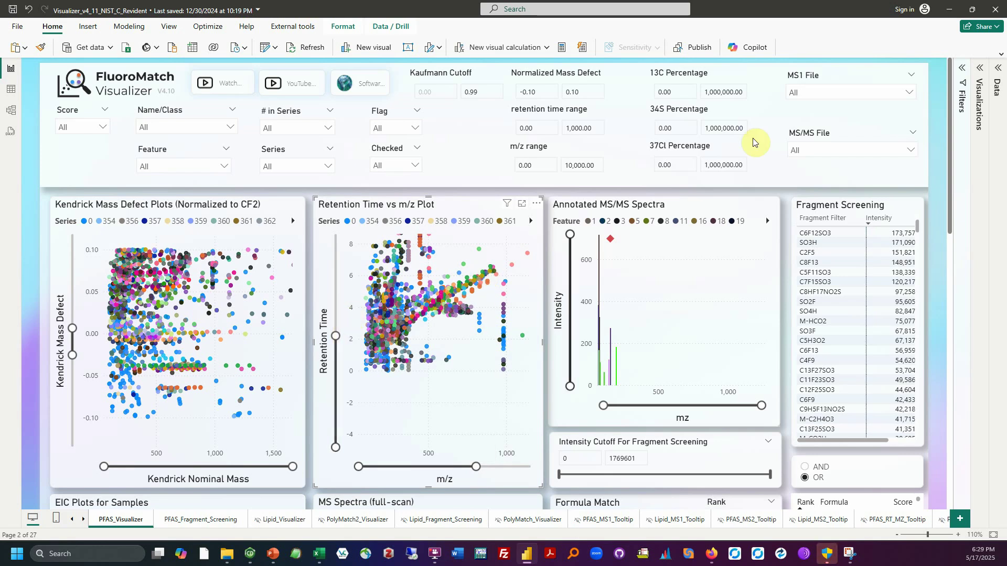
# Widen the normalized mass defect range to -1.00 through 1.00.
pyautogui.click(539, 94)
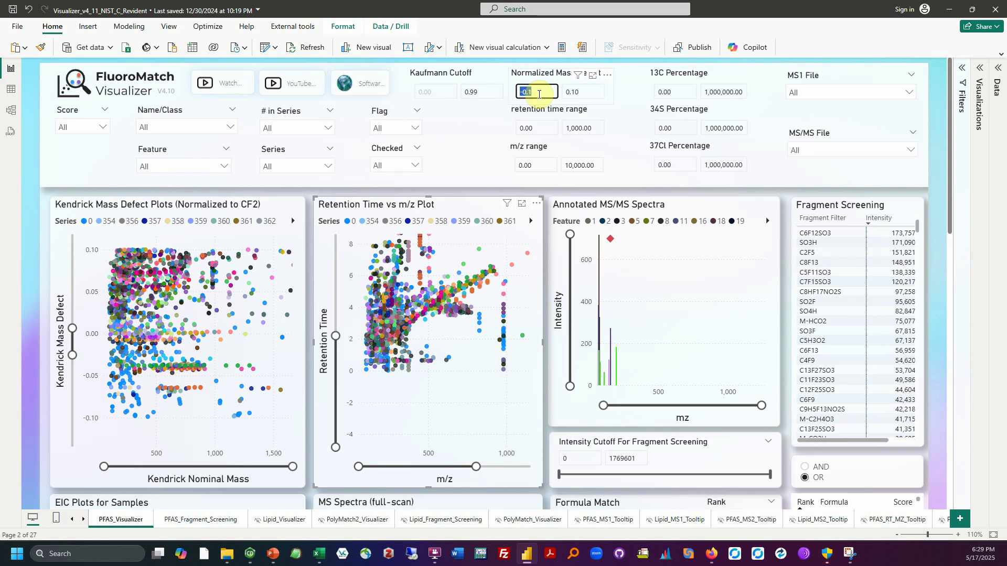
pyautogui.write('-01')
pyautogui.click(589, 93)
pyautogui.doubleClick(589, 94)
pyautogui.write('1.00')
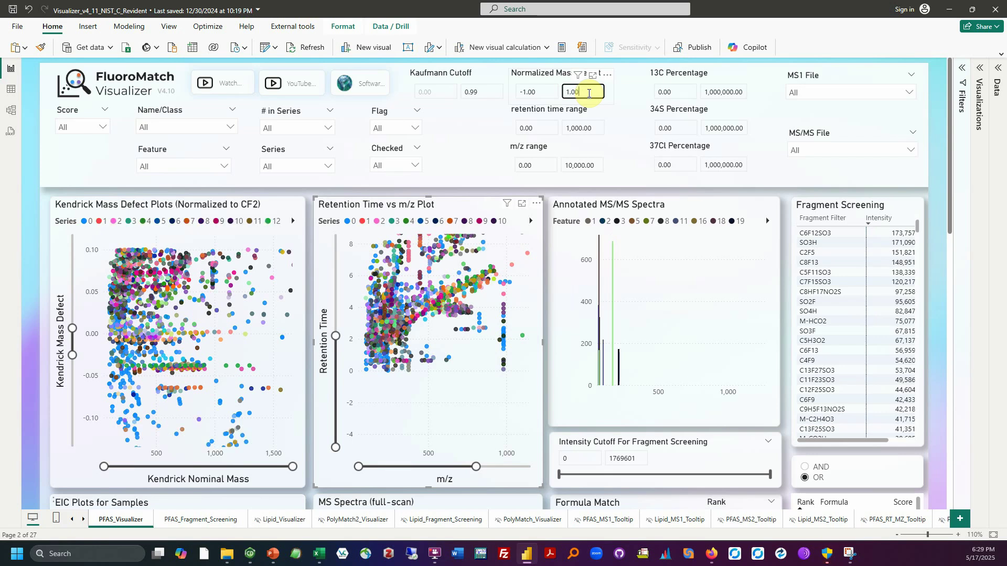
# Set the upper Kaufmann cutoff to 0.94.
pyautogui.doubleClick(483, 90)
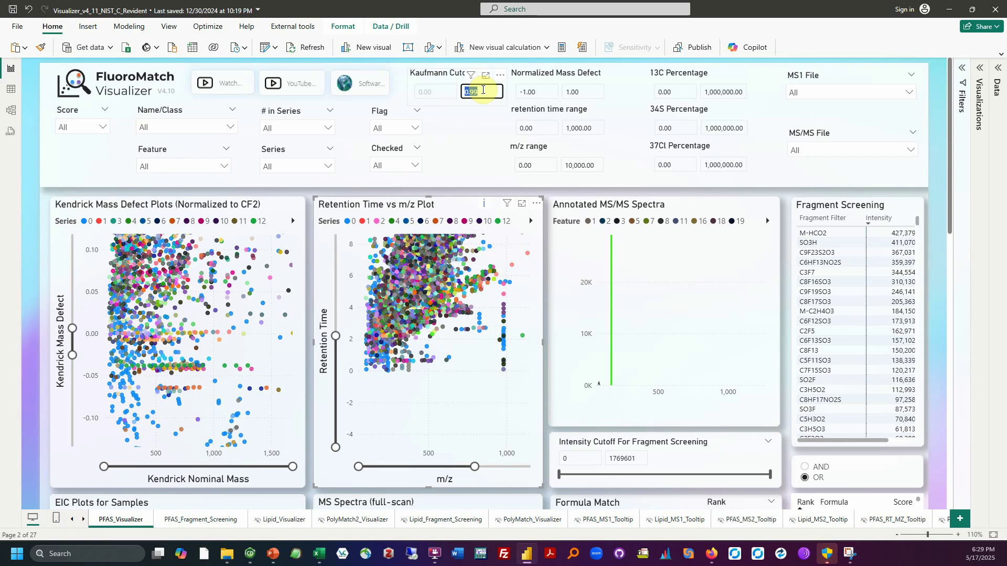
pyautogui.press('BackSpace')
pyautogui.press('Return')
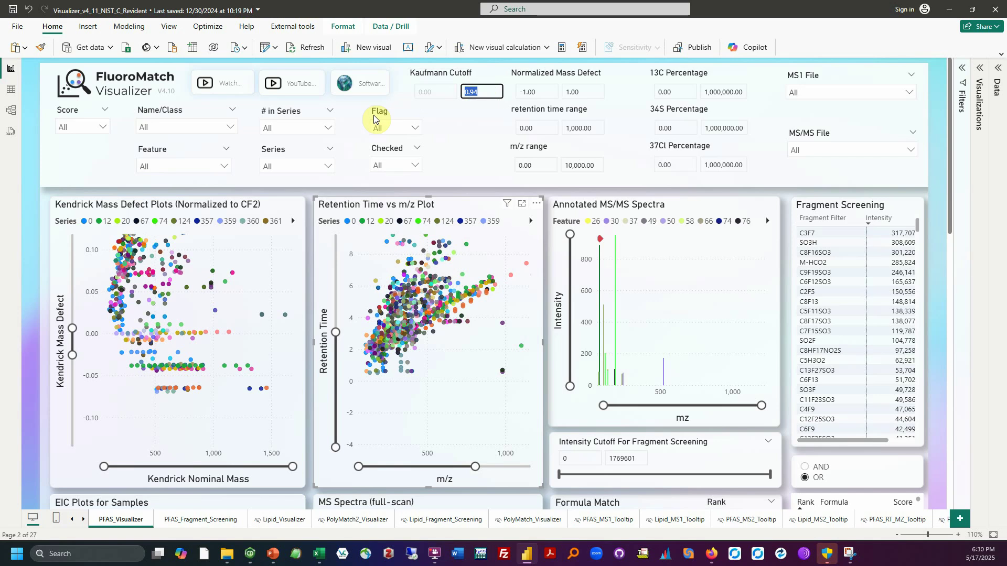
pyautogui.click(308, 352)
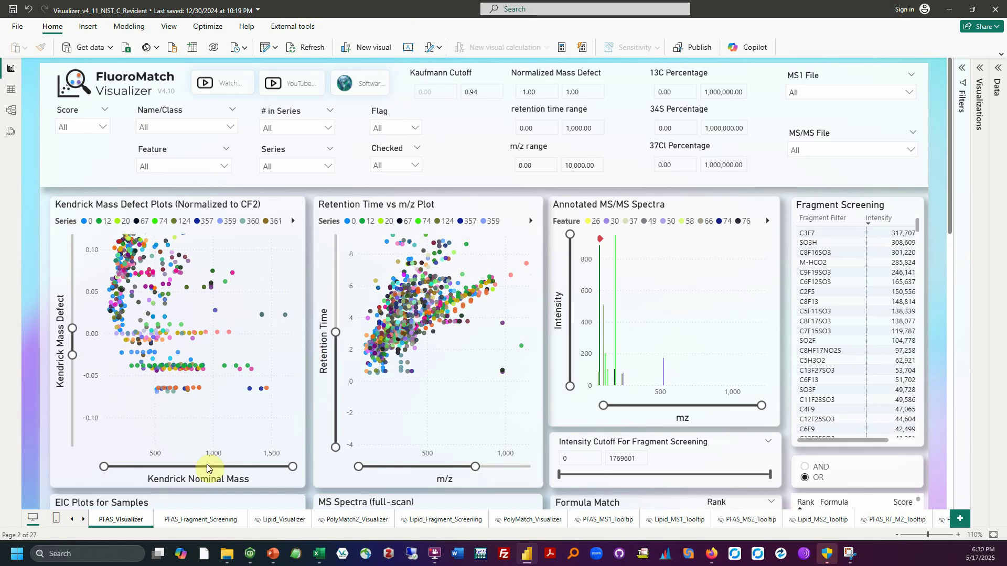
# Review the feature table and Kaufmann plot, briefly highlighting the outlying feature at an MZ/eC of about 75.
pyautogui.scroll(-2, 227, 322)
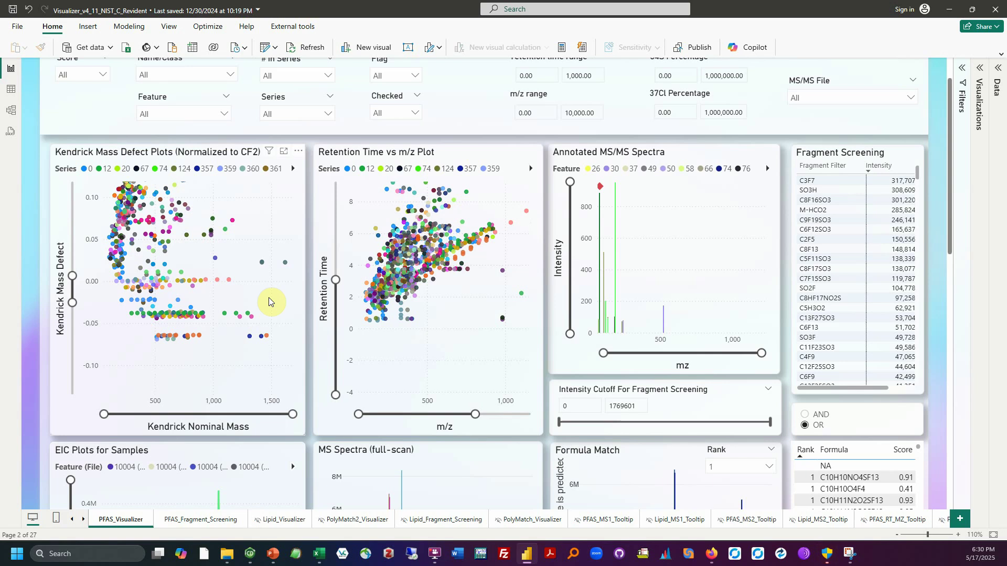
pyautogui.scroll(-5, 312, 329)
pyautogui.scroll(-8, 312, 330)
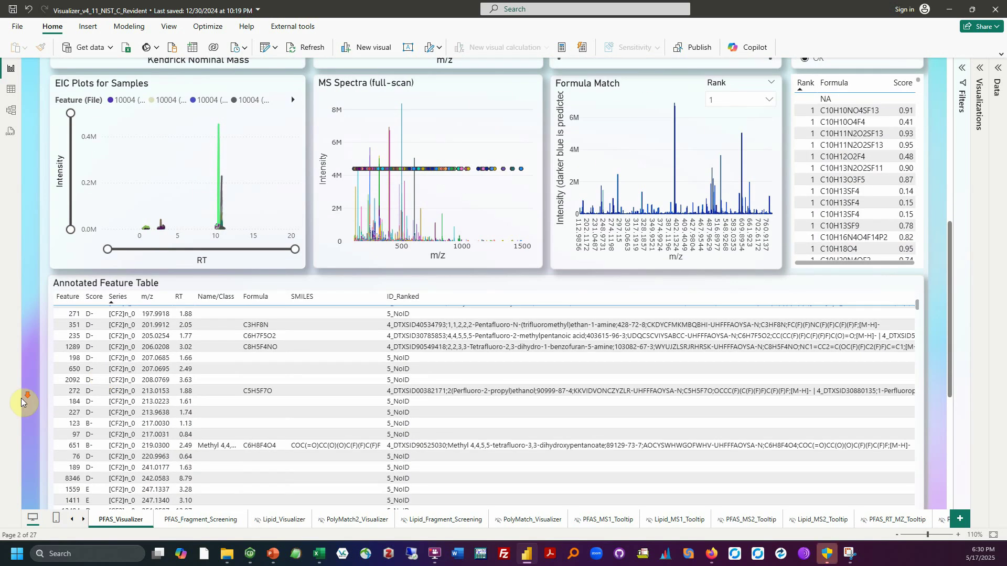
pyautogui.scroll(-5, 44, 402)
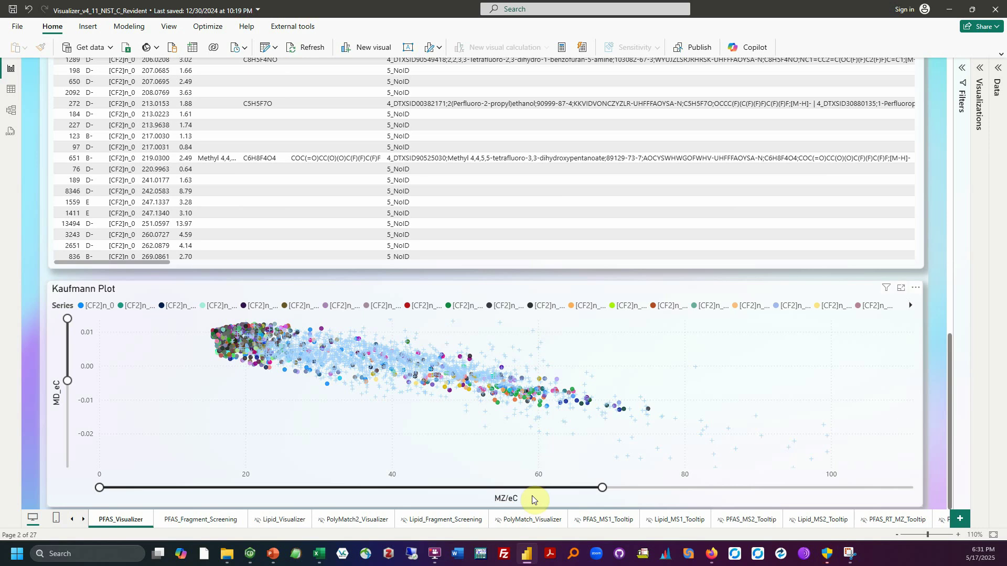
pyautogui.scroll(5, 545, 480)
pyautogui.scroll(-1, 546, 481)
pyautogui.scroll(-3, 544, 479)
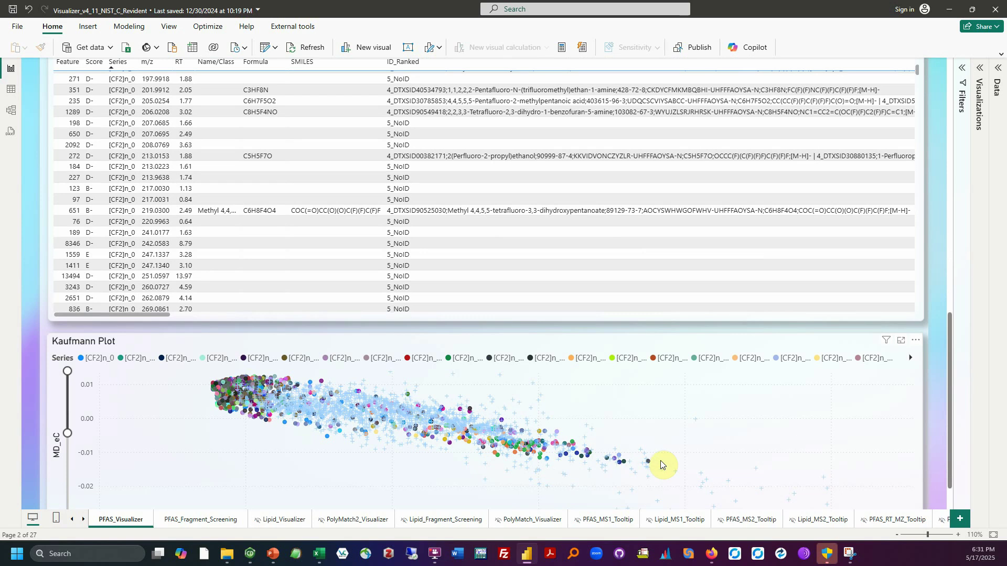
pyautogui.click(649, 461)
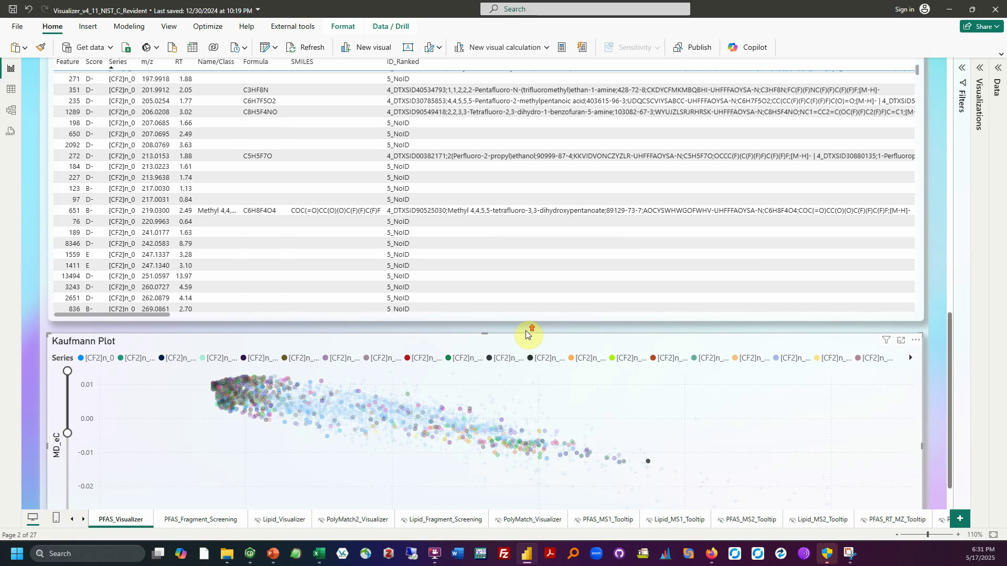
pyautogui.click(557, 211)
# Inspect individual features near nominal mass 900 in the Kendrick mass defect plot, one near -0.04 and others near 0.00.
pyautogui.scroll(12, 562, 279)
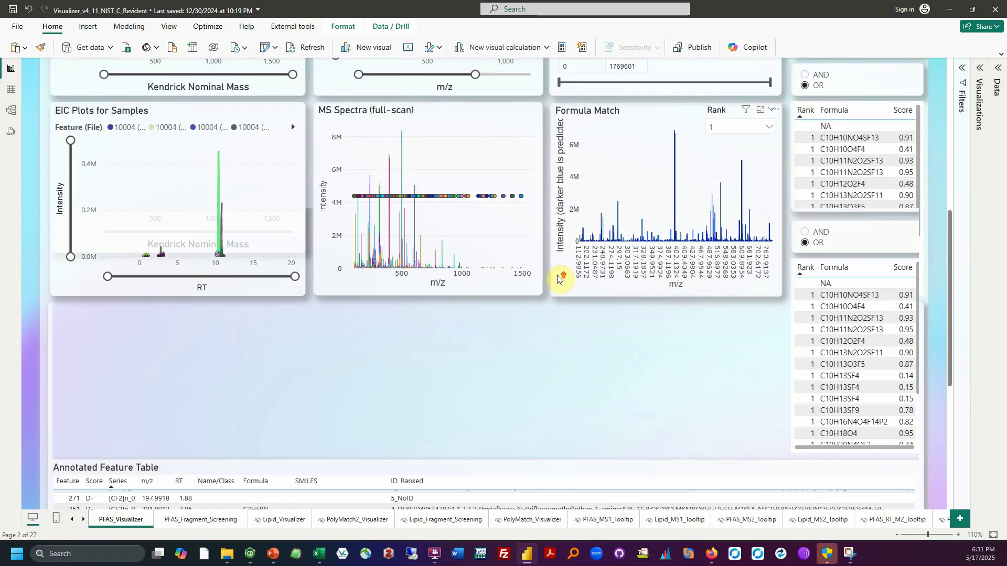
pyautogui.scroll(-3, 650, 286)
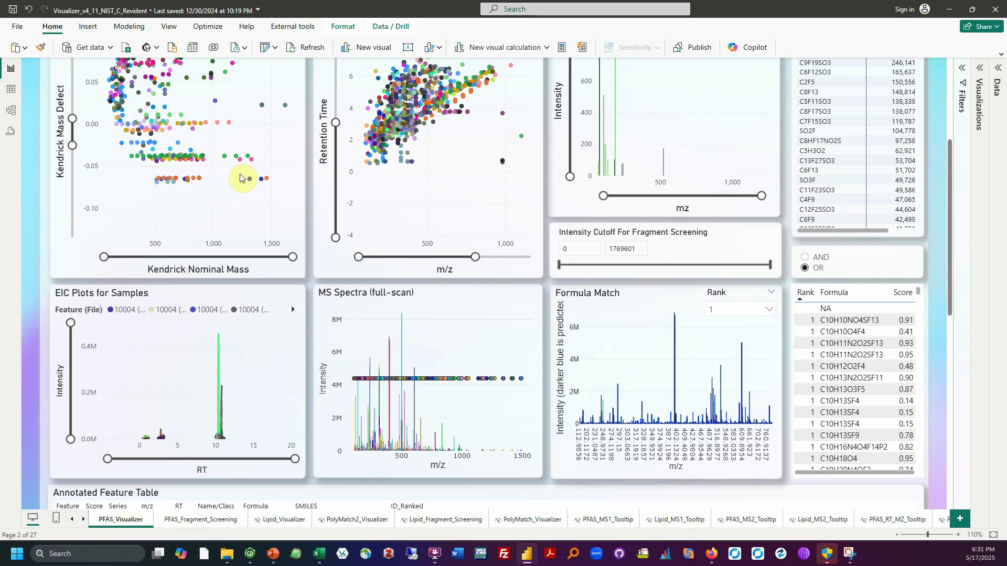
pyautogui.click(204, 161)
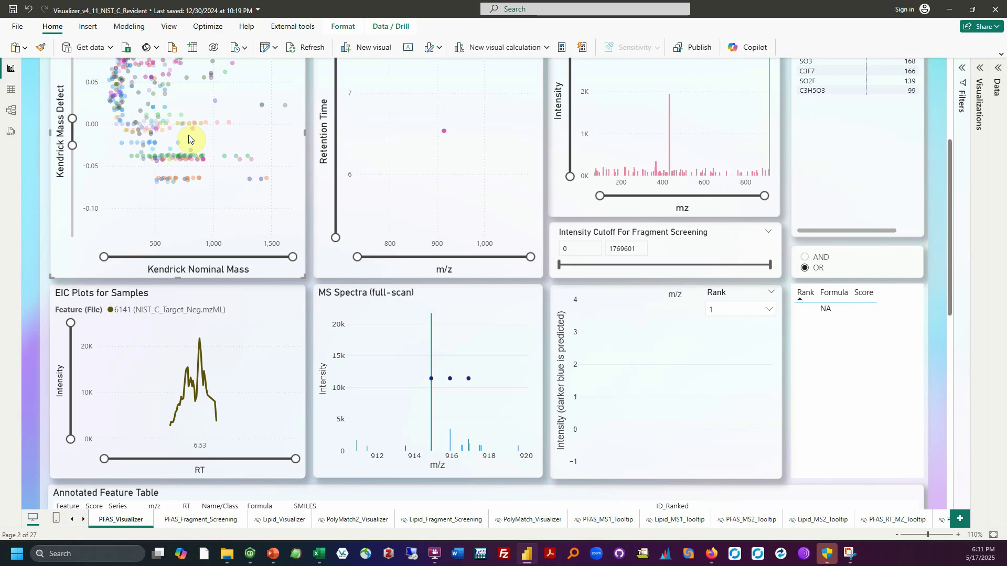
pyautogui.moveTo(205, 121)
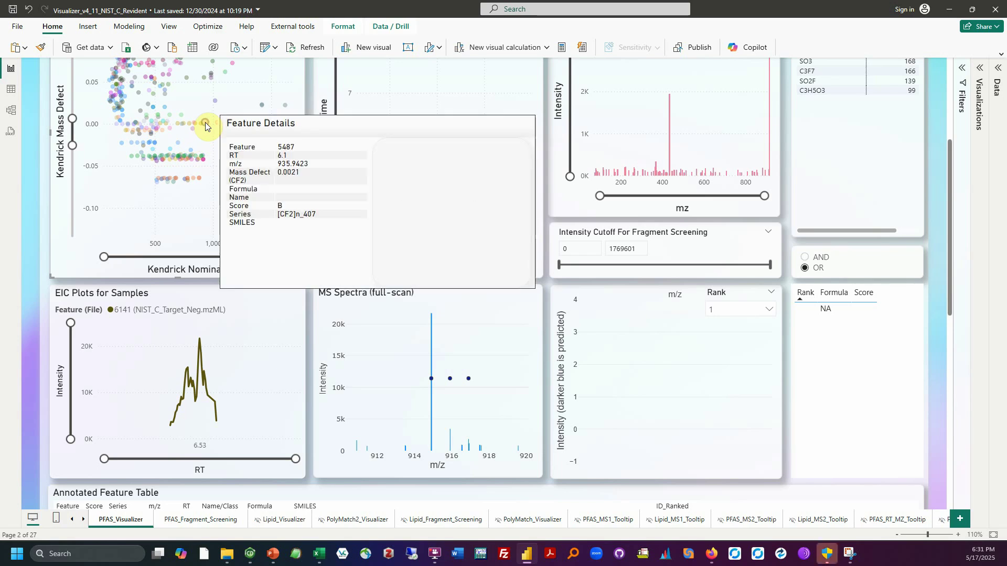
pyautogui.click(206, 121)
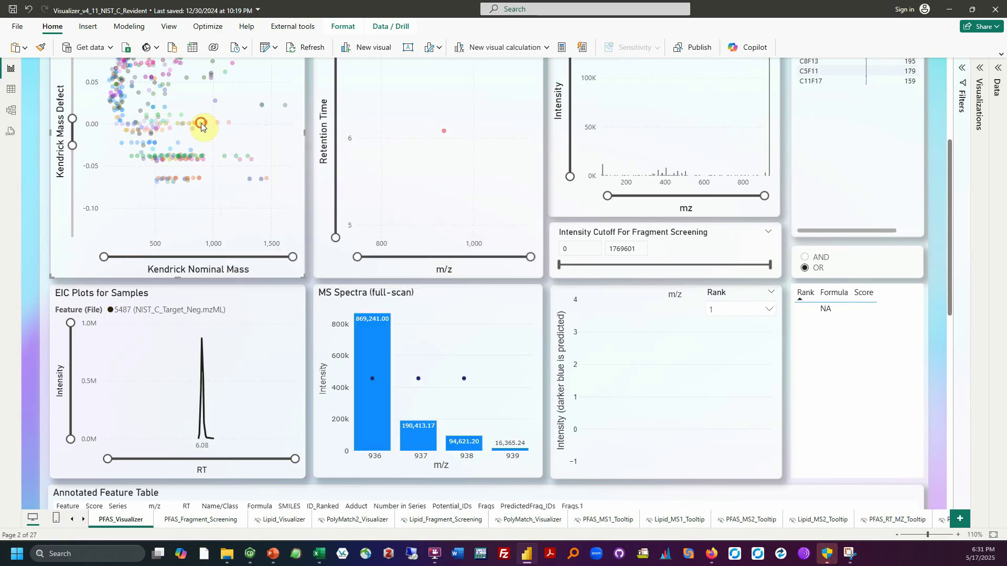
pyautogui.click(200, 124)
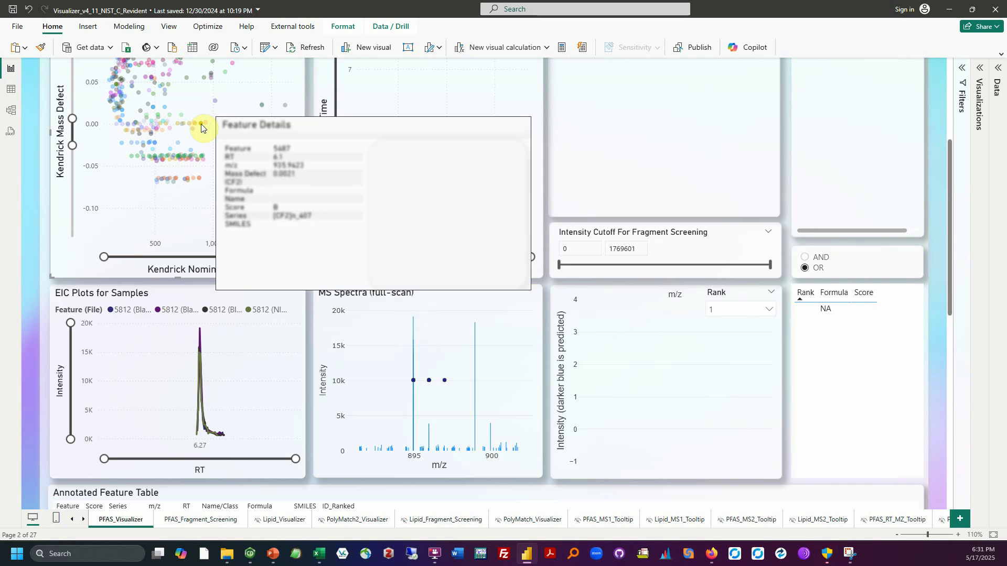
# Select the low-mass feature near zero Kendrick mass defect and review its full-scan spectrum, annotation row and Kaufmann plot.
pyautogui.click(124, 124)
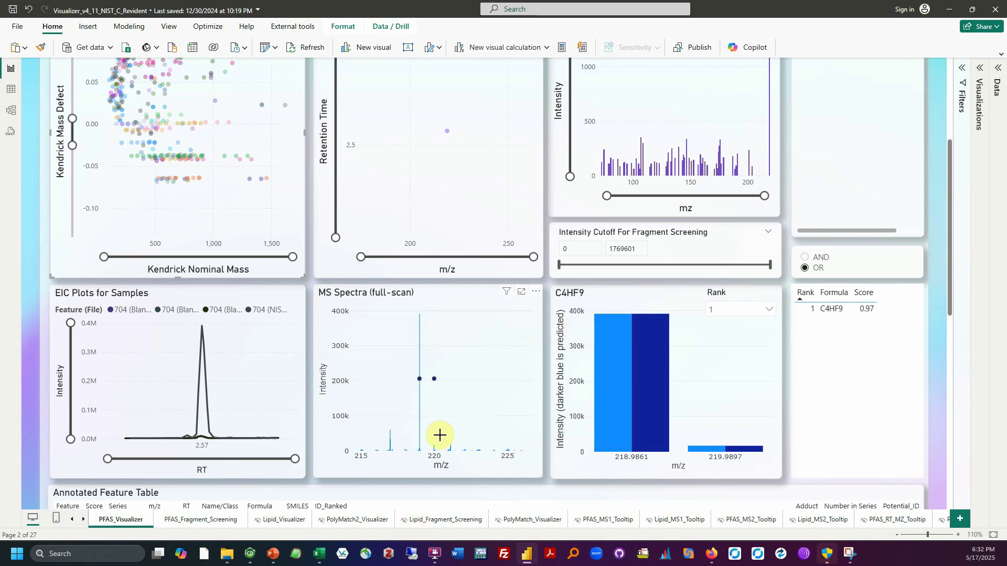
pyautogui.click(438, 379)
pyautogui.scroll(-2, 366, 409)
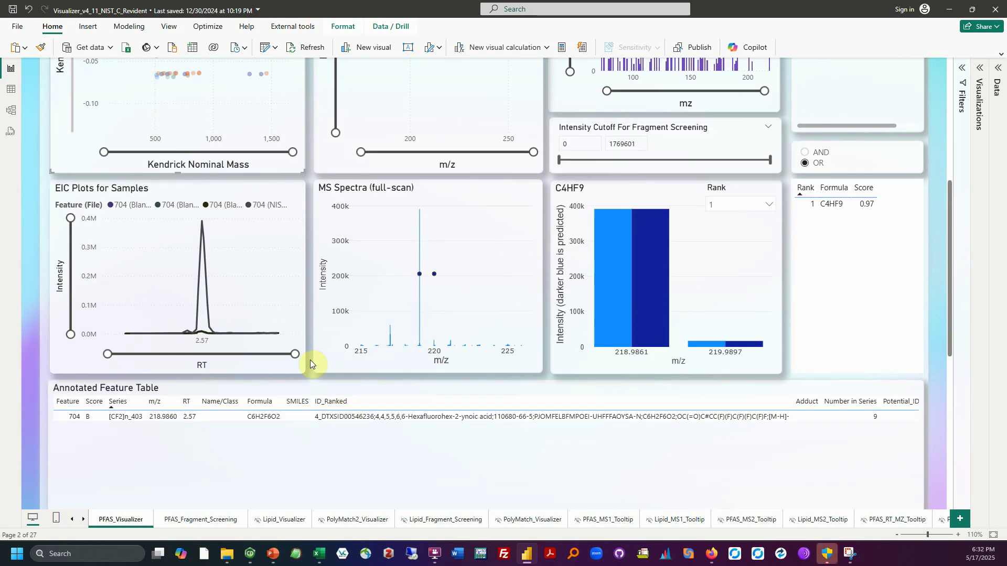
pyautogui.scroll(-5, 310, 359)
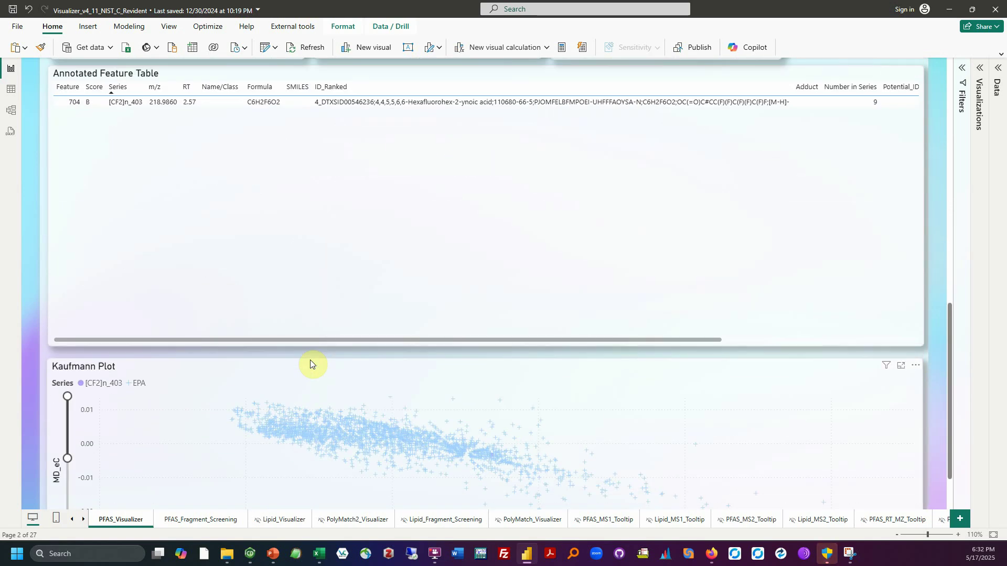
pyautogui.click(323, 350)
pyautogui.scroll(-1, 323, 350)
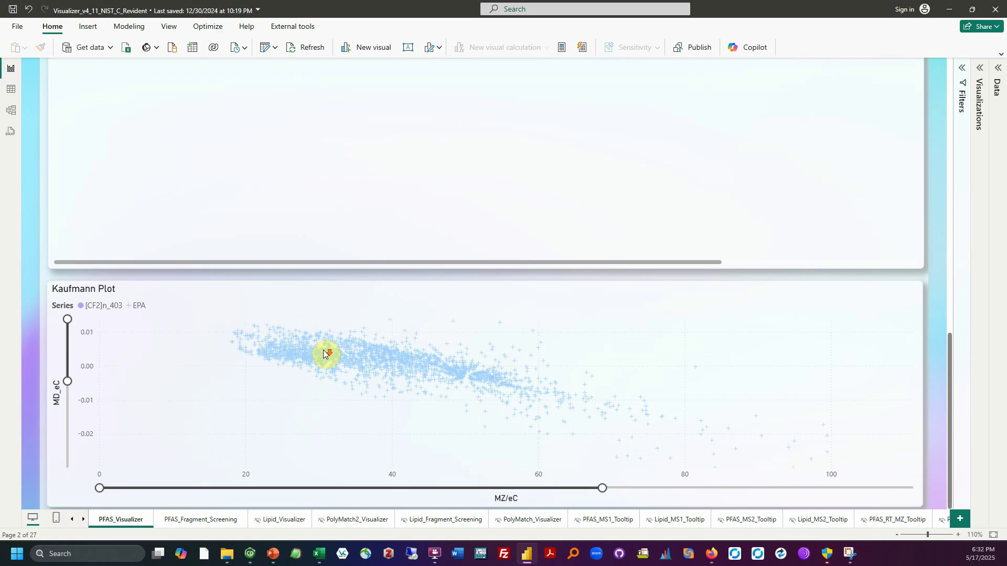
pyautogui.scroll(10, 32, 404)
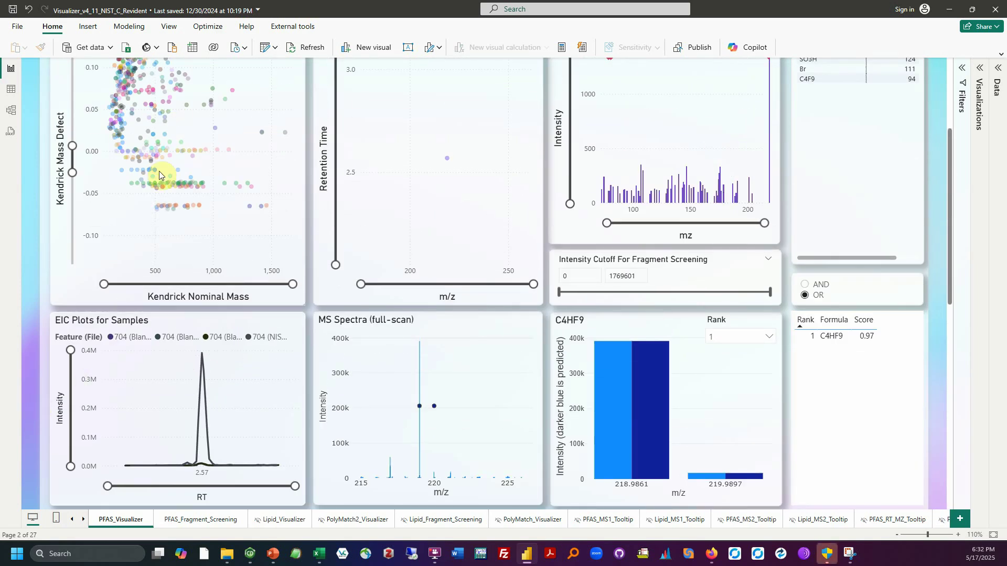
# Clear the feature selection in the Kendrick plot and inspect the details of an EPA reference compound in the Kaufmann plot.
pyautogui.click(210, 218)
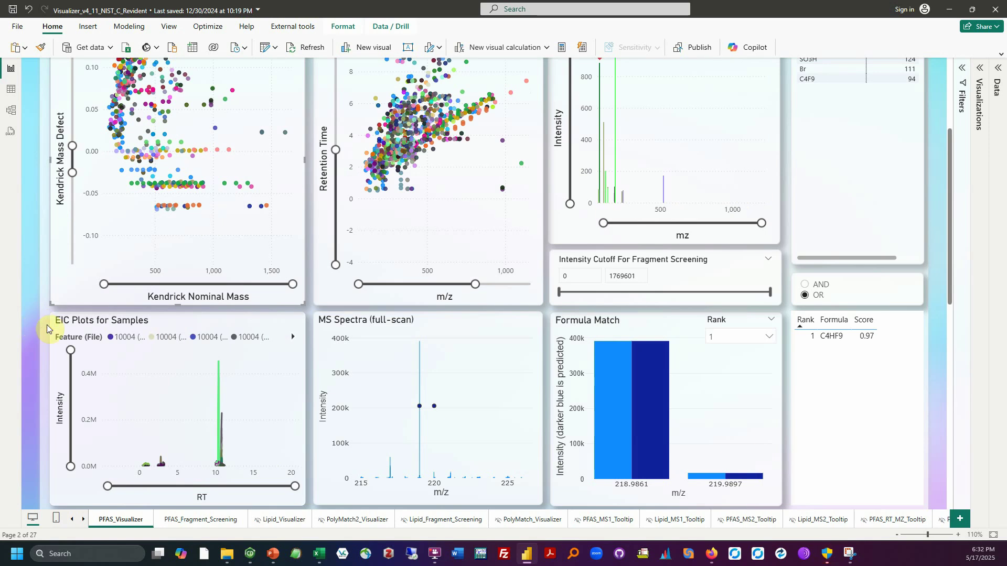
pyautogui.scroll(-10, 47, 326)
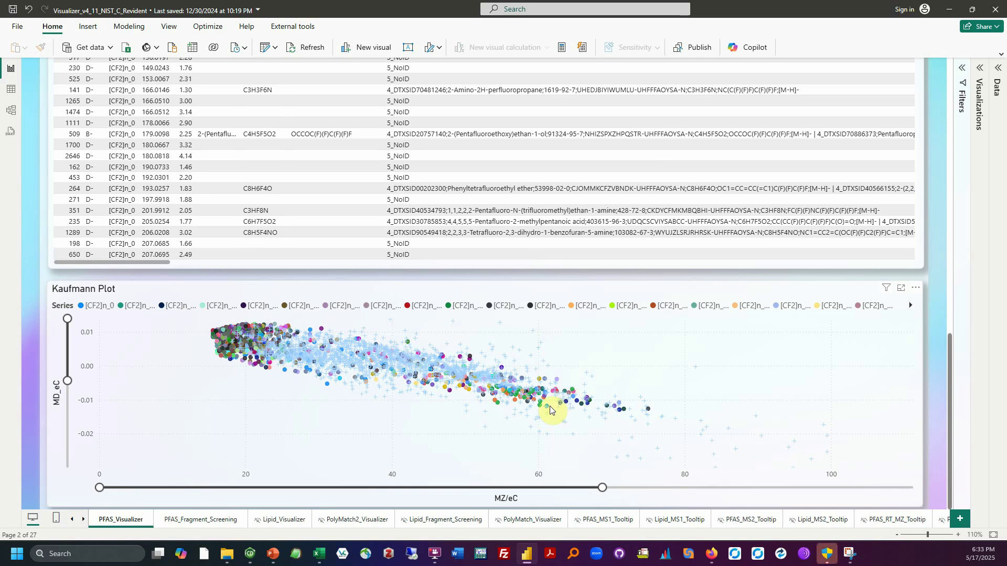
pyautogui.moveTo(527, 357)
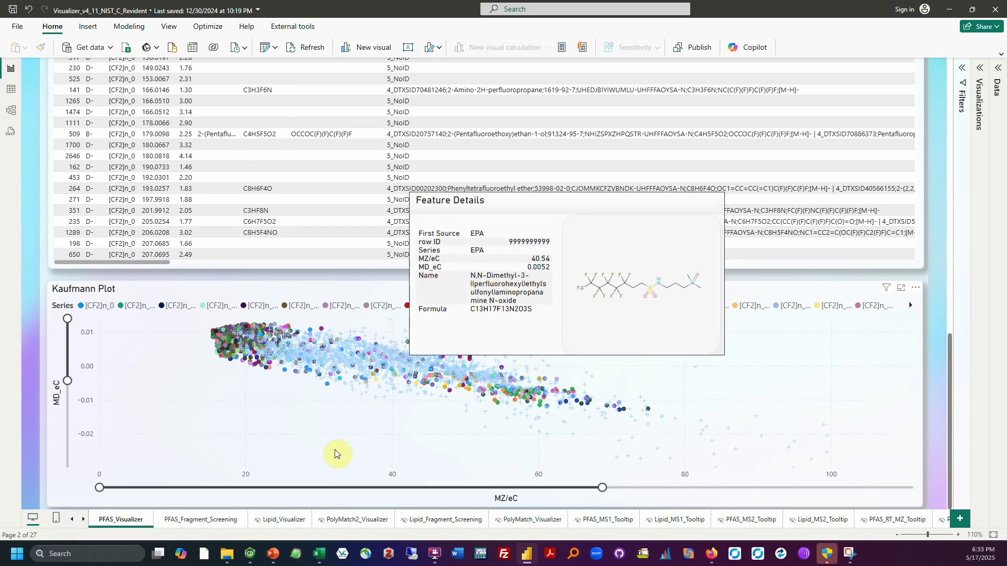
# Set the upper Kaufmann cutoff to 0.99 and review the Kaufmann plot against the EPA reference points.
pyautogui.scroll(15, 336, 439)
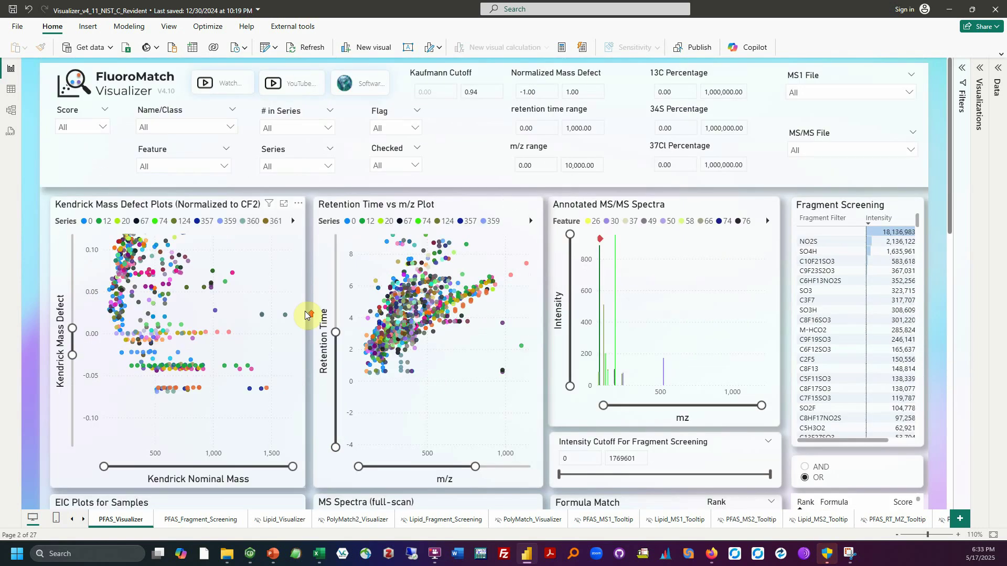
pyautogui.click(482, 89)
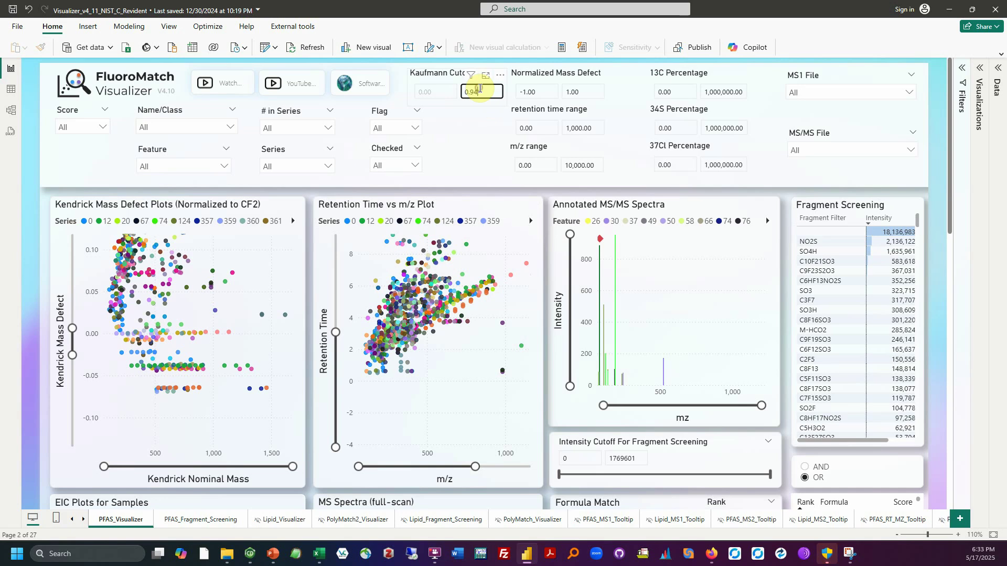
pyautogui.press('BackSpace')
pyautogui.write('9')
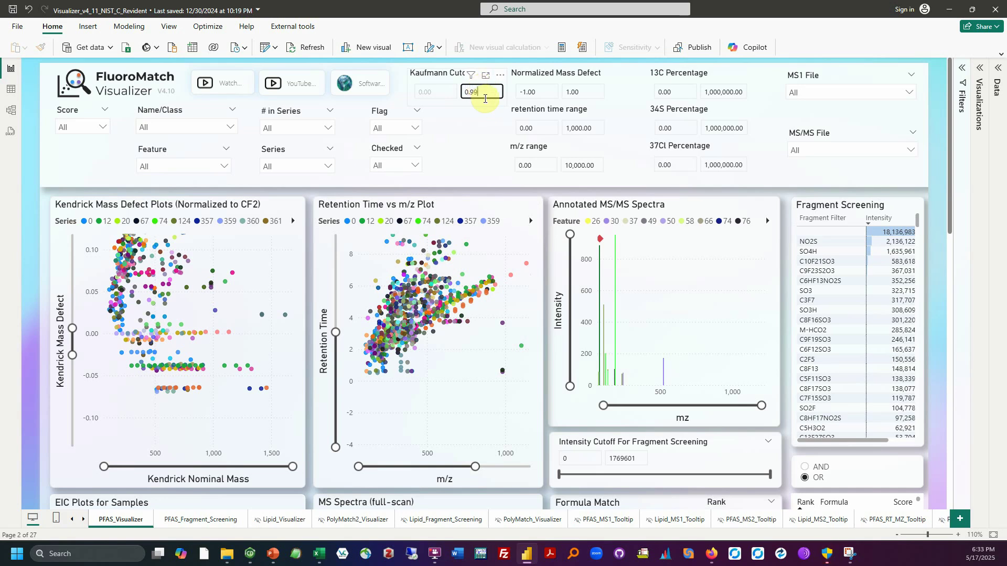
pyautogui.press('Return')
pyautogui.click(526, 195)
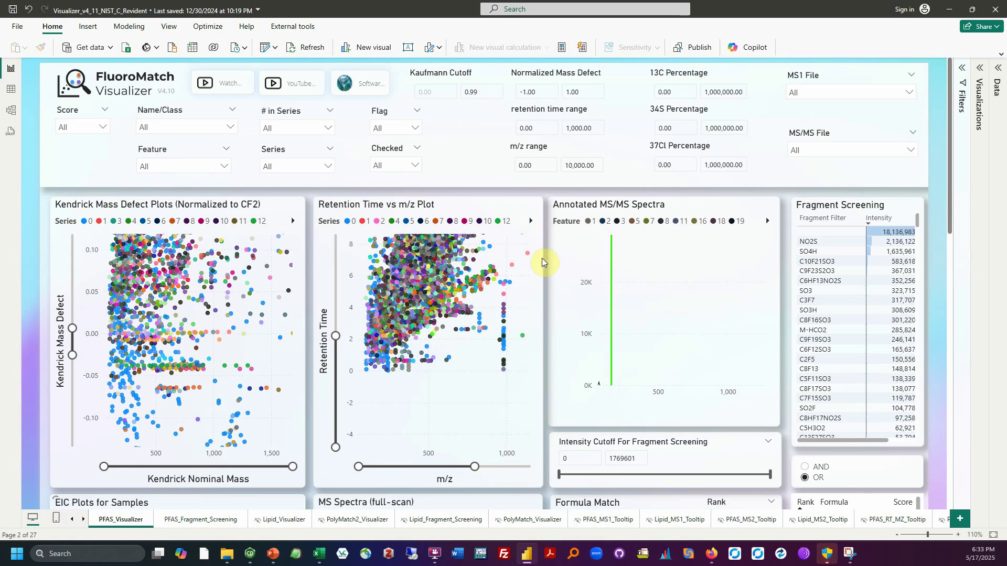
pyautogui.scroll(-10, 40, 371)
pyautogui.scroll(-2, 41, 371)
pyautogui.scroll(-1, 41, 371)
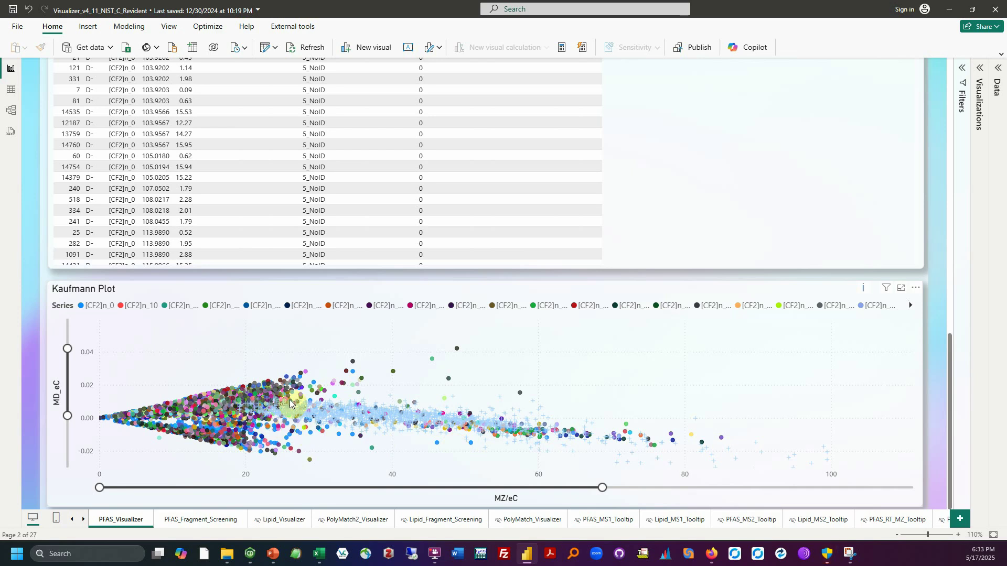
# Review the Kaufmann plot and the upper Kaufmann cutoff field alongside the spectra and annotated feature table.
pyautogui.moveTo(525, 442)
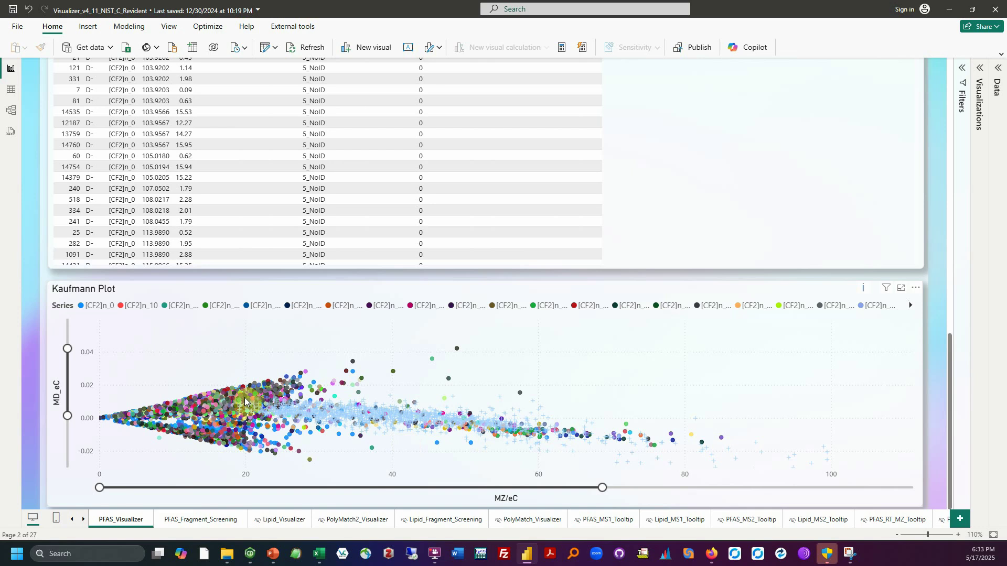
pyautogui.scroll(4, 446, 331)
pyautogui.scroll(5, 439, 330)
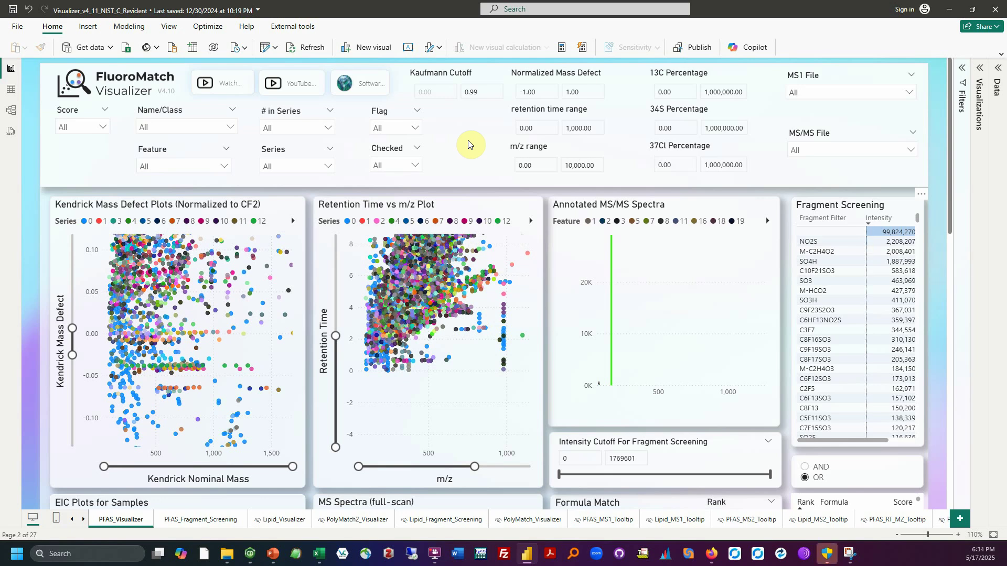
pyautogui.click(475, 91)
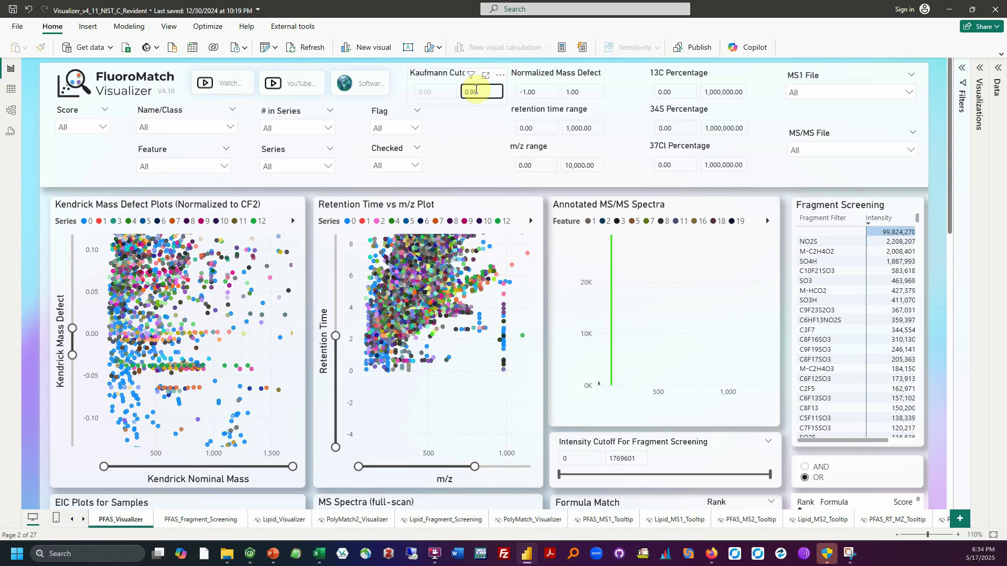
pyautogui.scroll(-10, 461, 108)
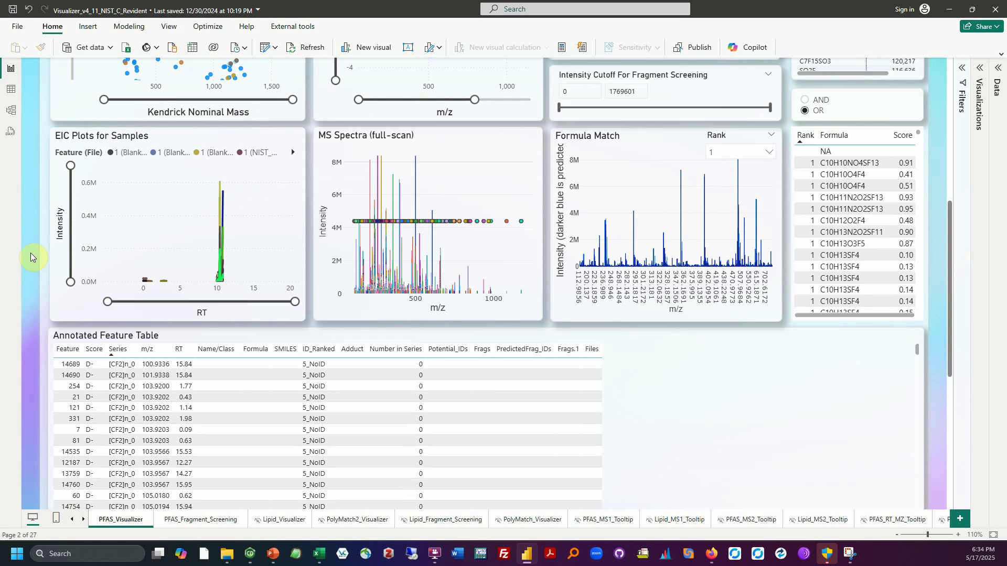
pyautogui.scroll(-8, 33, 292)
pyautogui.scroll(18, 33, 292)
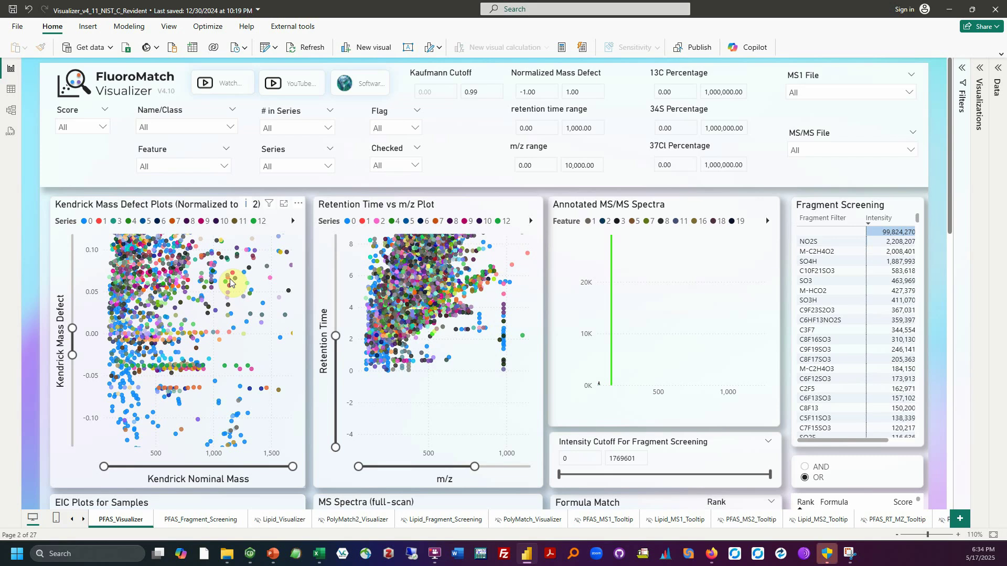
# Look through the grades available in the Score filter and close the list.
pyautogui.click(97, 126)
pyautogui.scroll(-2, 84, 183)
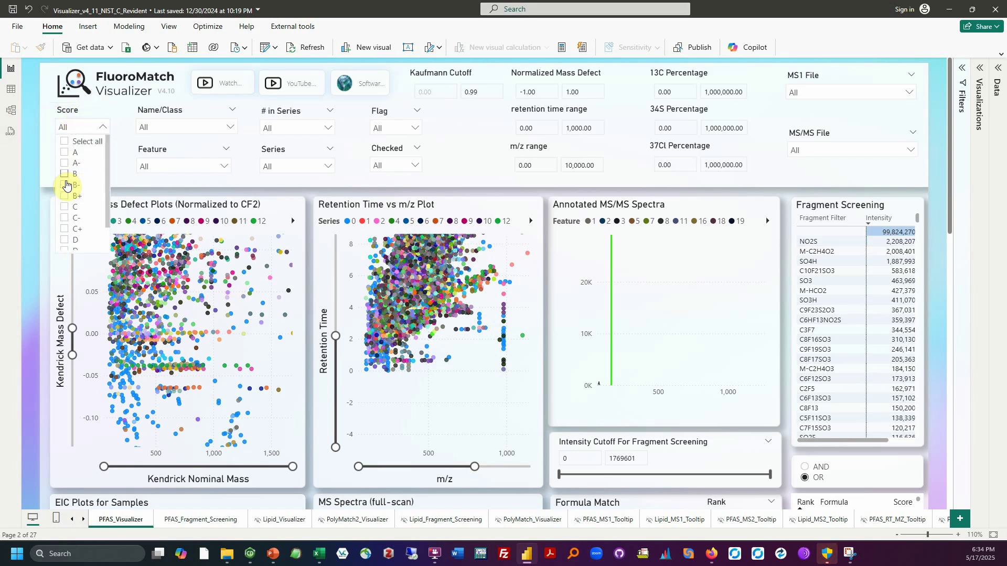
pyautogui.click(35, 176)
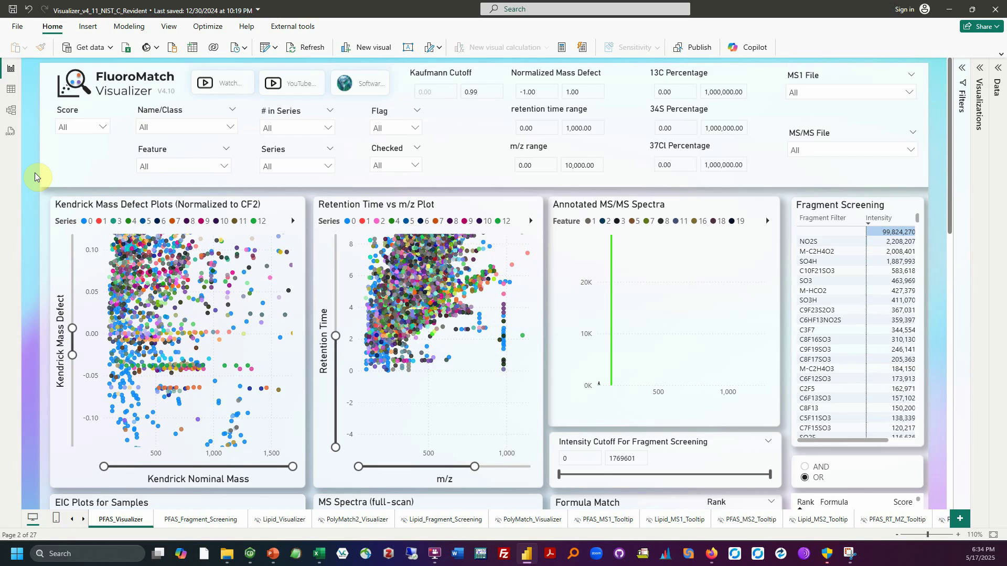